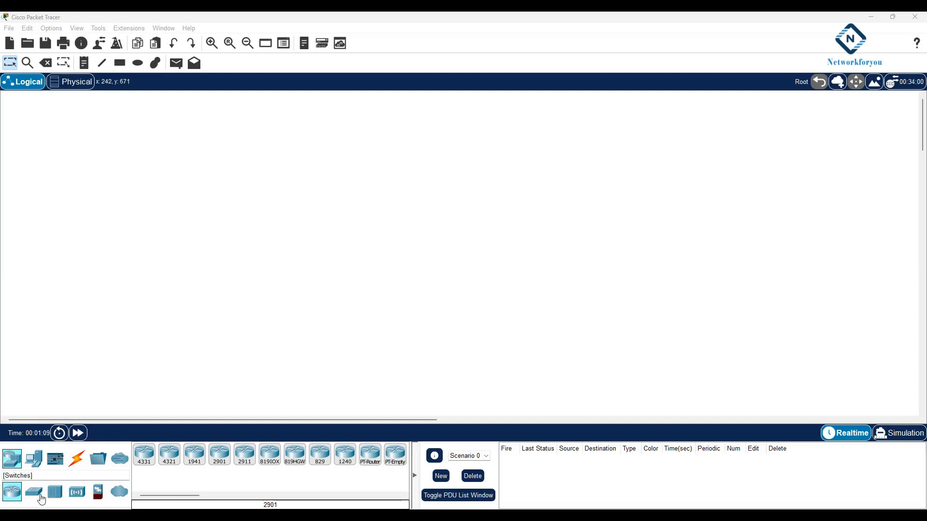
Place a 2960 switch and, up and to its right, a 3560-24PS multilayer switch in the empty workspace.
{"action": "left_click", "coordinate": [40, 497]}
{"action": "left_click_drag", "start_coordinate": [147, 462], "coordinate": [242, 232]}
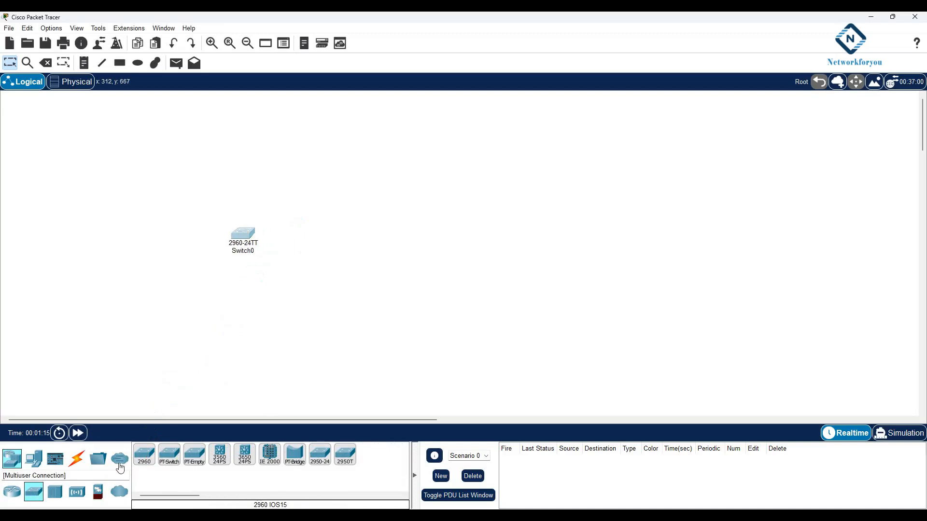
{"action": "left_click_drag", "start_coordinate": [219, 455], "coordinate": [336, 217]}
Place a server up and to the right of the multilayer switch, and shift the 2960 switch slightly left.
{"action": "left_click", "coordinate": [33, 458]}
{"action": "left_click", "coordinate": [195, 455]}
{"action": "left_click_drag", "start_coordinate": [194, 455], "coordinate": [346, 280]}
{"action": "left_click_drag", "start_coordinate": [463, 182], "coordinate": [462, 182]}
{"action": "left_click_drag", "start_coordinate": [244, 240], "coordinate": [224, 240]}
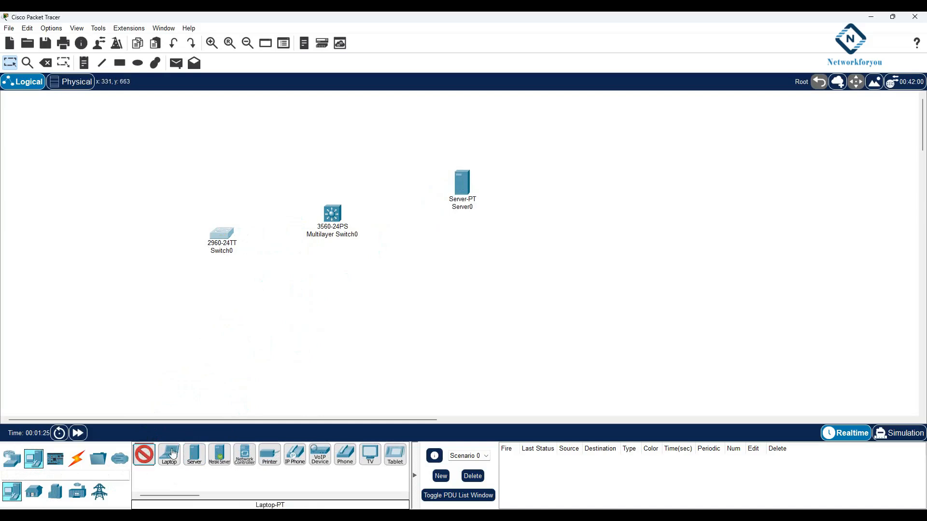
Place four PCs around the 2960 switch, two to its left and two below it.
{"action": "left_click", "coordinate": [81, 265]}
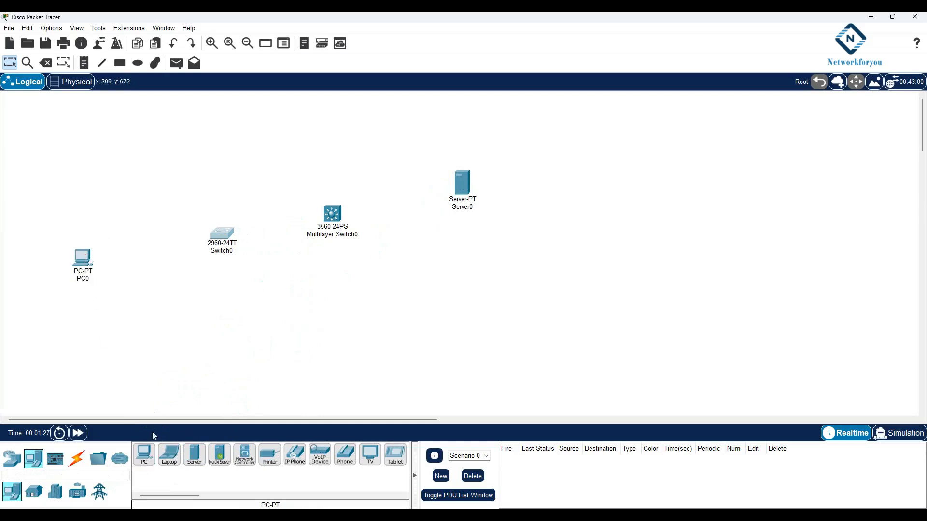
{"action": "left_click", "coordinate": [144, 454]}
{"action": "left_click", "coordinate": [92, 303]}
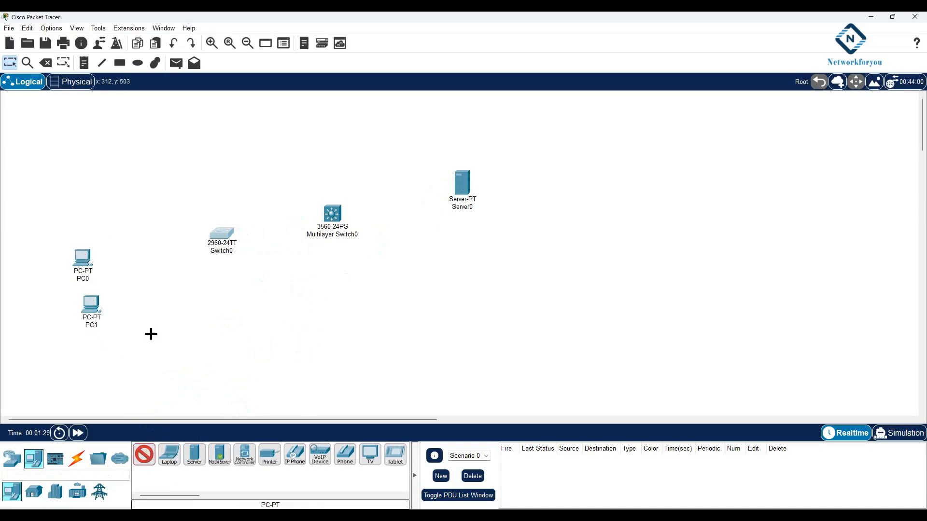
{"action": "left_click", "coordinate": [155, 339]}
{"action": "left_click", "coordinate": [195, 343]}
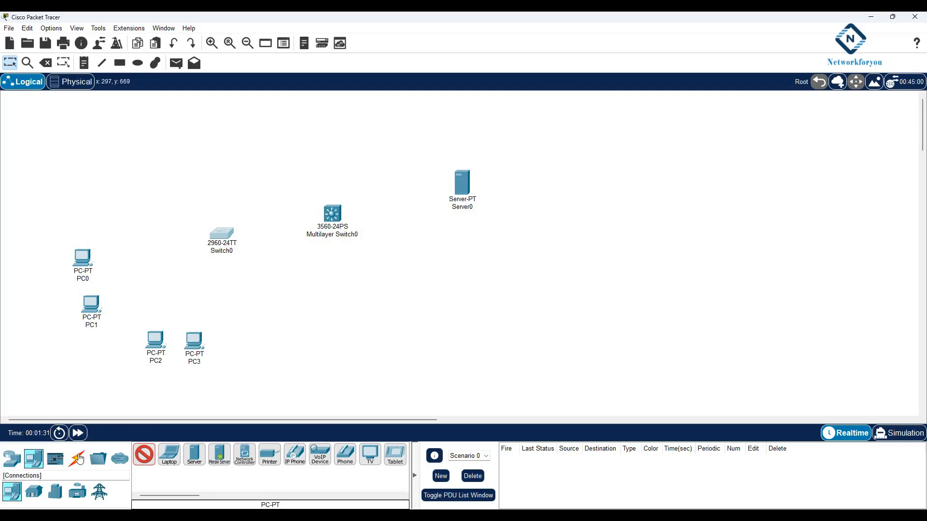
Cable PC0, PC1, PC2 and PC3 to the 2960 switch using the automatically chosen connection type.
{"action": "left_click", "coordinate": [77, 459]}
{"action": "left_click", "coordinate": [90, 260]}
{"action": "left_click", "coordinate": [220, 235]}
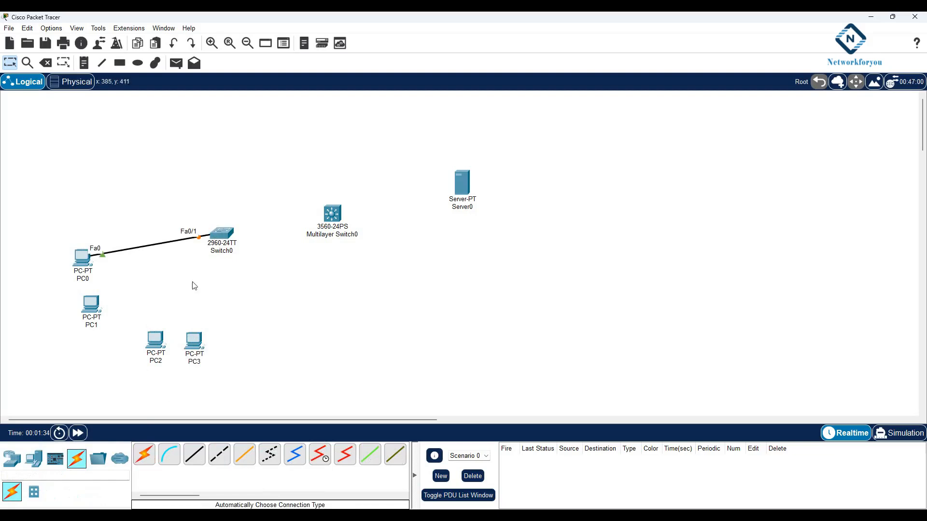
{"action": "left_click", "coordinate": [144, 454]}
{"action": "left_click", "coordinate": [92, 305]}
{"action": "left_click", "coordinate": [220, 236]}
{"action": "left_click", "coordinate": [155, 339]}
{"action": "left_click", "coordinate": [222, 236]}
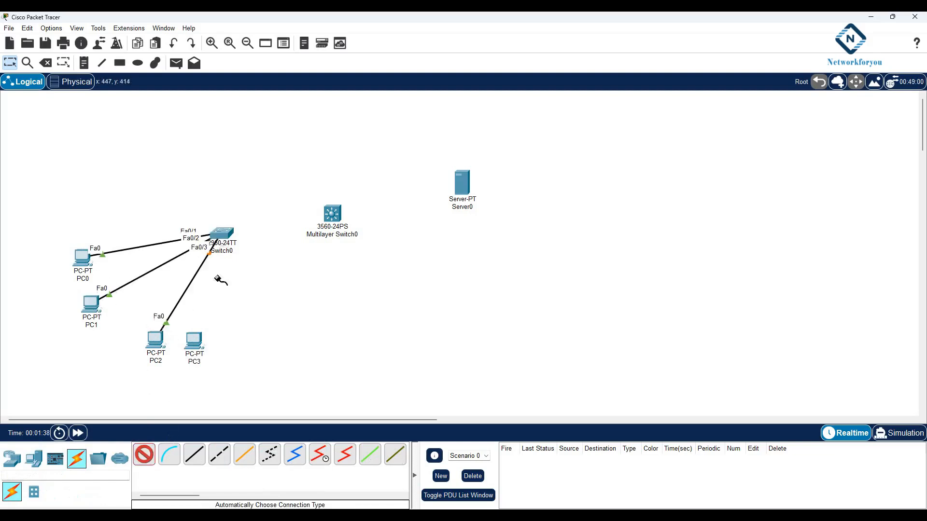
{"action": "left_click", "coordinate": [194, 341]}
{"action": "left_click", "coordinate": [222, 238]}
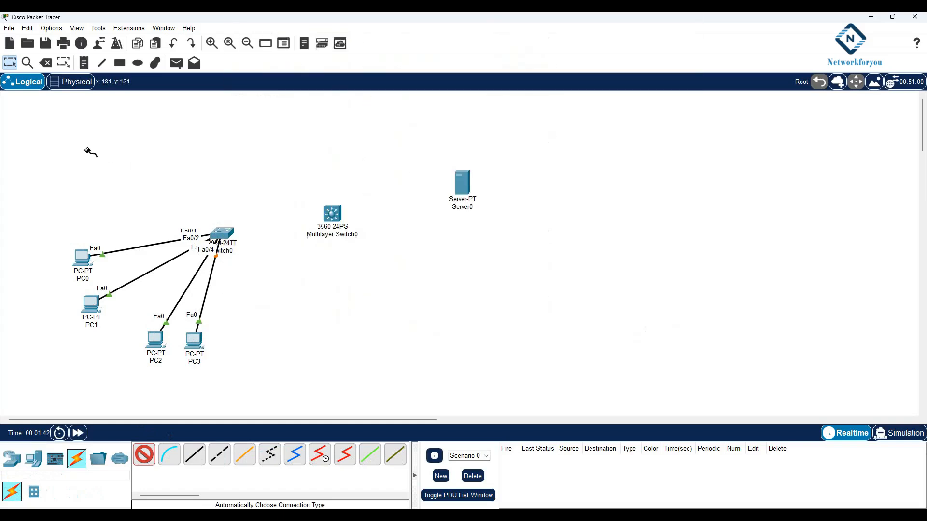
Cable the 2960 switch to the multilayer switch and the multilayer switch to the server with automatic connections.
{"action": "left_click", "coordinate": [223, 235]}
{"action": "left_click", "coordinate": [336, 213]}
{"action": "left_click", "coordinate": [337, 214]}
{"action": "left_click", "coordinate": [460, 188]}
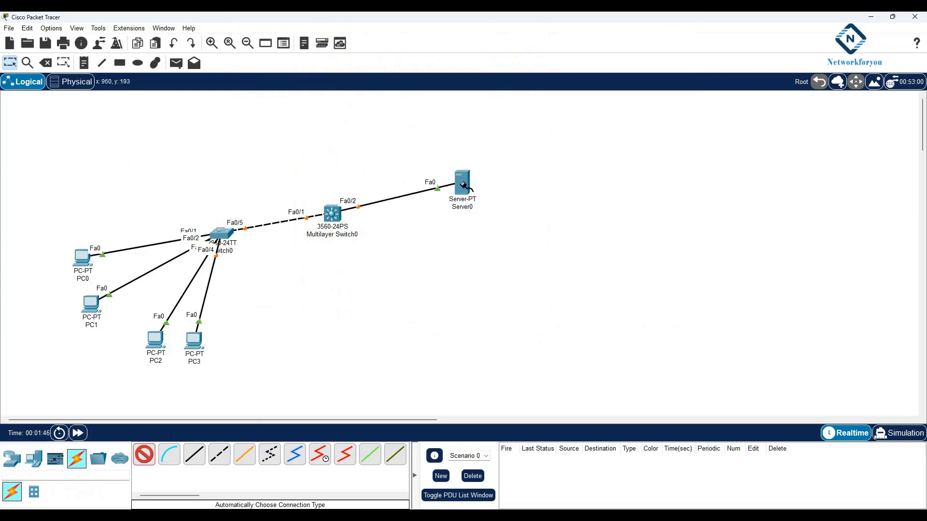
Move the server farther up and right, and rename it DHCP-Server-192.168.1.1/24.
{"action": "left_click", "coordinate": [10, 62]}
{"action": "left_click_drag", "start_coordinate": [462, 188], "coordinate": [540, 154]}
{"action": "left_click", "coordinate": [541, 173]}
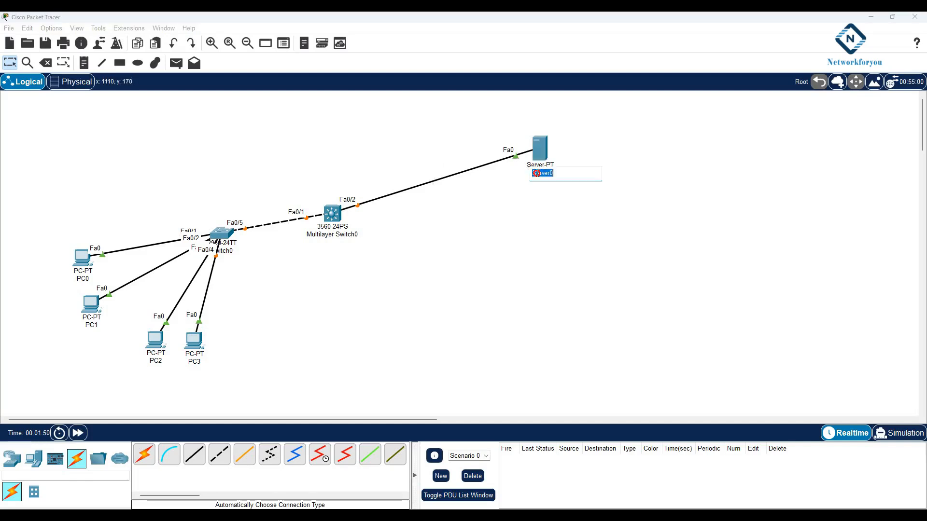
{"action": "type", "text": "DHCP-"}
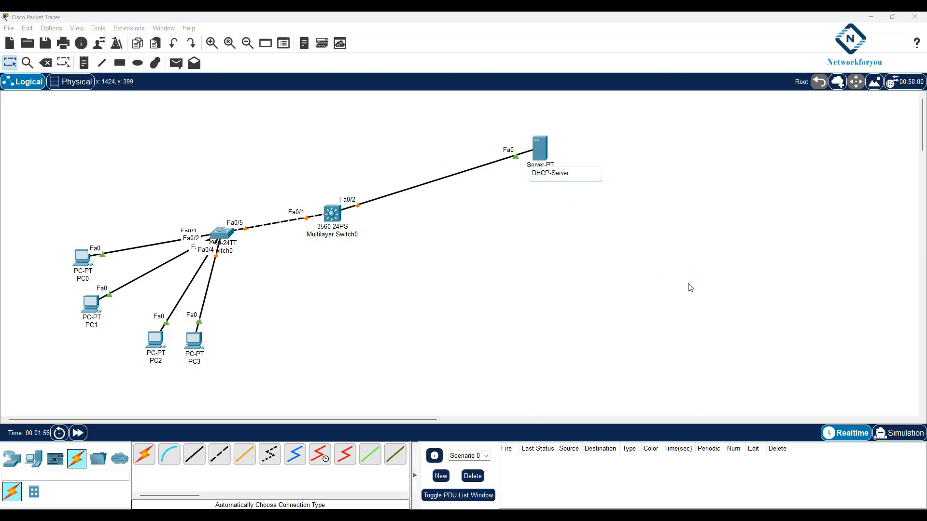
{"action": "type", "text": "Server-192.168.1.1/24"}
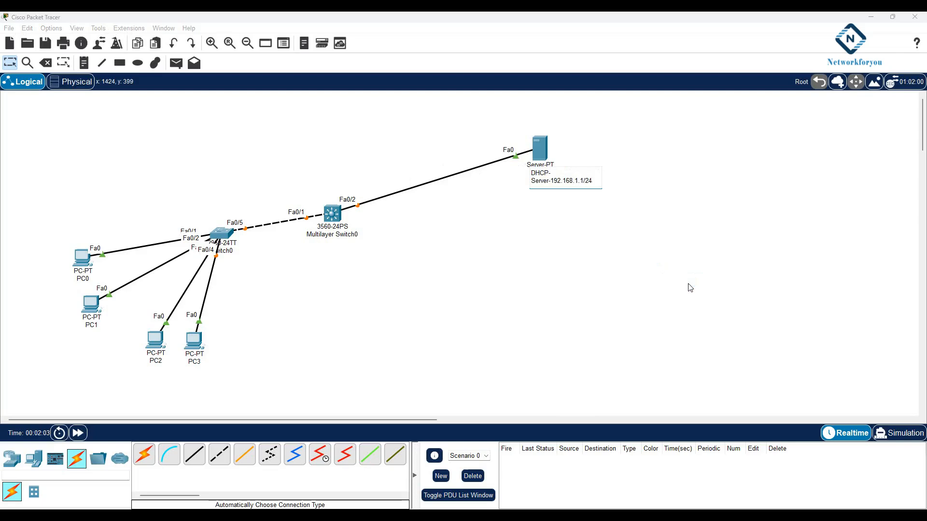
{"action": "left_click", "coordinate": [690, 288]}
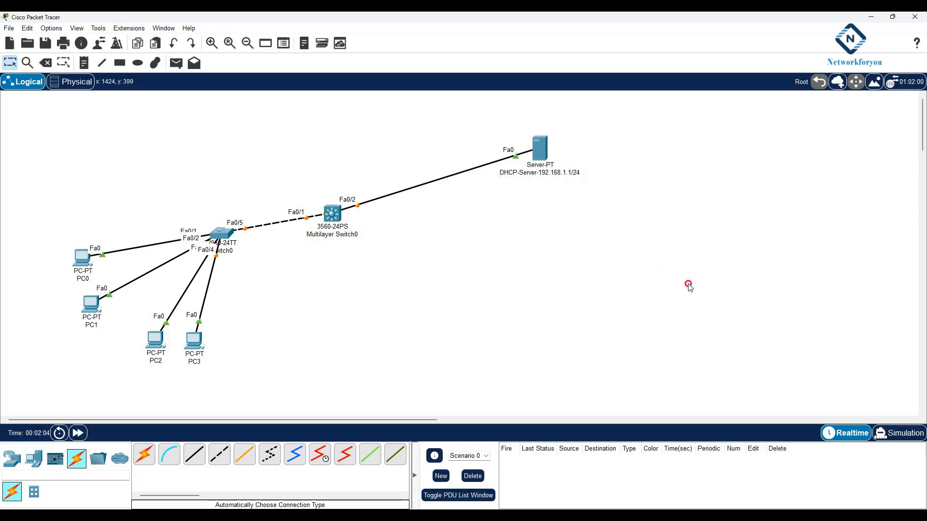
Draw a rectangle filled with lime green (#aaff00) around PC0 and PC1.
{"action": "left_click", "coordinate": [120, 63]}
{"action": "left_click", "coordinate": [425, 95]}
{"action": "left_click", "coordinate": [507, 96]}
{"action": "left_click", "coordinate": [443, 186]}
{"action": "left_click", "coordinate": [527, 348]}
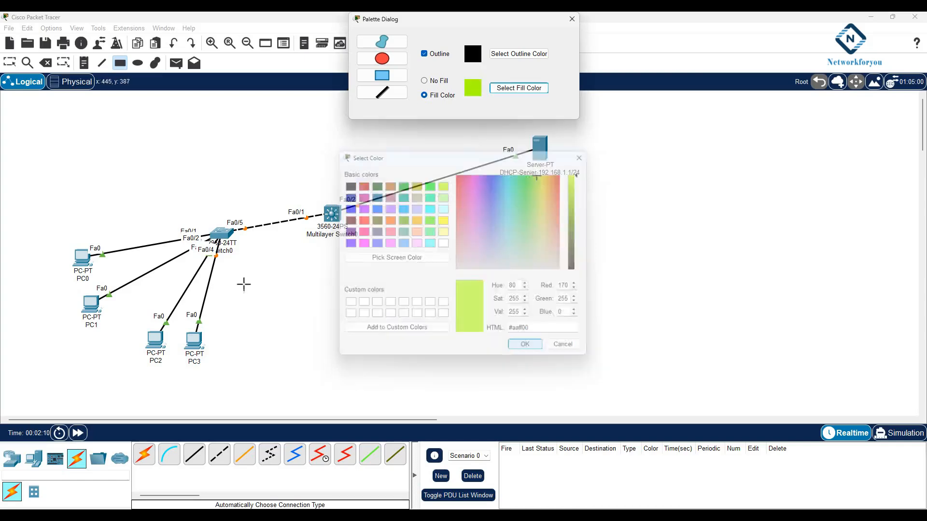
{"action": "left_click_drag", "start_coordinate": [29, 228], "coordinate": [123, 343]}
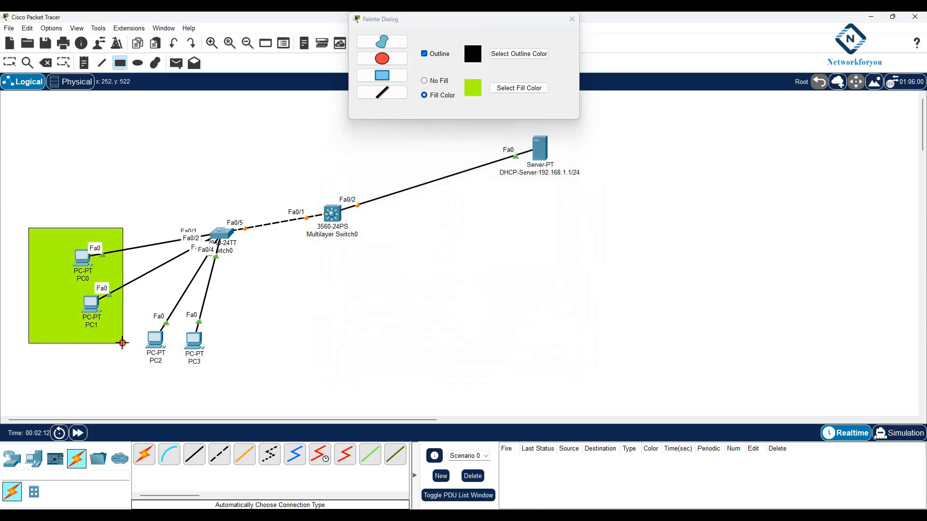
Draw a rectangle filled with light cyan around PC2 and PC3, and close the drawing palette.
{"action": "left_click", "coordinate": [505, 91]}
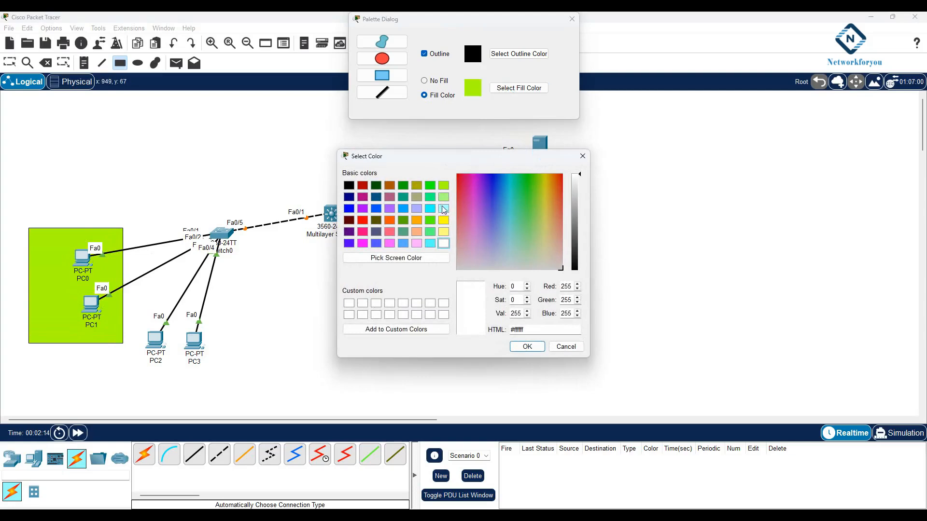
{"action": "left_click", "coordinate": [444, 209]}
{"action": "left_click", "coordinate": [527, 346]}
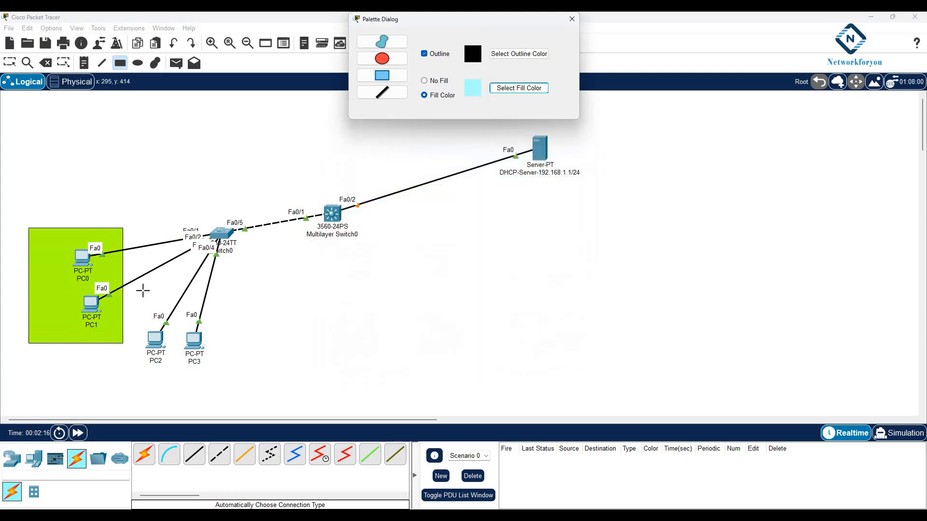
{"action": "left_click_drag", "start_coordinate": [138, 293], "coordinate": [229, 395]}
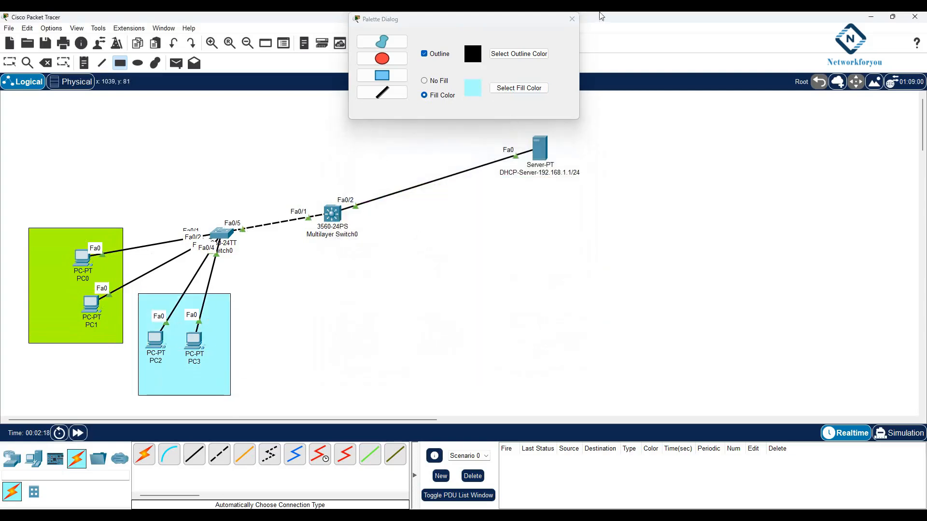
{"action": "left_click", "coordinate": [572, 19]}
{"action": "left_click", "coordinate": [15, 65]}
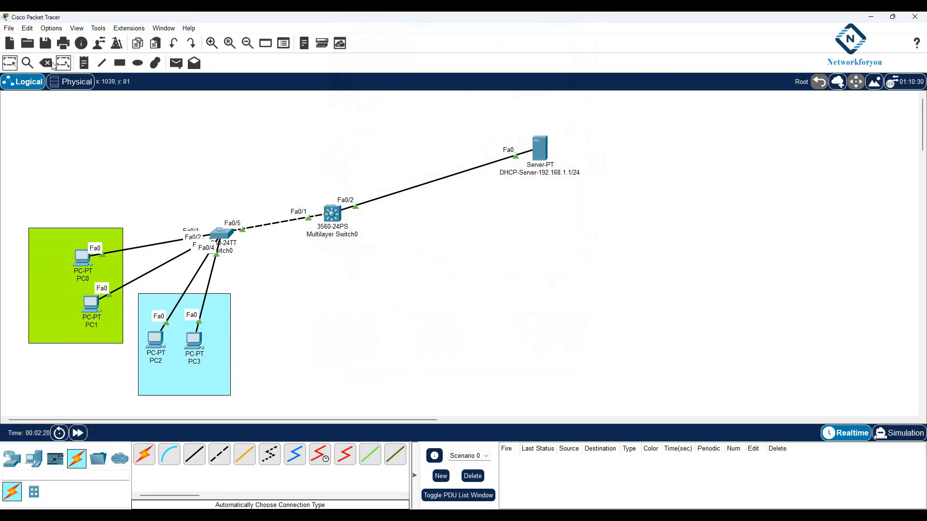
Add a three-line note in the green area reading VLAN 10, Name IT, 192.168.10.0/24.
{"action": "left_click", "coordinate": [38, 237]}
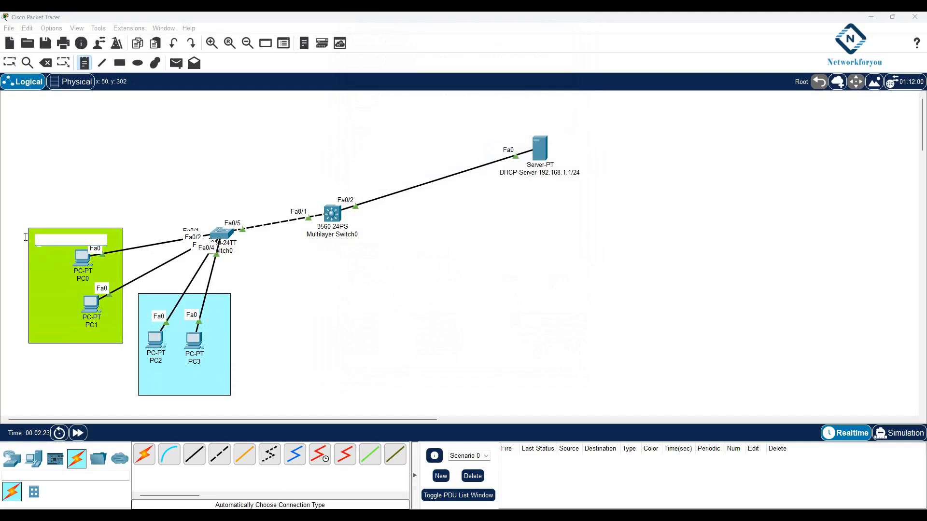
{"action": "type", "text": "VLAN 10"}
{"action": "key", "text": "Return"}
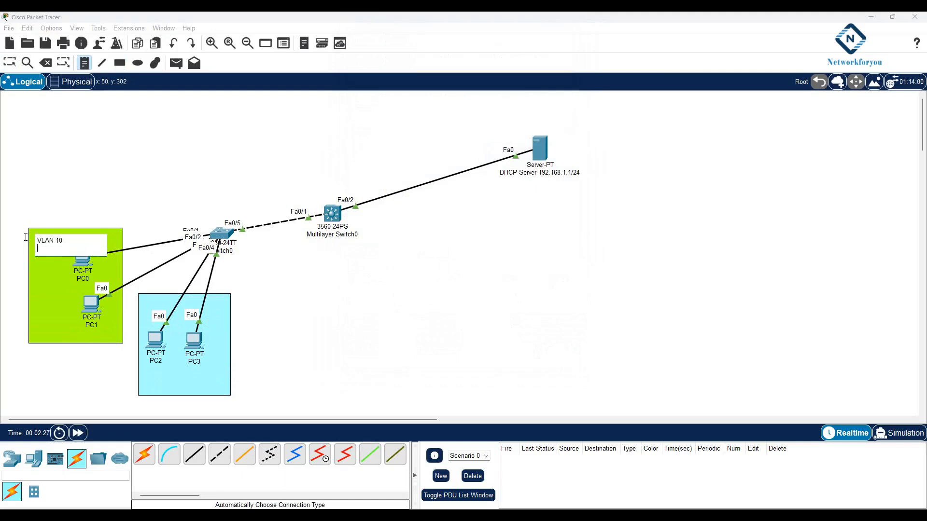
{"action": "type", "text": "Name IT"}
{"action": "key", "text": "Return"}
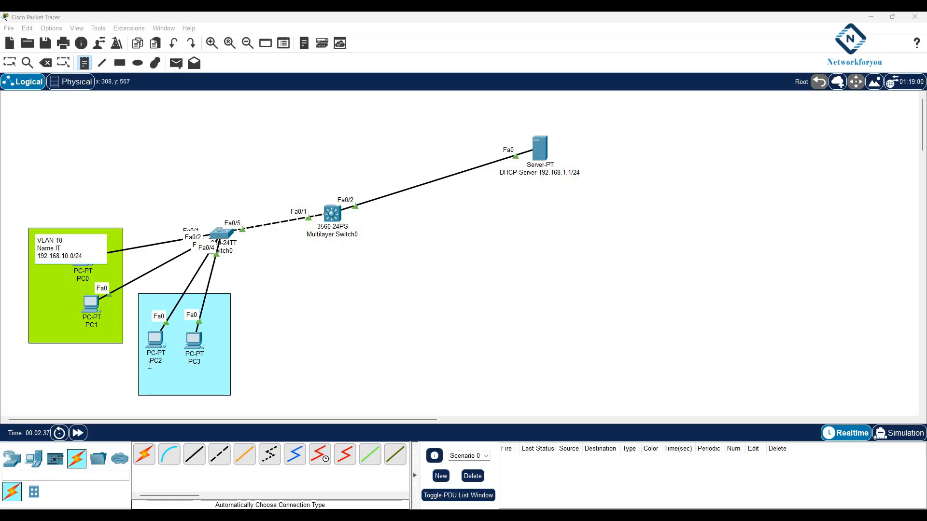
Add a note reading VLAN 20, Name HR, 192.168.20.0/24 in the cyan area and position it just below and right of PC3.
{"action": "left_click", "coordinate": [166, 375]}
{"action": "type", "text": "V"}
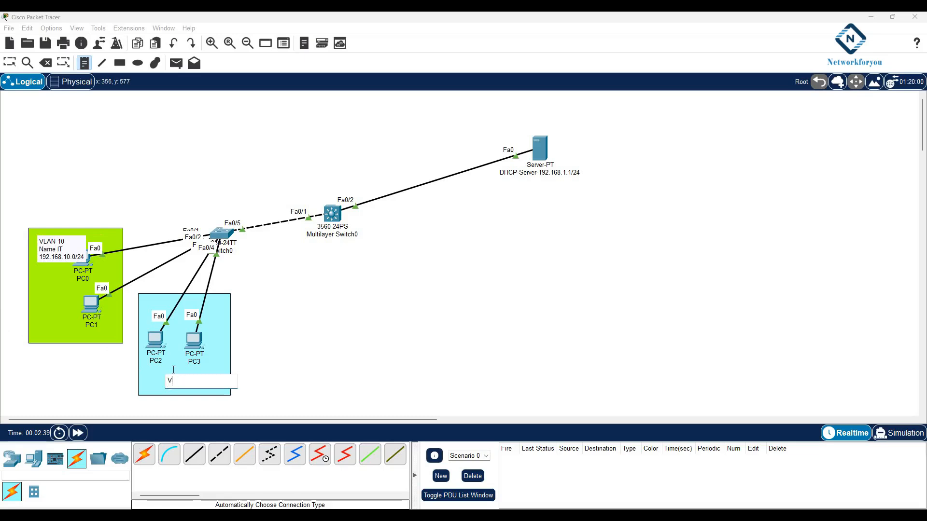
{"action": "type", "text": "LAN 20"}
{"action": "key", "text": "Return"}
{"action": "type", "text": "Name HR"}
{"action": "key", "text": "Return"}
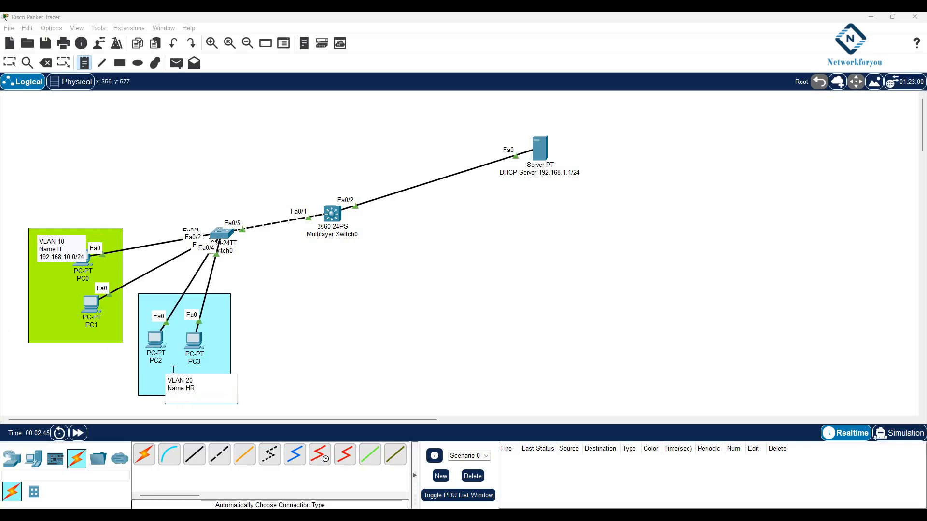
{"action": "type", "text": "192.168."}
{"action": "left_click", "coordinate": [9, 63]}
{"action": "left_click_drag", "start_coordinate": [208, 388], "coordinate": [234, 373]}
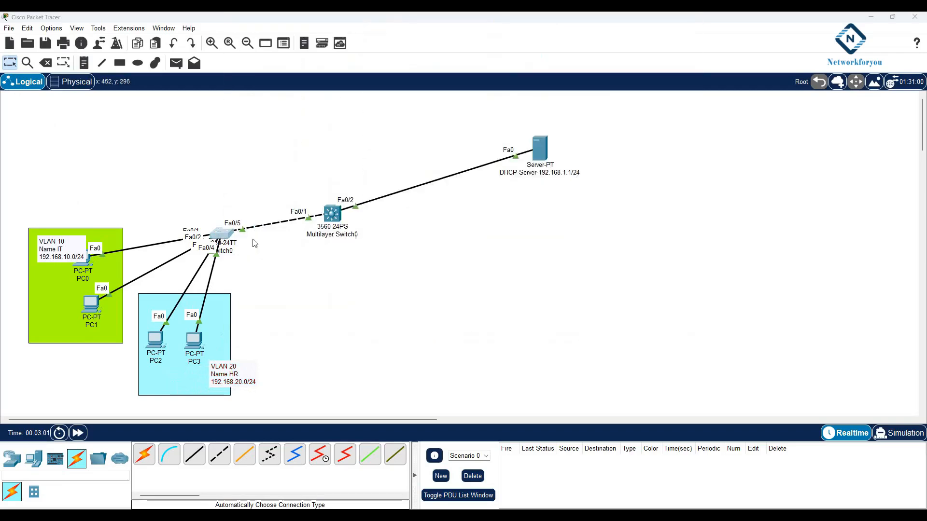
Open the 2960 switch's command-line interface and widen its window.
{"action": "left_click", "coordinate": [220, 236]}
{"action": "left_click", "coordinate": [405, 141]}
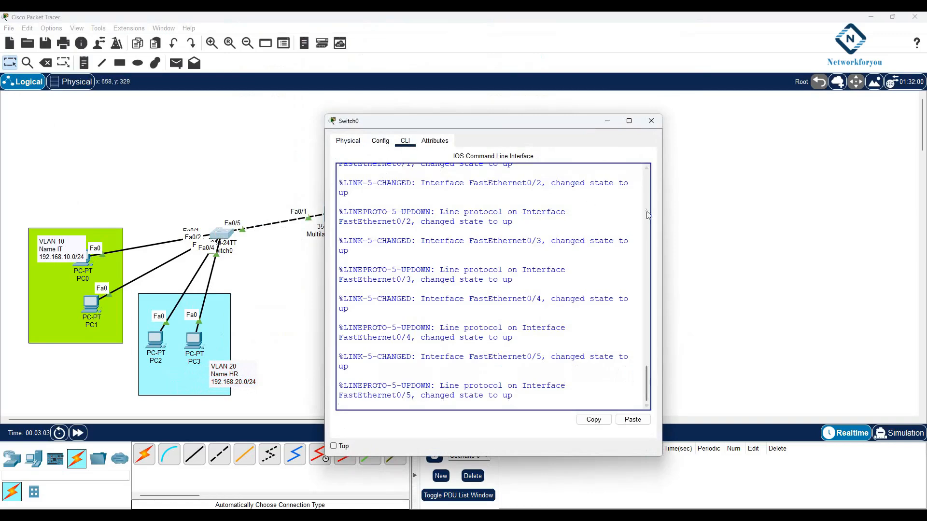
{"action": "left_click_drag", "start_coordinate": [663, 216], "coordinate": [878, 217]}
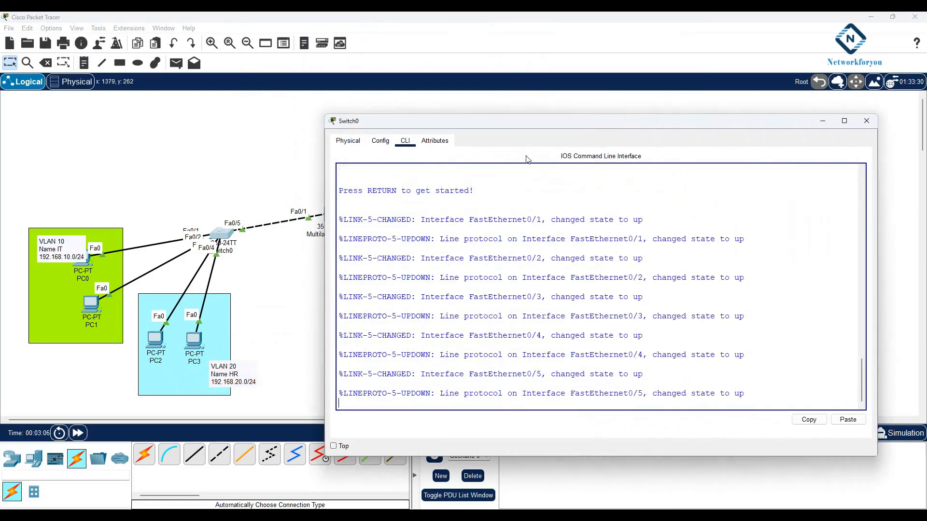
Rename the 2960 switch's label to SW1 and the multilayer switch's label to SW2.
{"action": "left_click", "coordinate": [229, 250]}
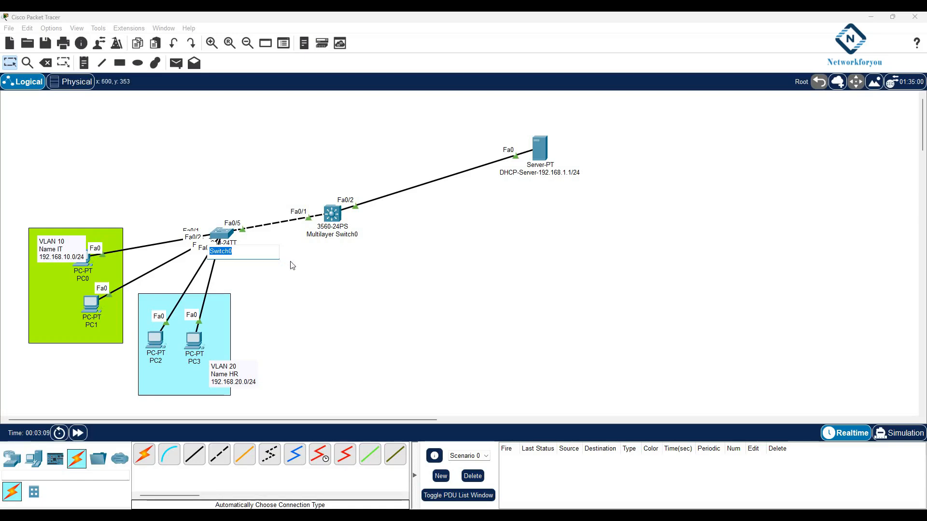
{"action": "type", "text": "SW1"}
{"action": "key", "text": "Return"}
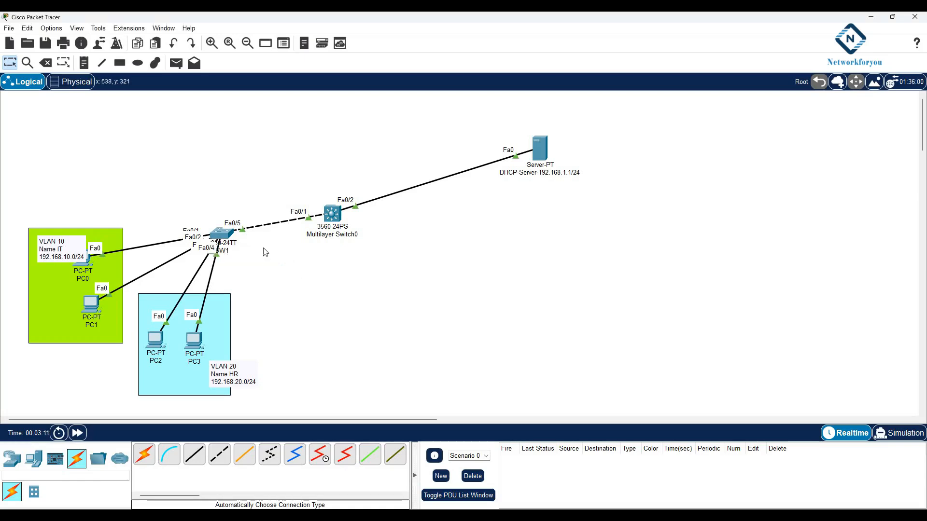
{"action": "left_click", "coordinate": [337, 243]}
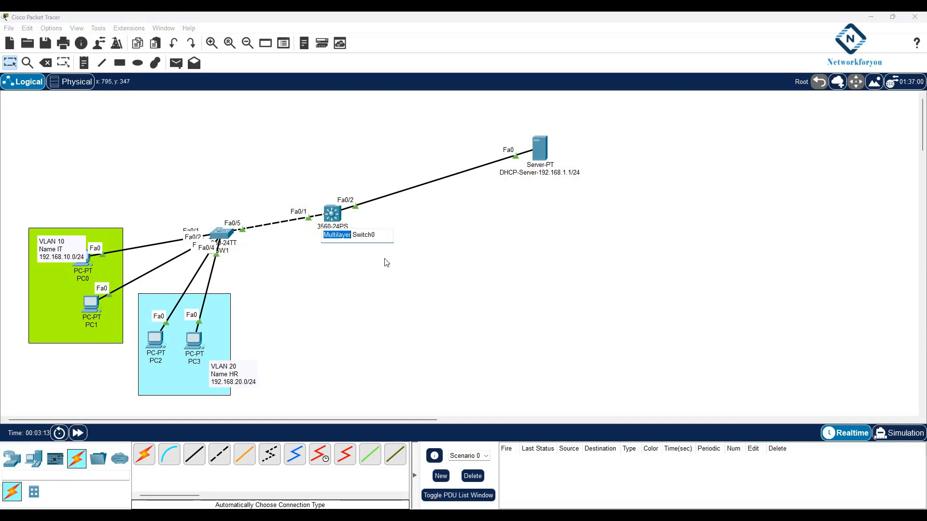
{"action": "type", "text": "SW2"}
{"action": "key", "text": "Return"}
Open SW1's command line, enter privileged mode with en, and enter global configuration mode with config t.
{"action": "left_click", "coordinate": [221, 235]}
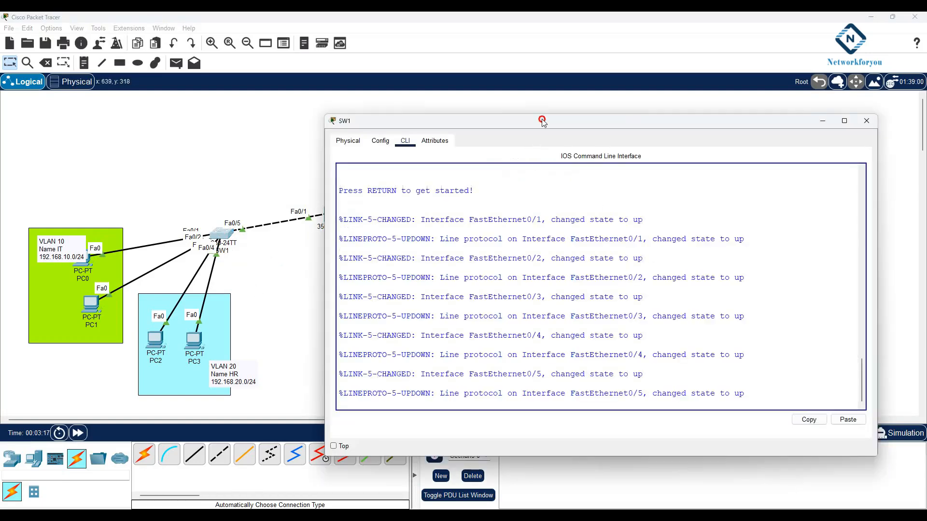
{"action": "left_click_drag", "start_coordinate": [542, 119], "coordinate": [560, 98]}
{"action": "key", "text": "Return"}
{"action": "key", "text": "Return"}
{"action": "type", "text": "en"}
{"action": "key", "text": "Return"}
{"action": "type", "text": "config t"}
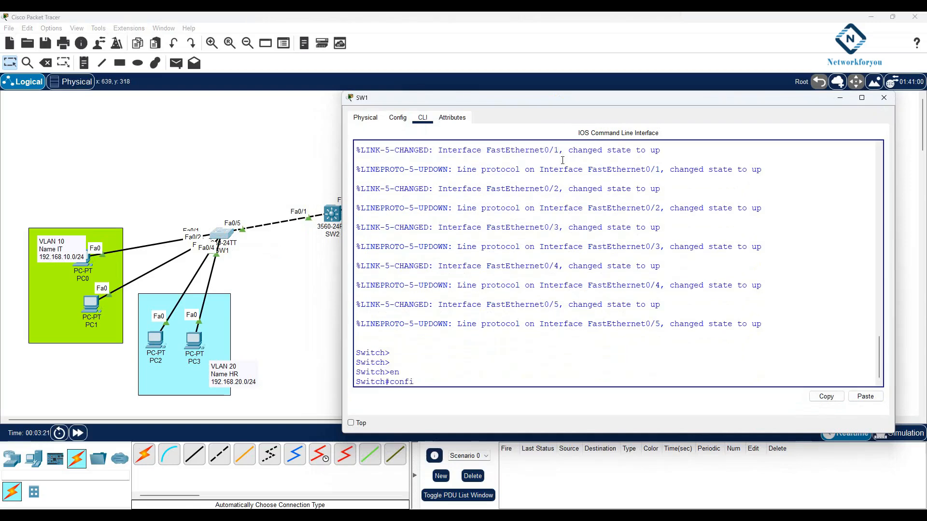
{"action": "key", "text": "Return"}
Set the switch's hostname to SW1.
{"action": "type", "text": "host"}
{"action": "key", "text": "Tab"}
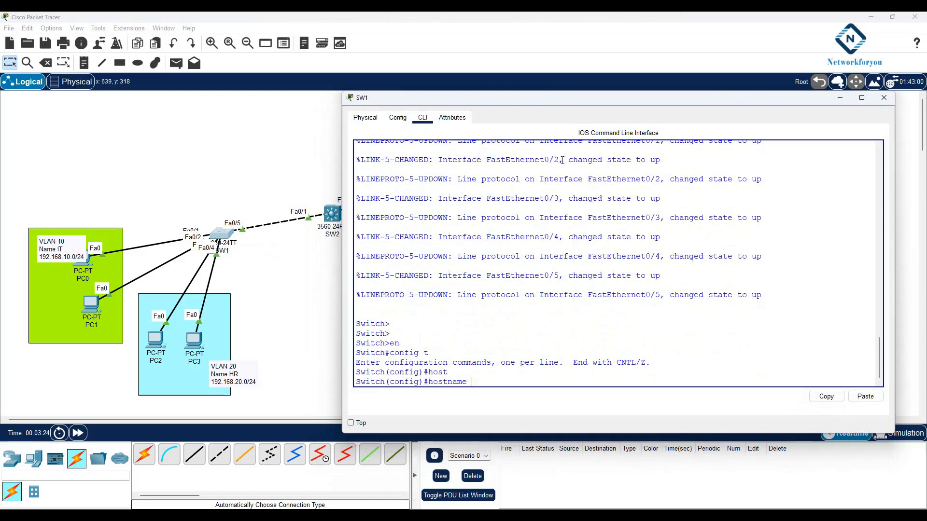
{"action": "type", "text": "SW1"}
{"action": "key", "text": "Return"}
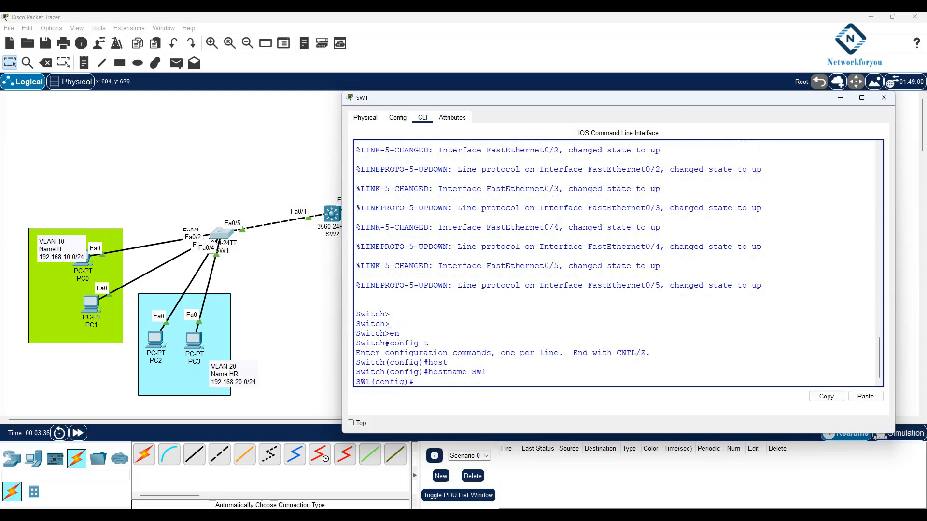
{"action": "left_click_drag", "start_coordinate": [400, 334], "coordinate": [357, 343]}
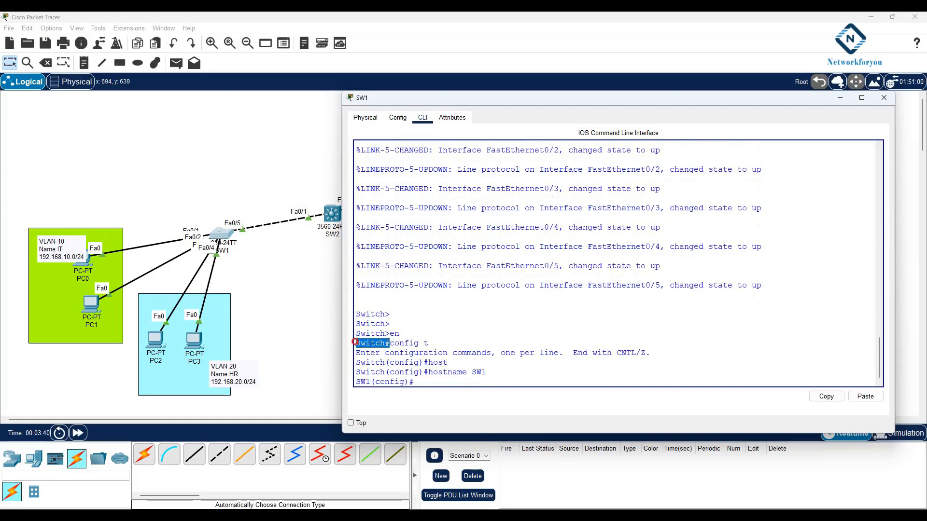
{"action": "left_click", "coordinate": [435, 343]}
{"action": "left_click_drag", "start_coordinate": [435, 343], "coordinate": [358, 365]}
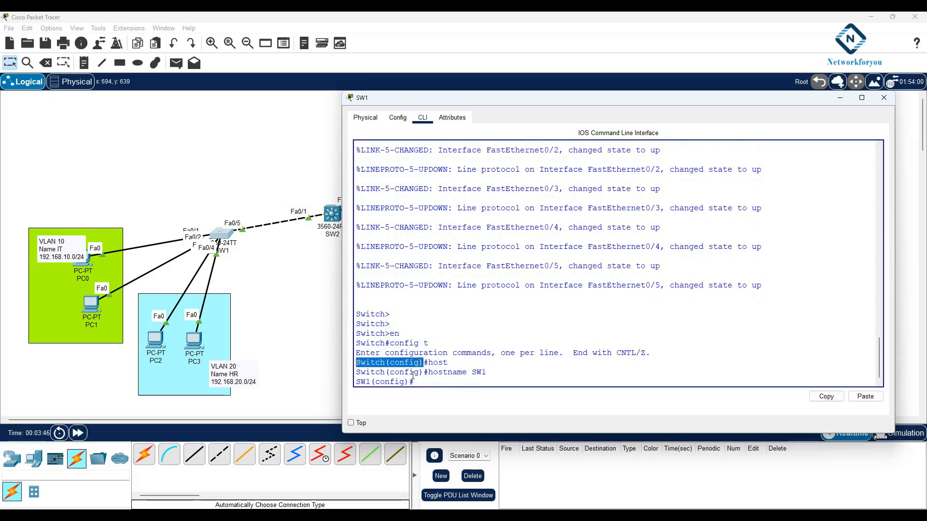
{"action": "left_click_drag", "start_coordinate": [429, 372], "coordinate": [472, 372]}
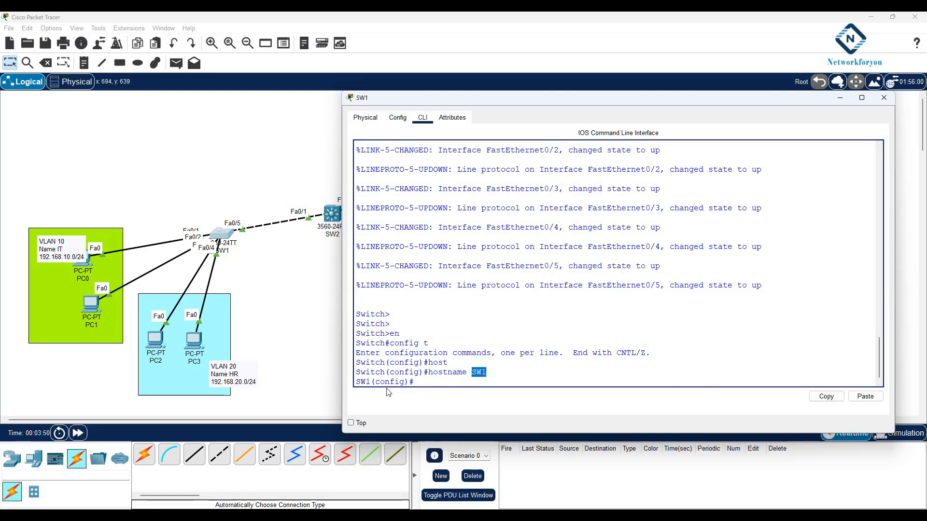
{"action": "left_click_drag", "start_coordinate": [371, 382], "coordinate": [358, 384]}
Create VLAN 10 on SW1, name it IT, and return to global configuration mode.
{"action": "left_click", "coordinate": [417, 382]}
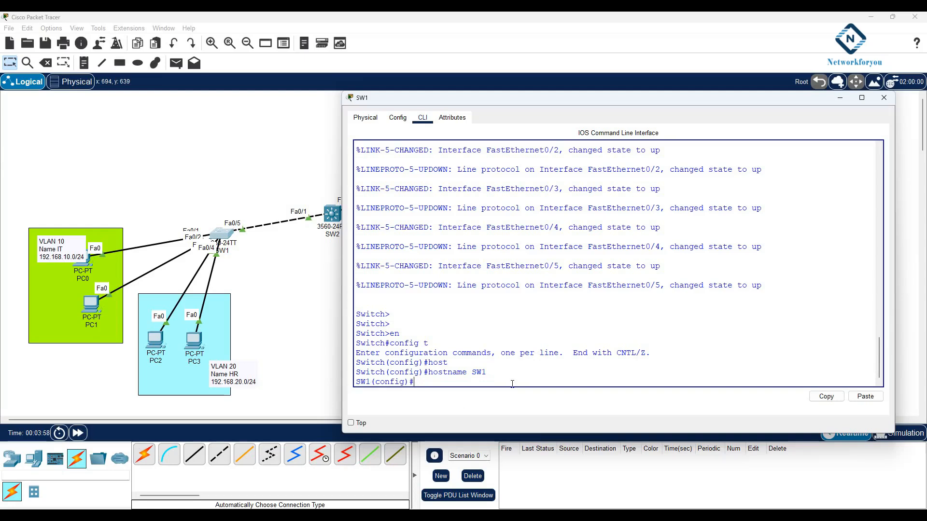
{"action": "type", "text": "vlan 10"}
{"action": "key", "text": "Return"}
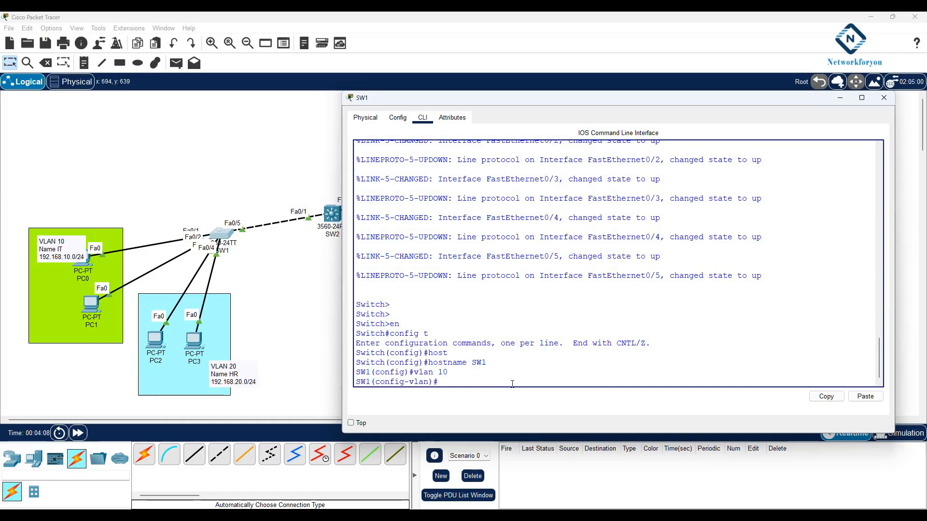
{"action": "type", "text": "name IT"}
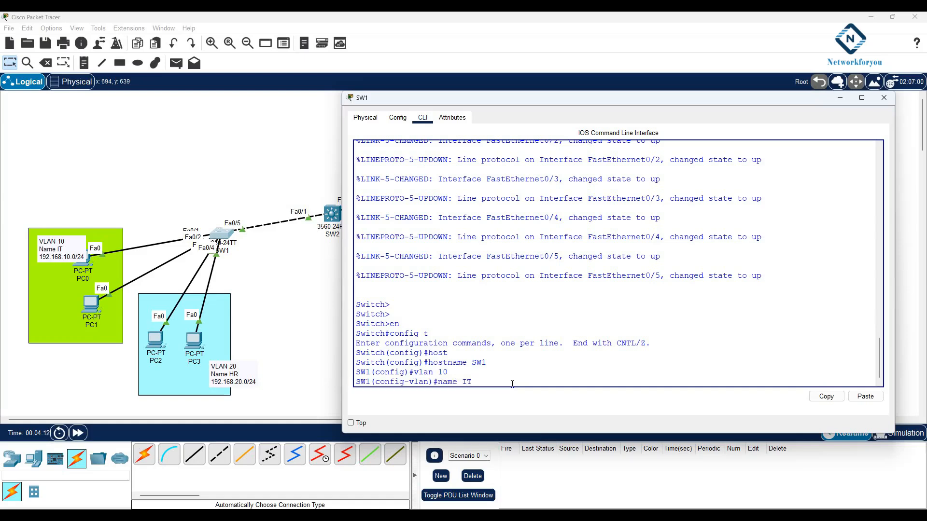
{"action": "key", "text": "Return"}
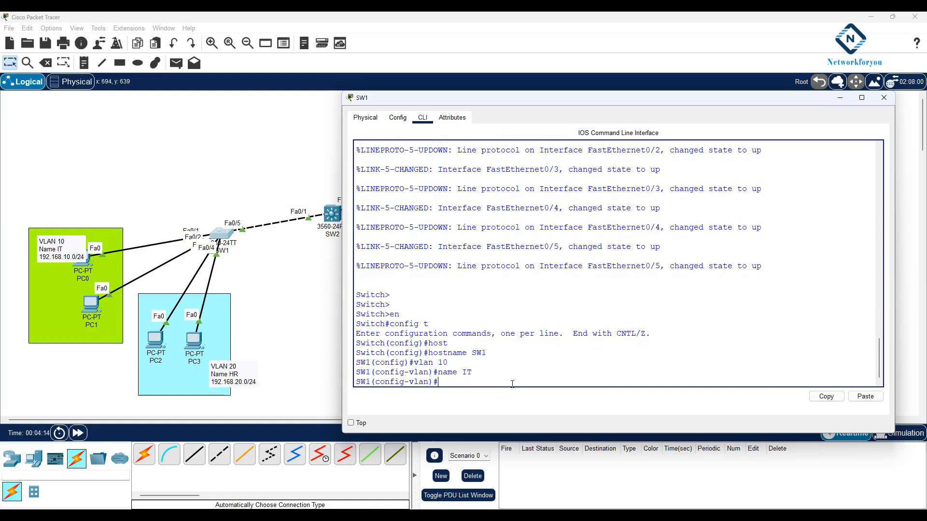
{"action": "type", "text": "exit"}
{"action": "key", "text": "Return"}
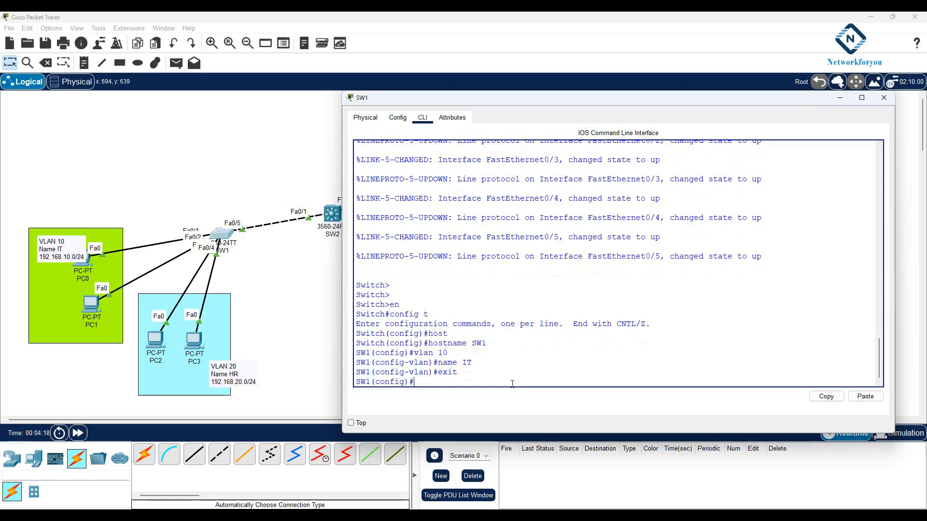
Create VLAN 20 on SW1, name it HR, and return to global configuration mode.
{"action": "type", "text": "vlan 20"}
{"action": "key", "text": "Return"}
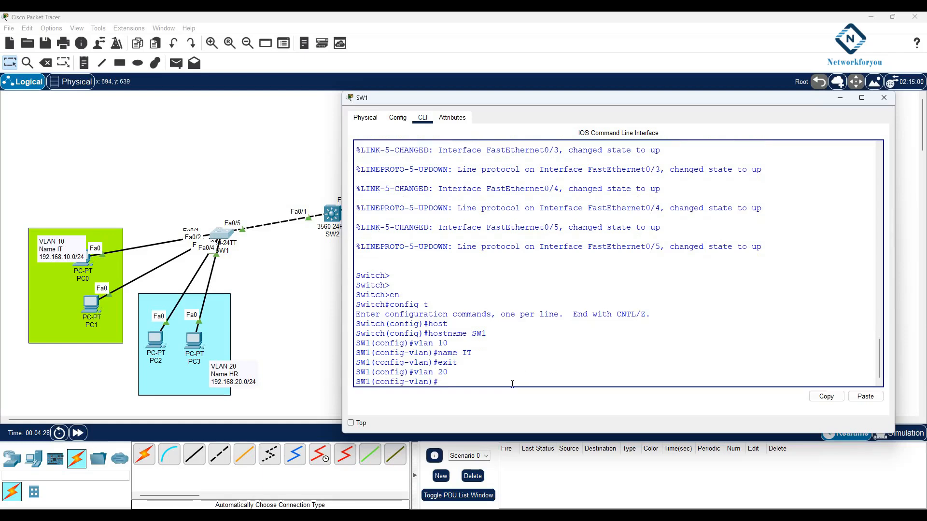
{"action": "type", "text": "name HR"}
{"action": "key", "text": "Return"}
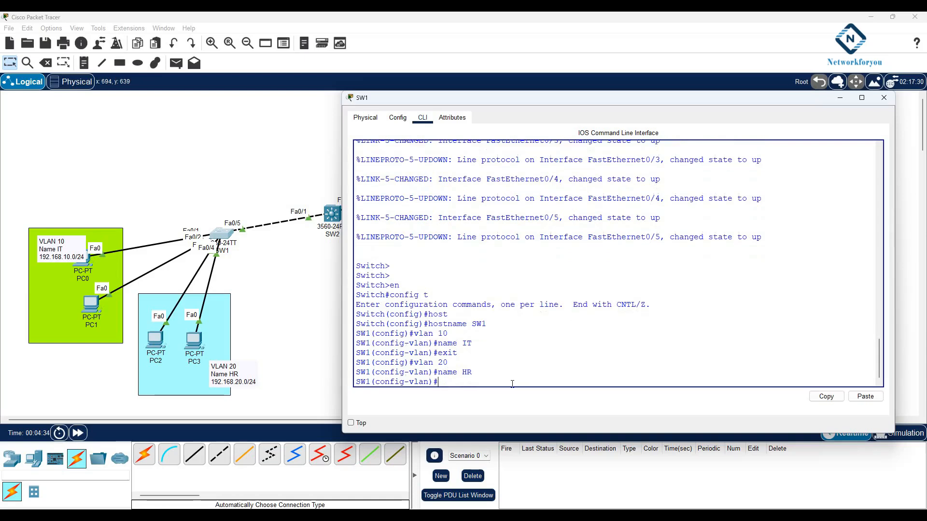
{"action": "left_click_drag", "start_coordinate": [409, 333], "coordinate": [356, 335]}
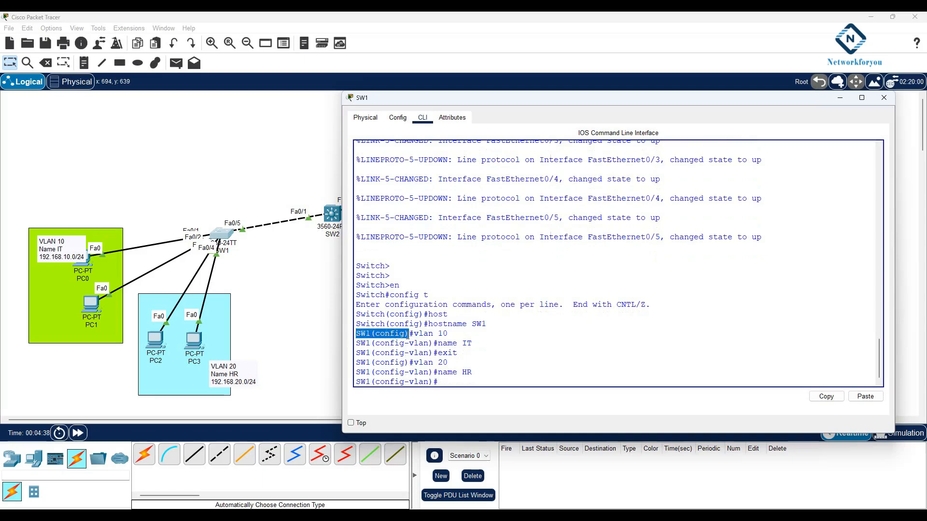
{"action": "left_click_drag", "start_coordinate": [413, 334], "coordinate": [451, 332]}
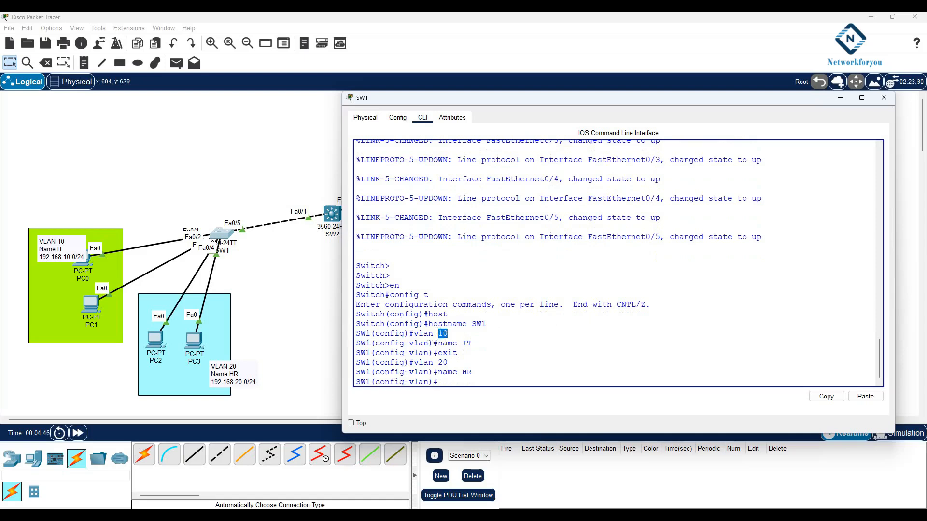
{"action": "left_click", "coordinate": [449, 334]}
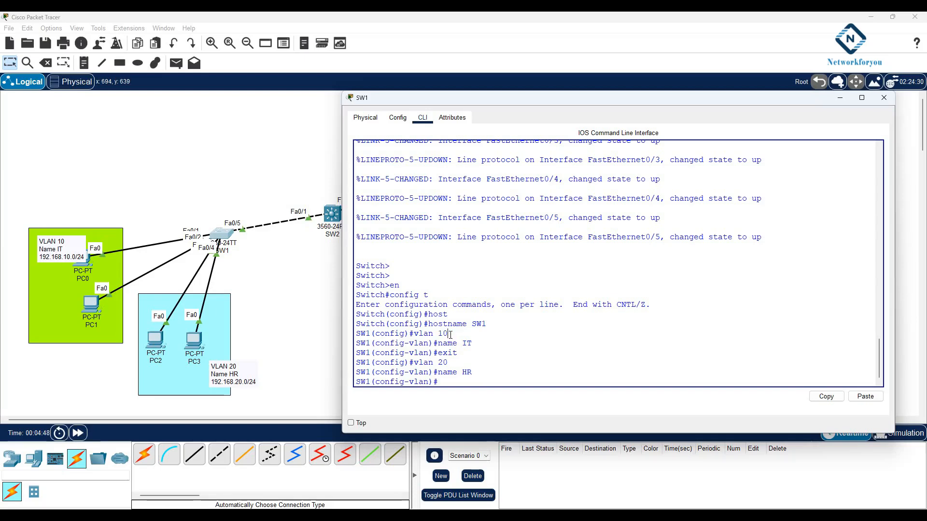
{"action": "left_click_drag", "start_coordinate": [449, 363], "coordinate": [414, 363]}
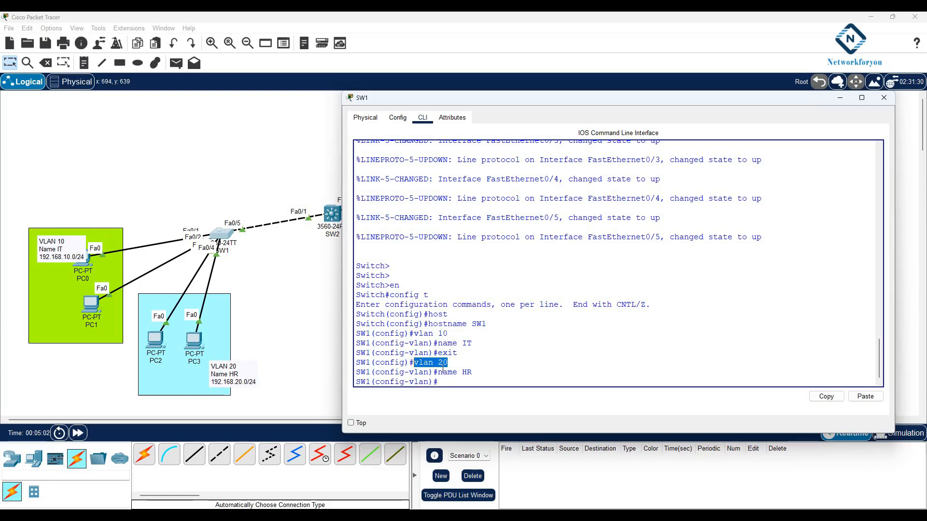
{"action": "left_click", "coordinate": [451, 377]}
{"action": "type", "text": "exit"}
{"action": "key", "text": "Return"}
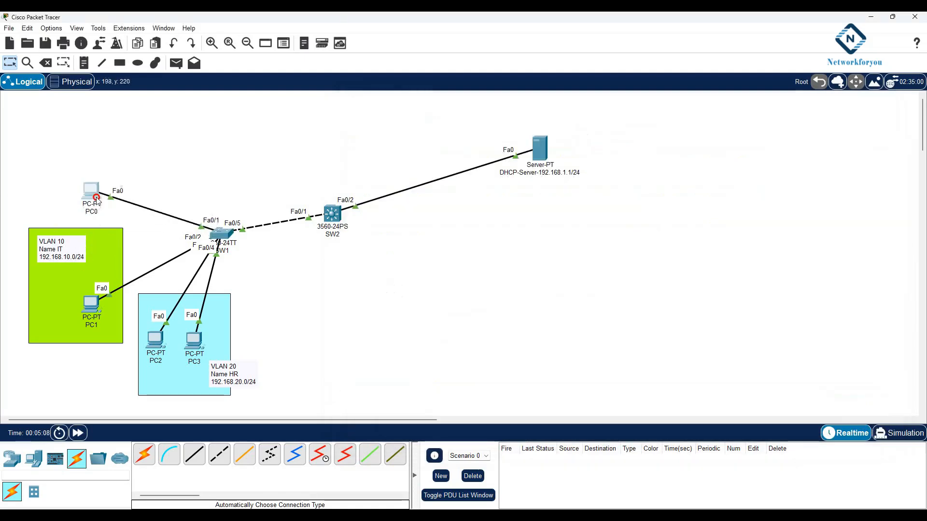
Reposition PC0 and PC1 inside the green VLAN 10 area and reopen SW1's command line.
{"action": "left_click_drag", "start_coordinate": [98, 198], "coordinate": [107, 243]}
{"action": "mouse_move", "coordinate": [91, 308]}
{"action": "left_mouse_down"}
{"action": "mouse_move", "coordinate": [99, 247]}
{"action": "mouse_move", "coordinate": [154, 144]}
{"action": "mouse_move", "coordinate": [96, 298]}
{"action": "left_mouse_up"}
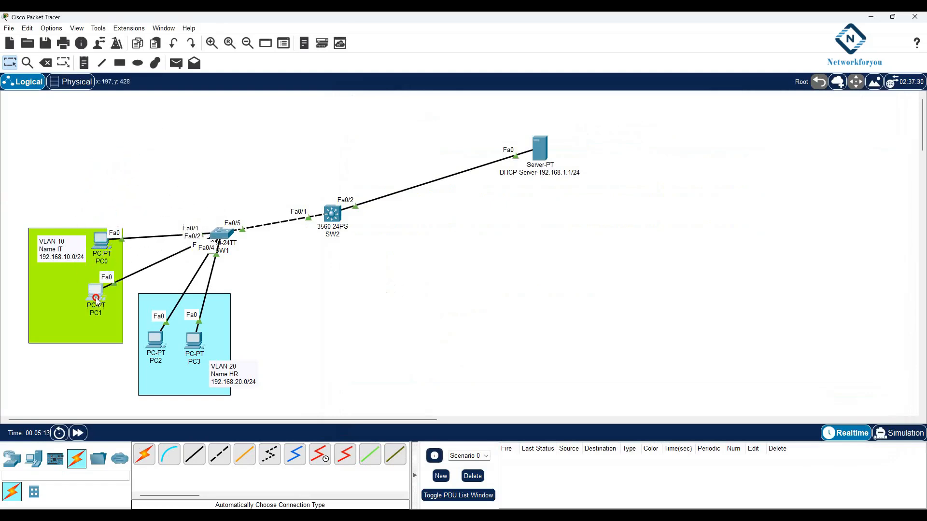
{"action": "left_click", "coordinate": [218, 239]}
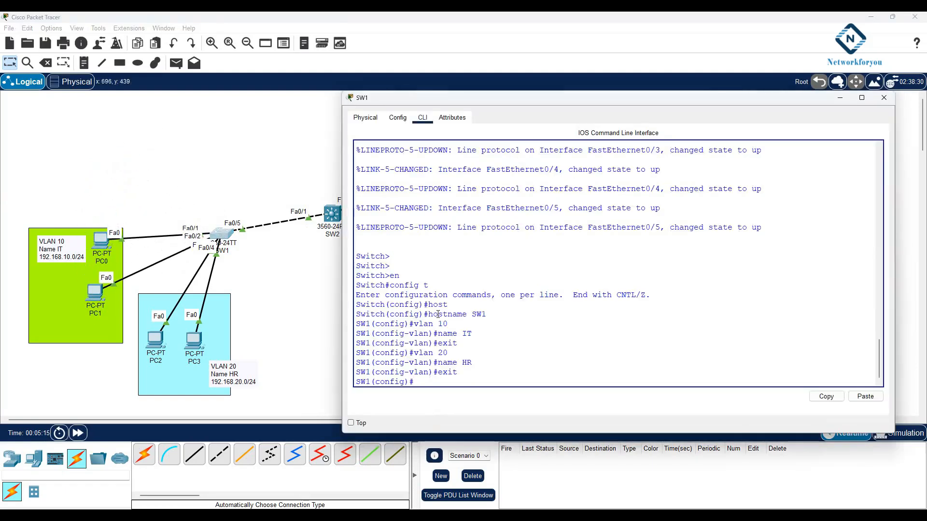
Enter interface range configuration mode for ports f0/1-2 on SW1.
{"action": "type", "text": "int r"}
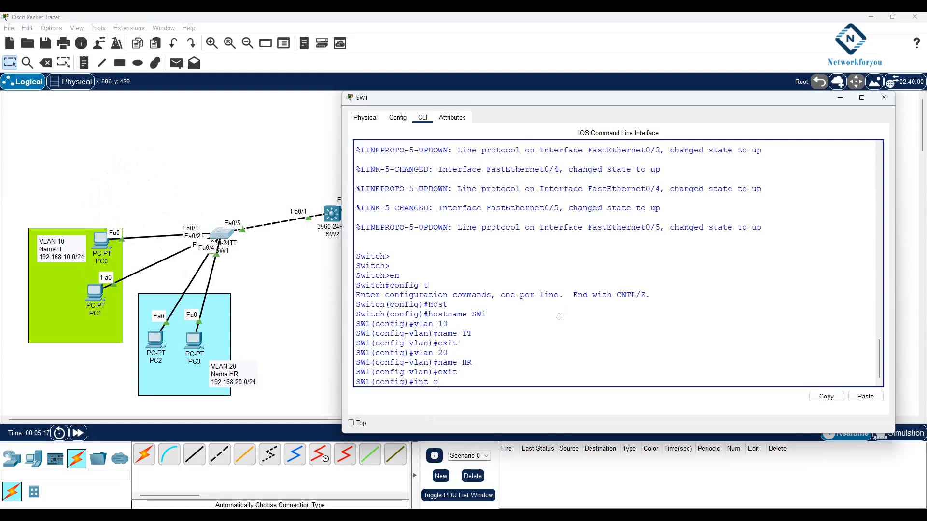
{"action": "key", "text": "Tab"}
{"action": "type", "text": "f0/1-2"}
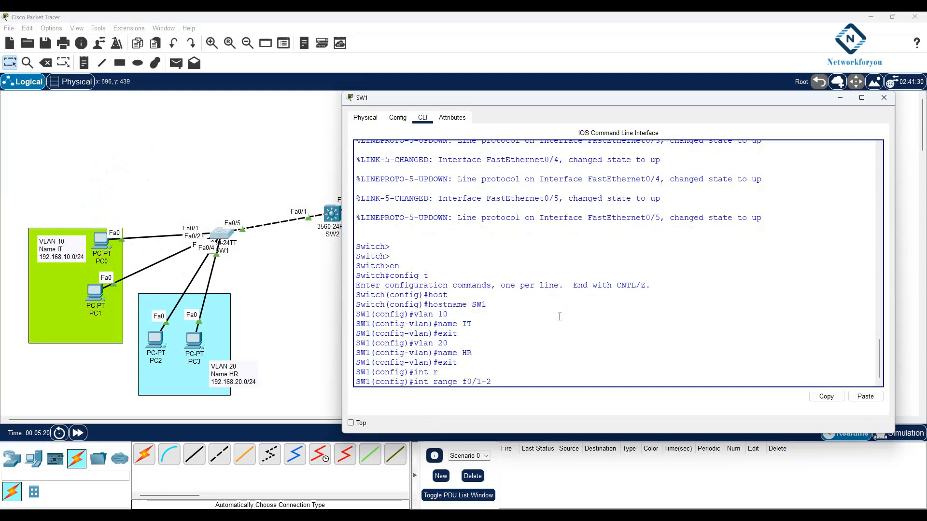
{"action": "key", "text": "Return"}
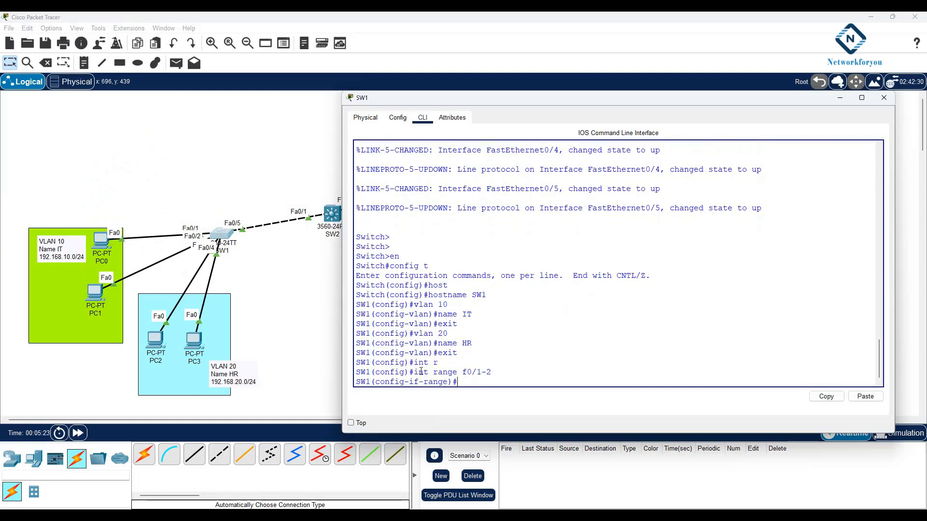
{"action": "left_click_drag", "start_coordinate": [413, 372], "coordinate": [493, 372]}
{"action": "left_click", "coordinate": [477, 381]}
Set ports f0/1-2 to access mode with switchport mode access.
{"action": "type", "text": "sw"}
{"action": "key", "text": "Tab"}
{"action": "type", "text": "mo"}
{"action": "key", "text": "Tab"}
{"action": "type", "text": "ac"}
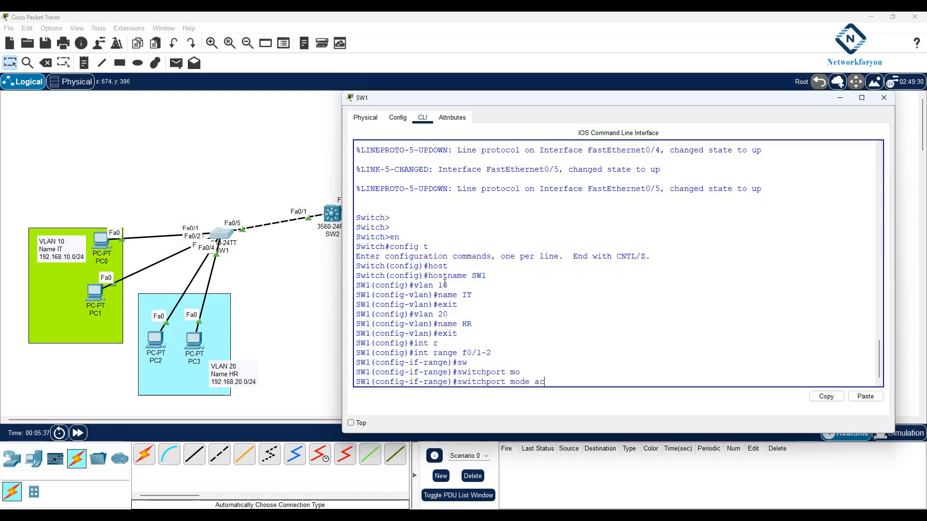
{"action": "key", "text": "Tab"}
{"action": "key", "text": "Return"}
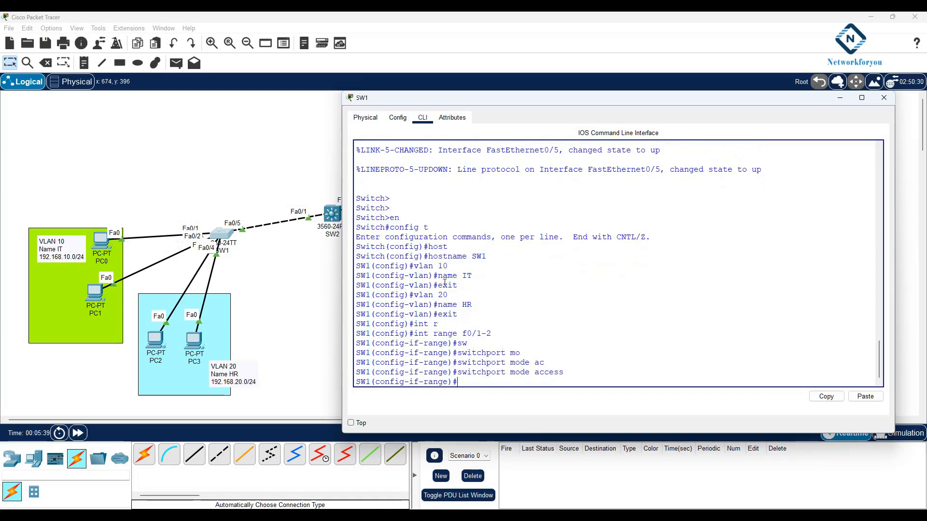
Assign ports f0/1-2 to VLAN 10 with switchport access vlan 10 and exit interface range configuration mode.
{"action": "type", "text": "sw"}
{"action": "key", "text": "Tab"}
{"action": "type", "text": "ac"}
{"action": "key", "text": "Tab"}
{"action": "type", "text": "vlan"}
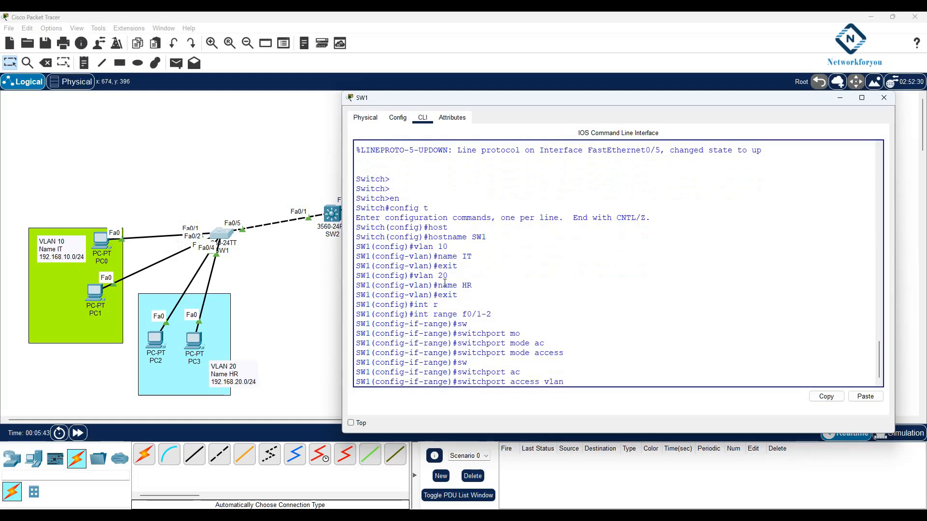
{"action": "type", "text": " 10"}
{"action": "key", "text": "Return"}
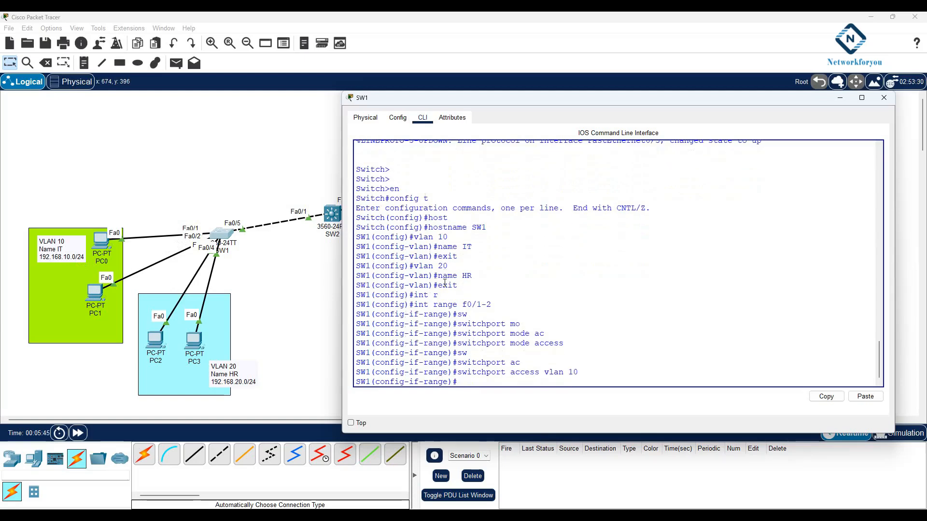
{"action": "left_click_drag", "start_coordinate": [582, 371], "coordinate": [544, 371]}
{"action": "left_click_drag", "start_coordinate": [491, 305], "coordinate": [413, 304]}
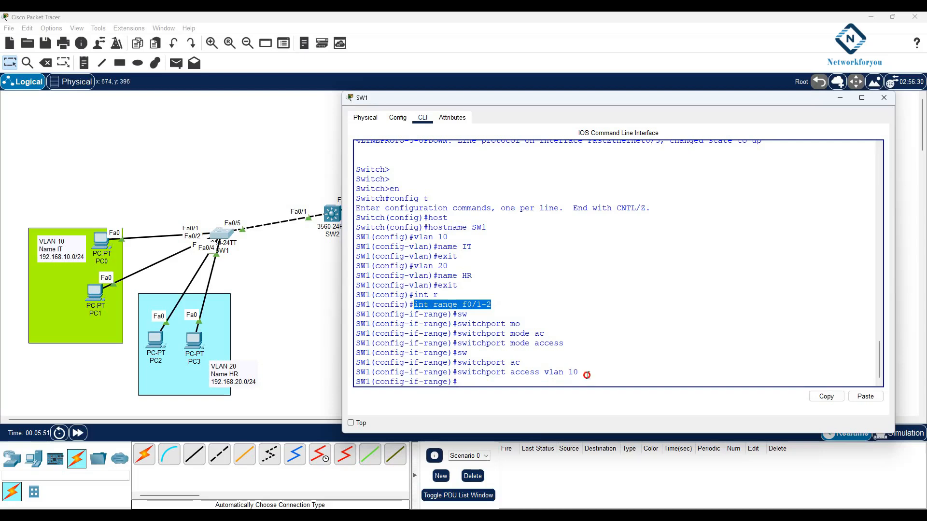
{"action": "left_click_drag", "start_coordinate": [585, 373], "coordinate": [457, 372]}
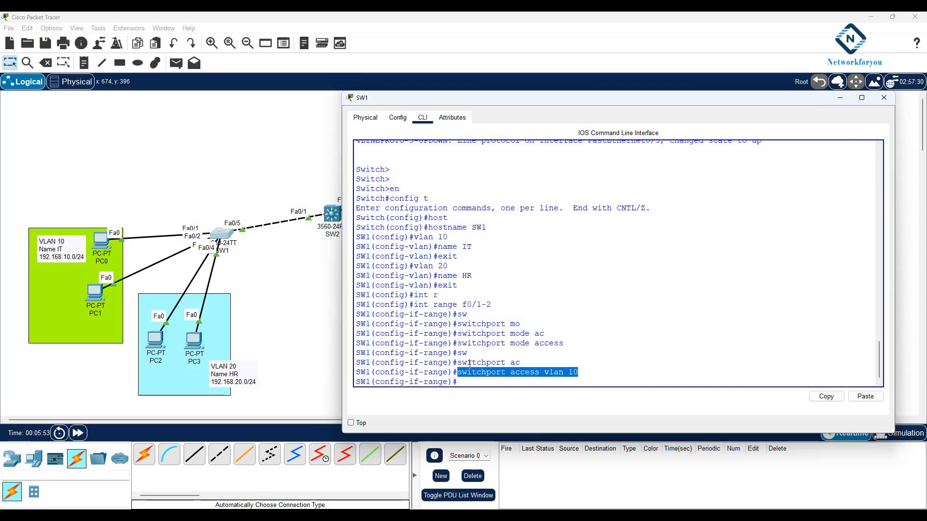
{"action": "left_click_drag", "start_coordinate": [572, 343], "coordinate": [460, 343]}
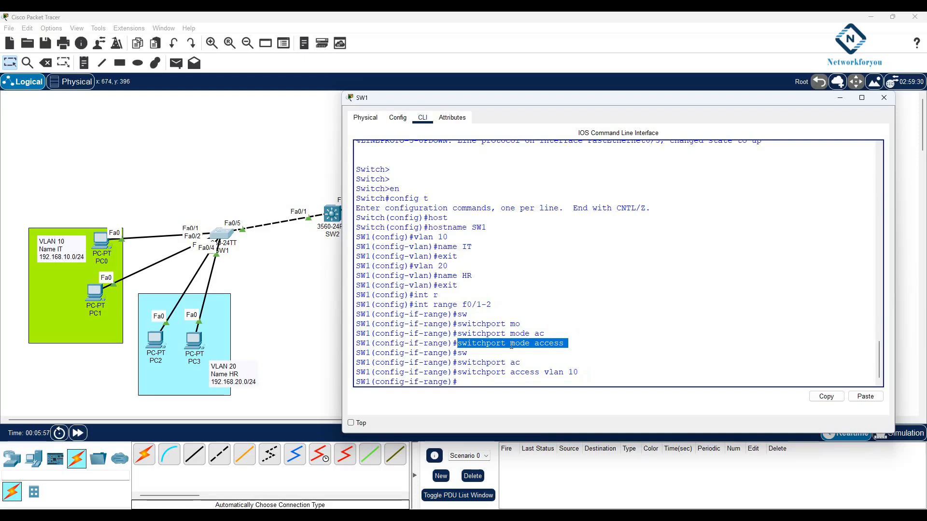
{"action": "left_click", "coordinate": [557, 352]}
{"action": "type", "text": "exit"}
{"action": "key", "text": "Return"}
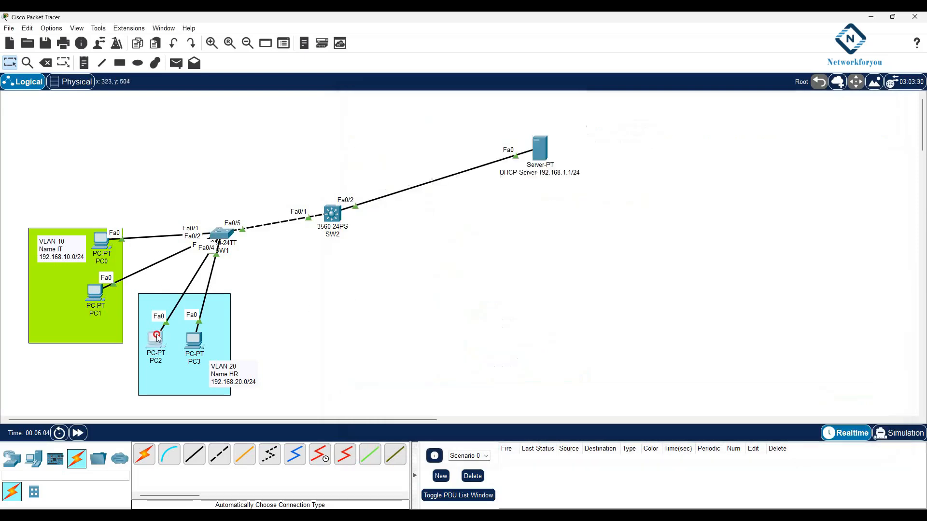
Reposition PC2 and PC3 inside the light-blue VLAN 20 area and reopen SW1's command line.
{"action": "left_click_drag", "start_coordinate": [156, 340], "coordinate": [209, 315]}
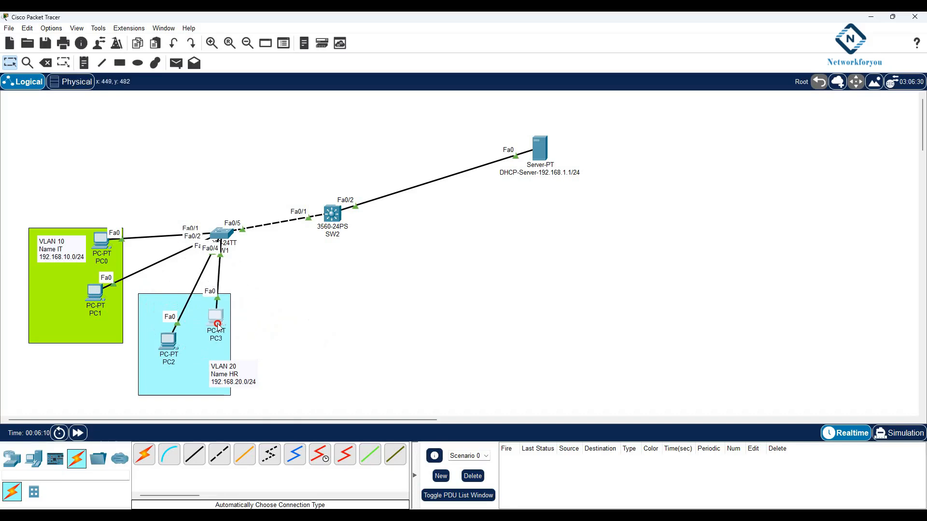
{"action": "left_click", "coordinate": [218, 235]}
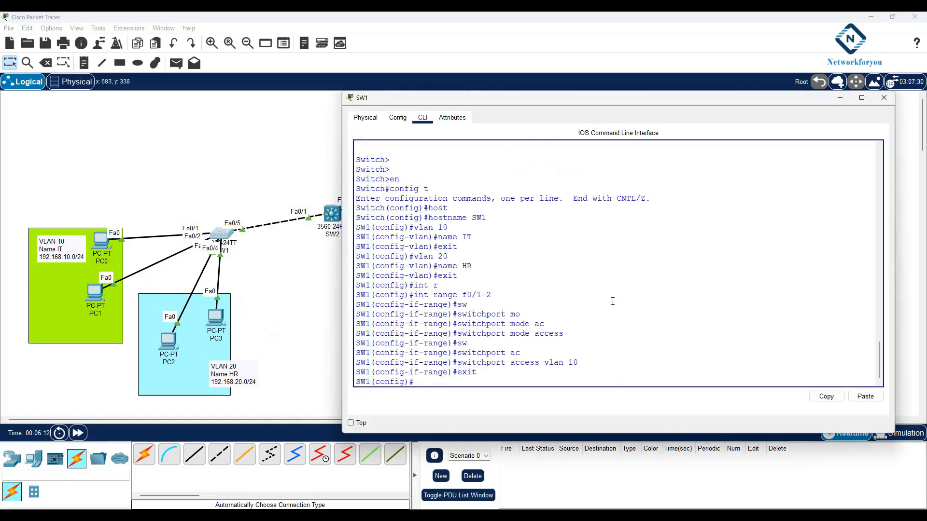
Enter interface range configuration mode for ports f0/3-4 on SW1.
{"action": "type", "text": "int r"}
{"action": "key", "text": "Tab"}
{"action": "type", "text": "f"}
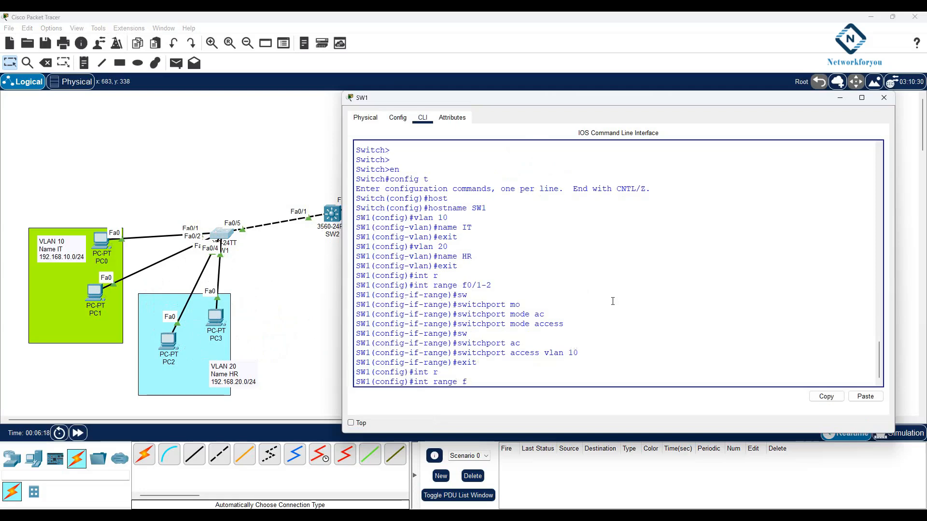
{"action": "type", "text": "0/3-4"}
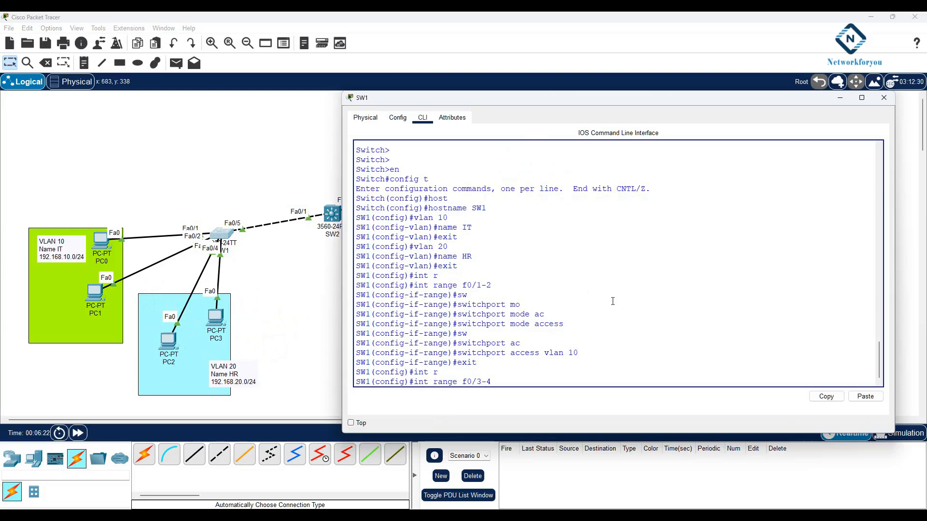
{"action": "key", "text": "Return"}
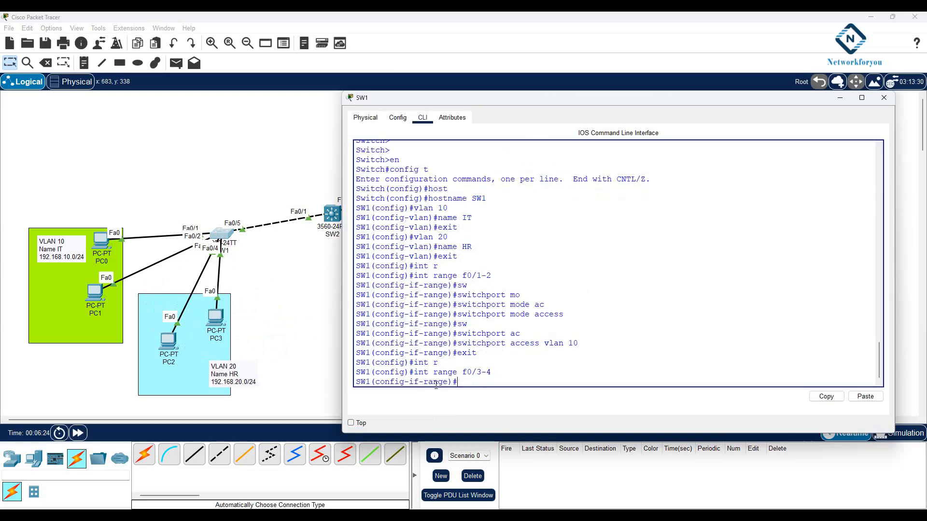
{"action": "left_click_drag", "start_coordinate": [491, 372], "coordinate": [418, 372]}
{"action": "left_click", "coordinate": [489, 382]}
Set ports f0/3-4 to access mode with switchport mode access.
{"action": "type", "text": "sw"}
{"action": "key", "text": "Tab"}
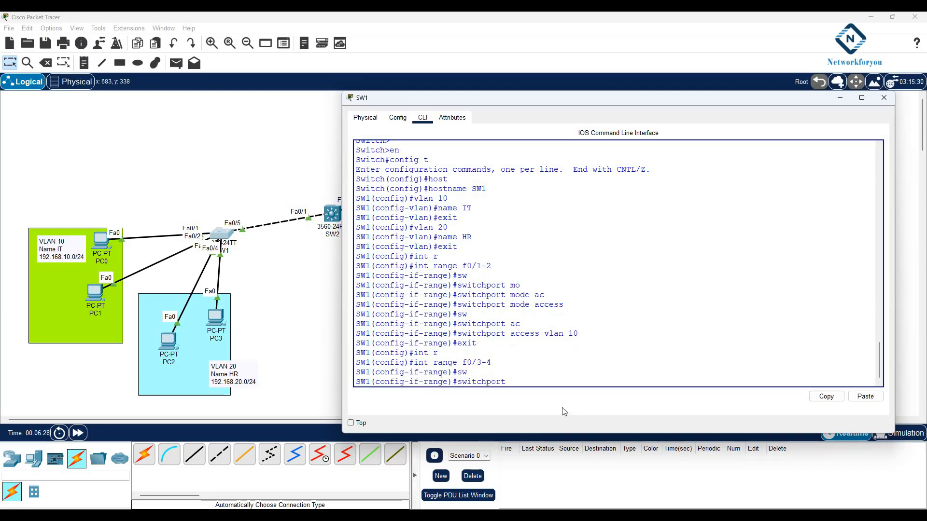
{"action": "type", "text": "mo"}
{"action": "key", "text": "Tab"}
{"action": "type", "text": "acc"}
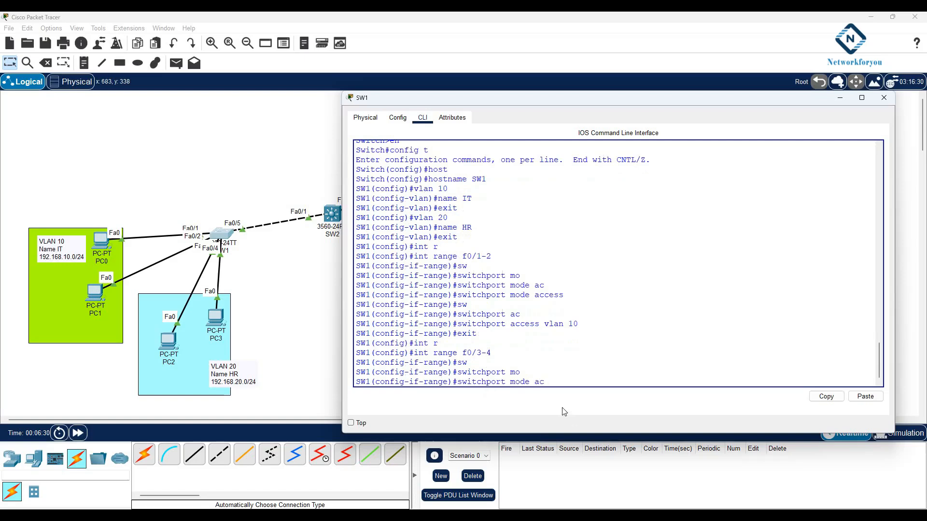
{"action": "key", "text": "Tab"}
{"action": "key", "text": "Return"}
Assign ports f0/3-4 on SW1 to VLAN 20 with switchport access vlan 20.
{"action": "type", "text": "sw"}
{"action": "key", "text": "Tab"}
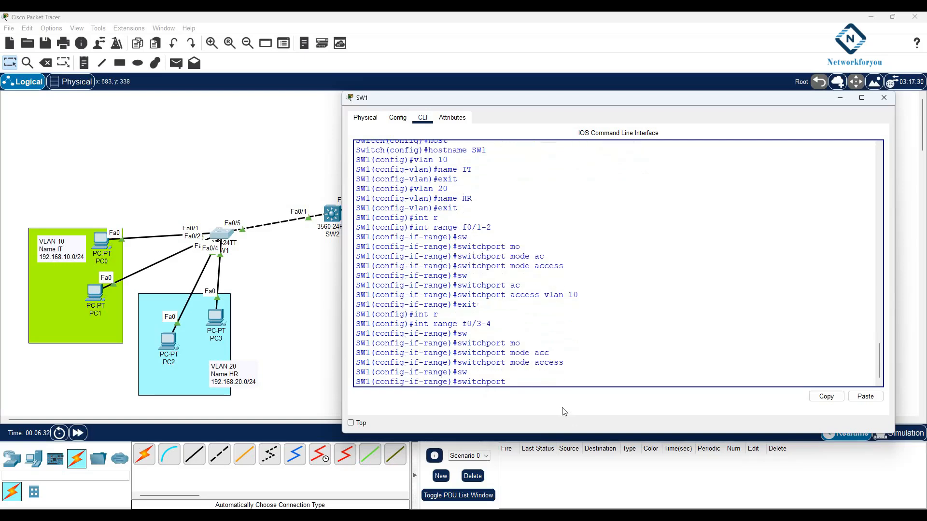
{"action": "type", "text": "acc"}
{"action": "key", "text": "Tab"}
{"action": "type", "text": "vl"}
{"action": "key", "text": "Tab"}
{"action": "type", "text": "20"}
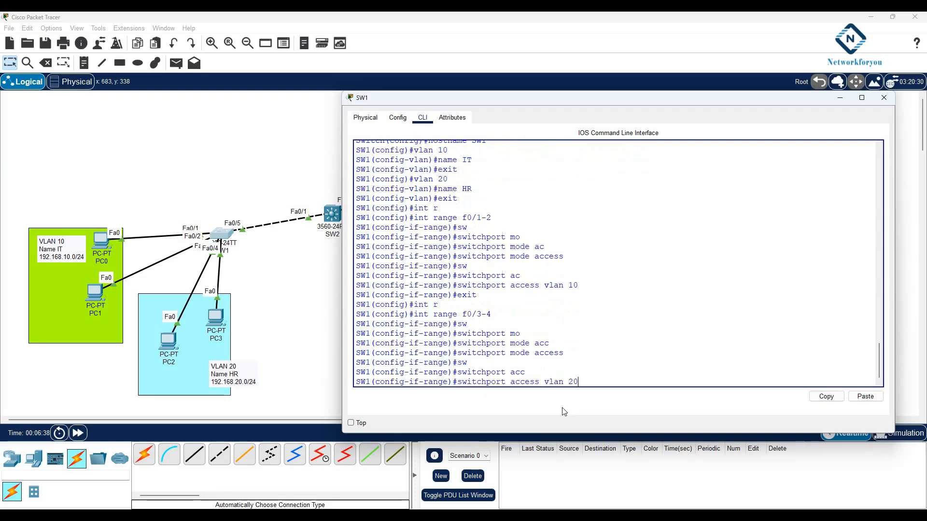
{"action": "key", "text": "Return"}
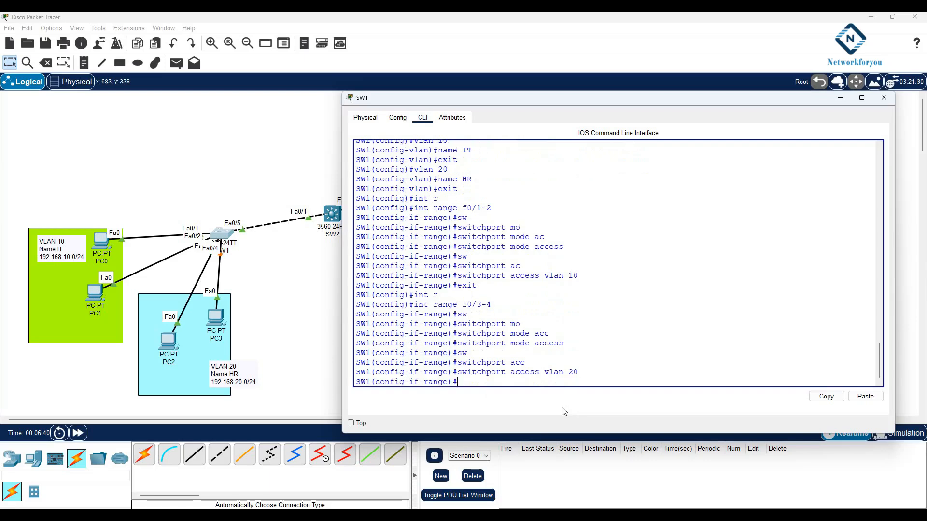
Exit to privileged EXEC mode on SW1 and run sh vlan br to check the port assignments of VLANs 10 and 20.
{"action": "type", "text": "exit"}
{"action": "key", "text": "Return"}
{"action": "type", "text": "exit"}
{"action": "key", "text": "Return"}
{"action": "key", "text": "Return"}
{"action": "key", "text": "Return"}
{"action": "type", "text": "sh vlan br"}
{"action": "key", "text": "Return"}
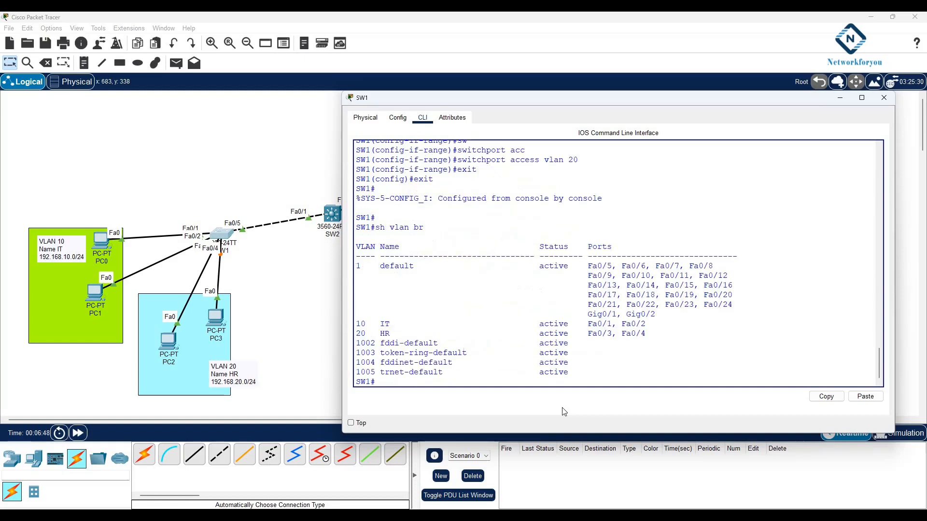
{"action": "left_click_drag", "start_coordinate": [355, 323], "coordinate": [664, 326]}
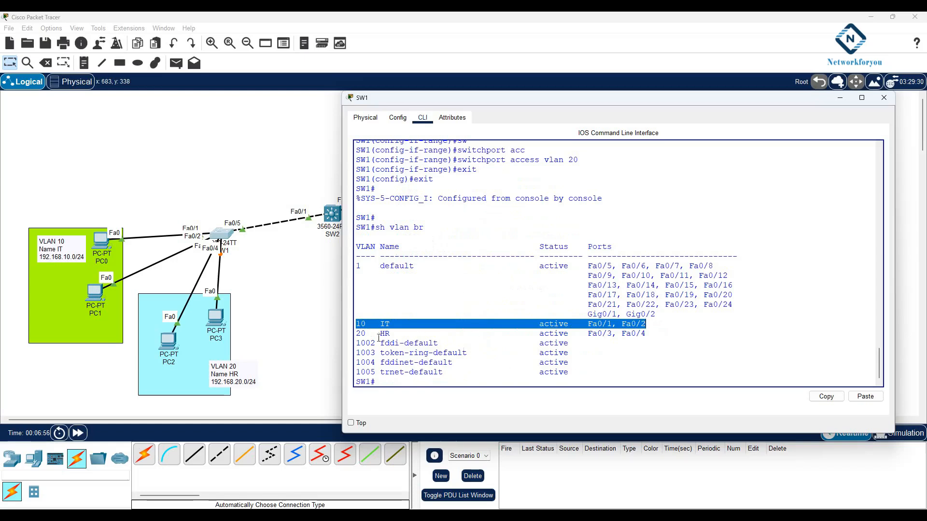
{"action": "left_click_drag", "start_coordinate": [356, 333], "coordinate": [650, 335]}
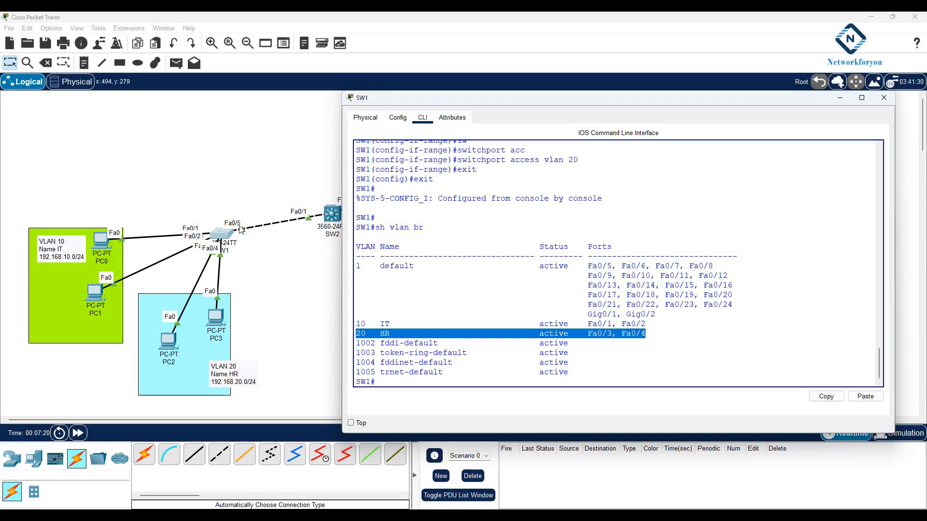
Enter global configuration mode on SW1 and open interface f0/5 for configuration.
{"action": "left_click", "coordinate": [430, 383]}
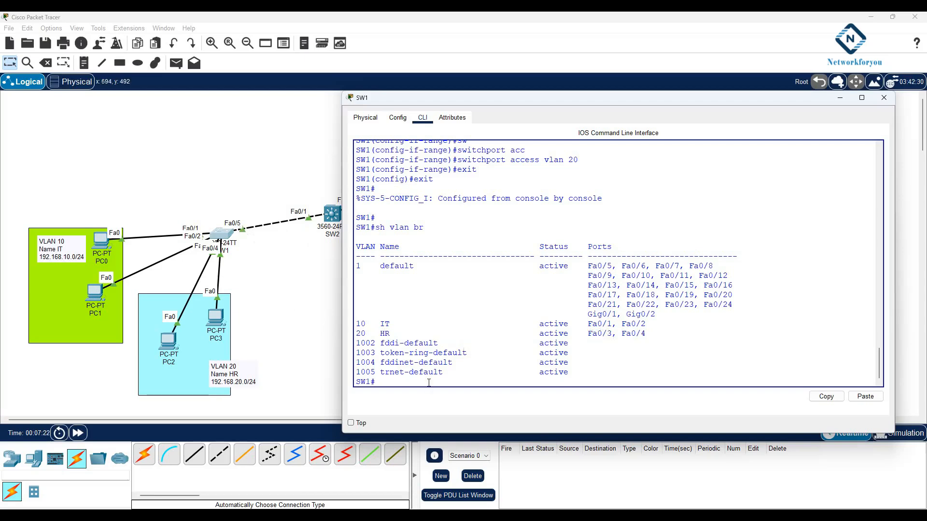
{"action": "type", "text": "config t"}
{"action": "key", "text": "Return"}
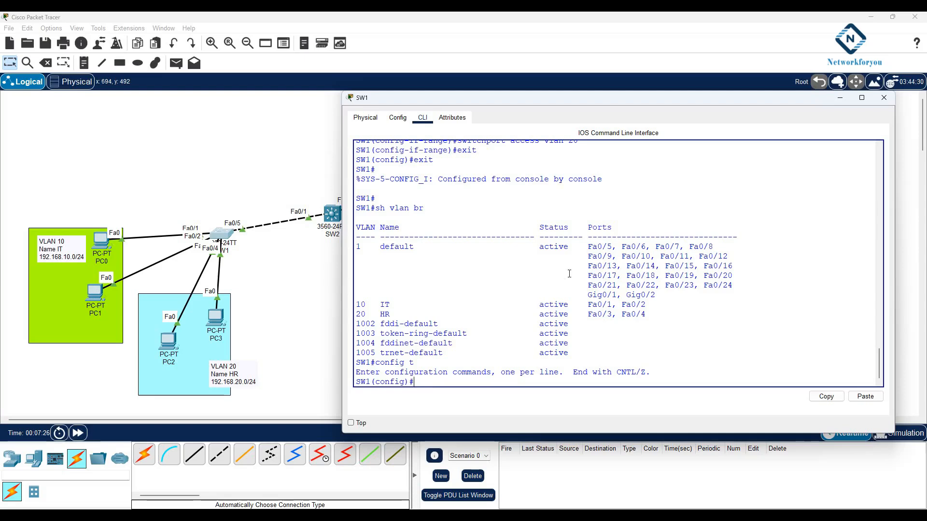
{"action": "type", "text": "int f0/5"}
{"action": "key", "text": "Return"}
Set SW1's f0/5 to trunk mode with switchport mode trunk.
{"action": "type", "text": "sw"}
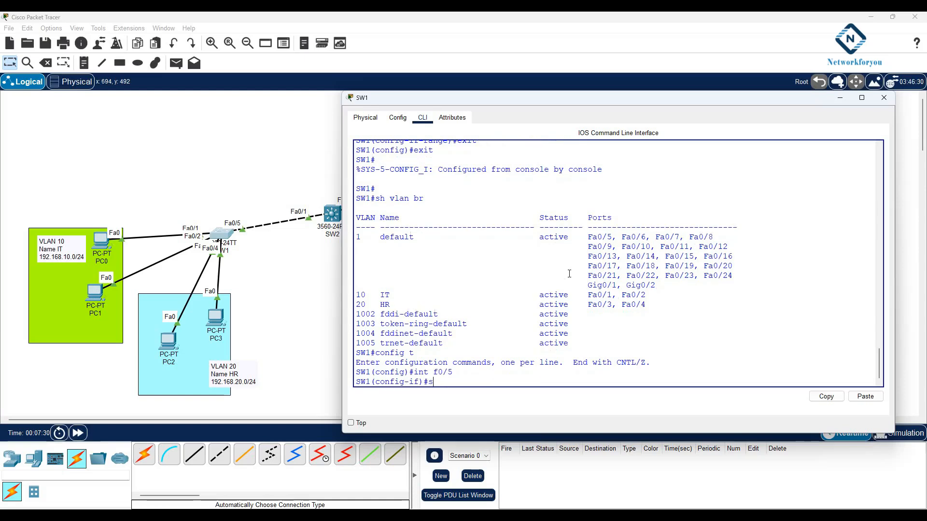
{"action": "key", "text": "Tab"}
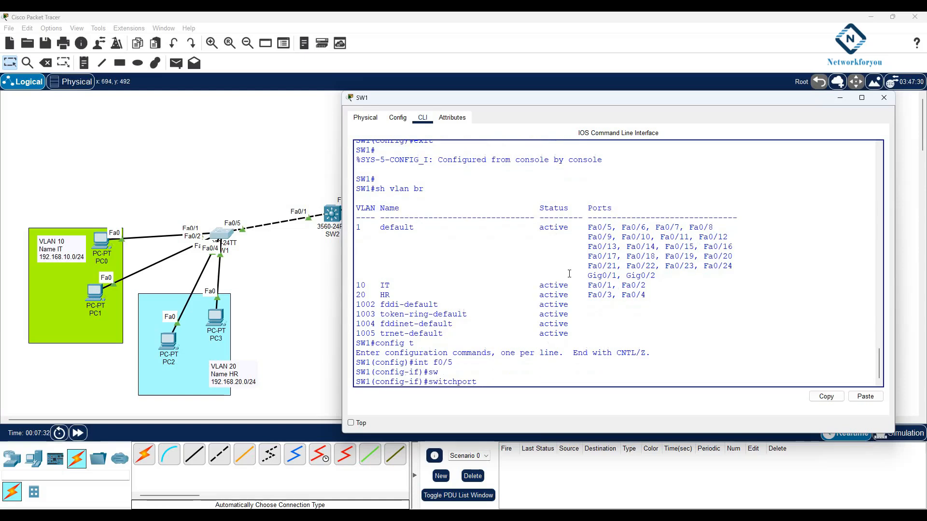
{"action": "type", "text": "mo"}
{"action": "key", "text": "Tab"}
{"action": "type", "text": "tr"}
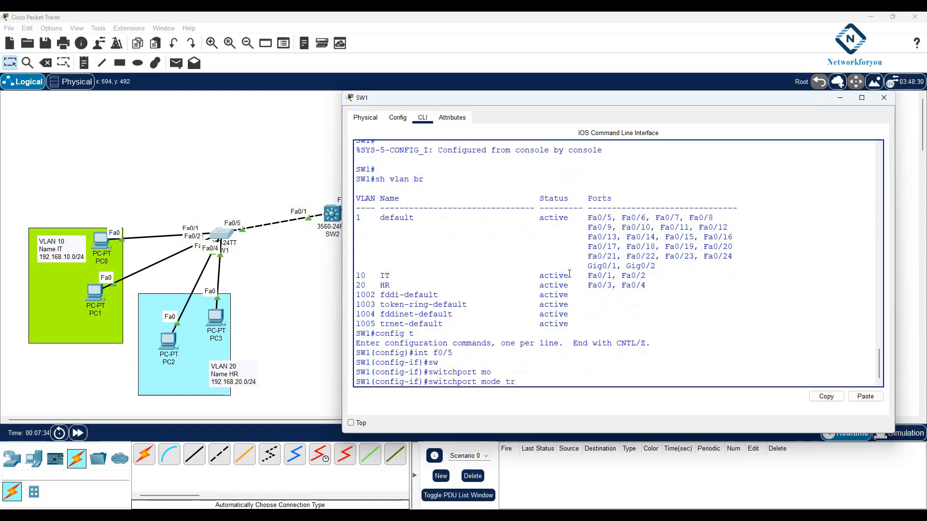
{"action": "key", "text": "Tab"}
{"action": "key", "text": "Return"}
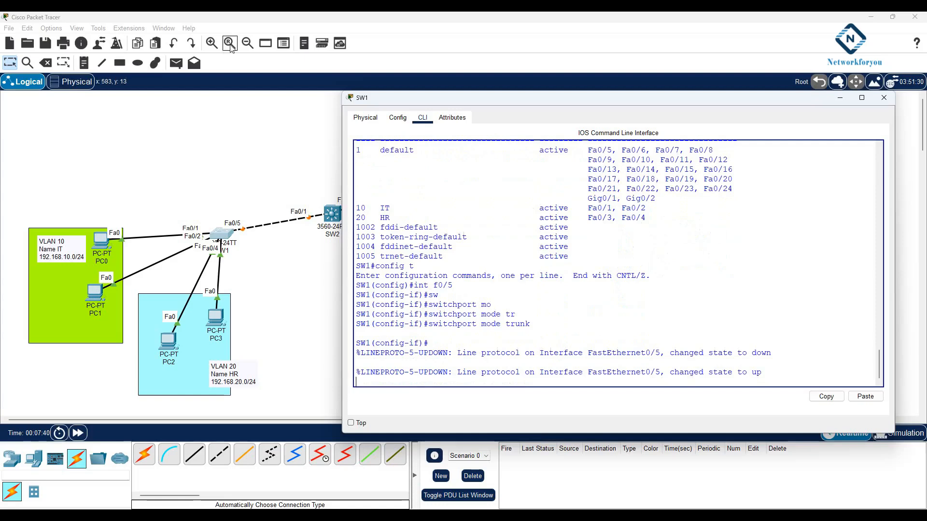
{"action": "left_click_drag", "start_coordinate": [454, 286], "coordinate": [414, 285]}
{"action": "left_click_drag", "start_coordinate": [534, 324], "coordinate": [530, 348]}
{"action": "key", "text": "Return"}
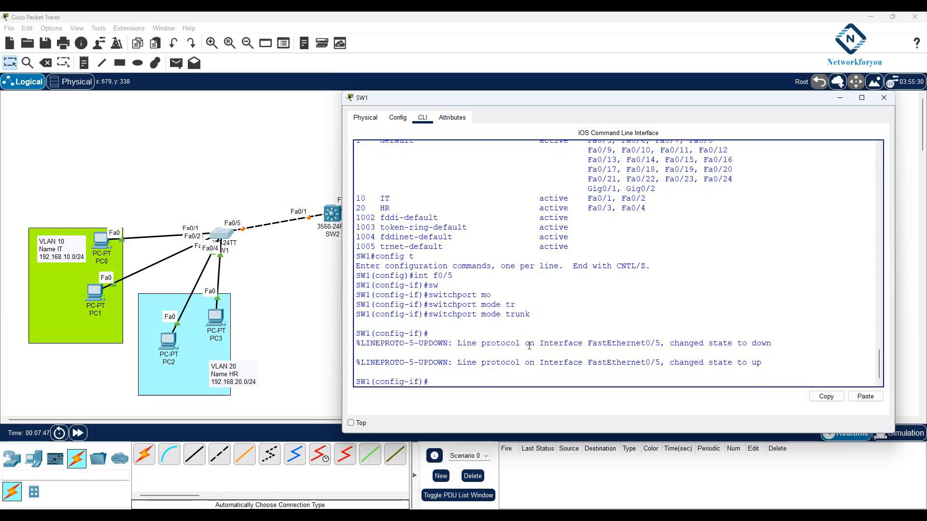
Save SW1's configuration from interface mode with do wr and dismiss the Adobe Acrobat notification.
{"action": "key", "text": "Return"}
{"action": "type", "text": "do wr"}
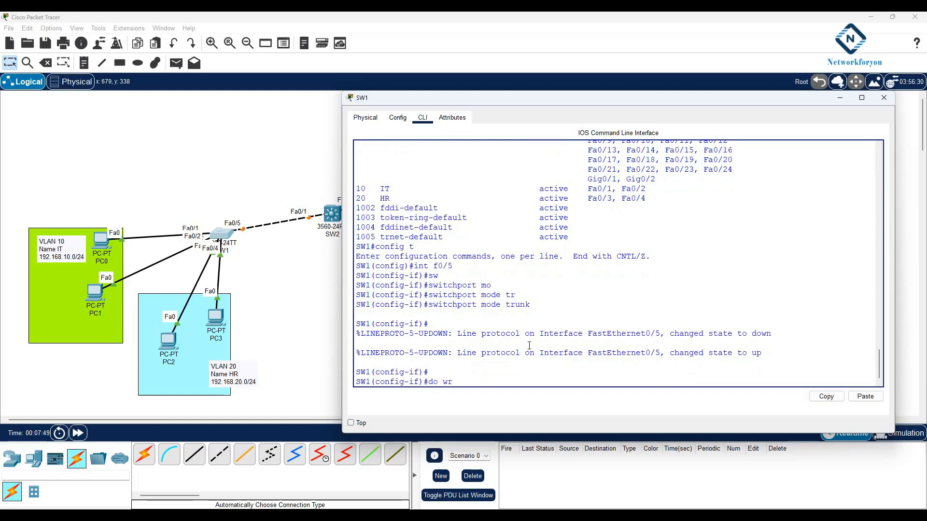
{"action": "key", "text": "Return"}
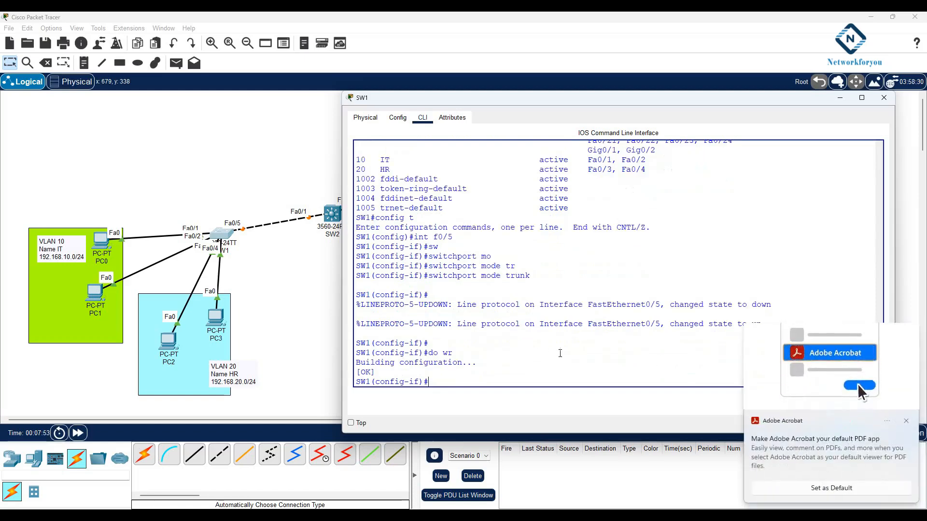
{"action": "left_click", "coordinate": [911, 422]}
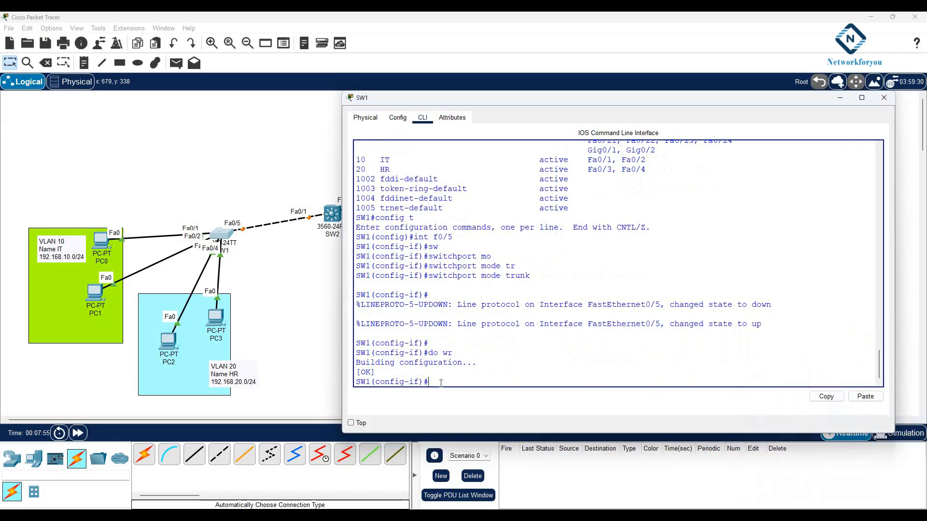
{"action": "left_click_drag", "start_coordinate": [421, 352], "coordinate": [380, 346]}
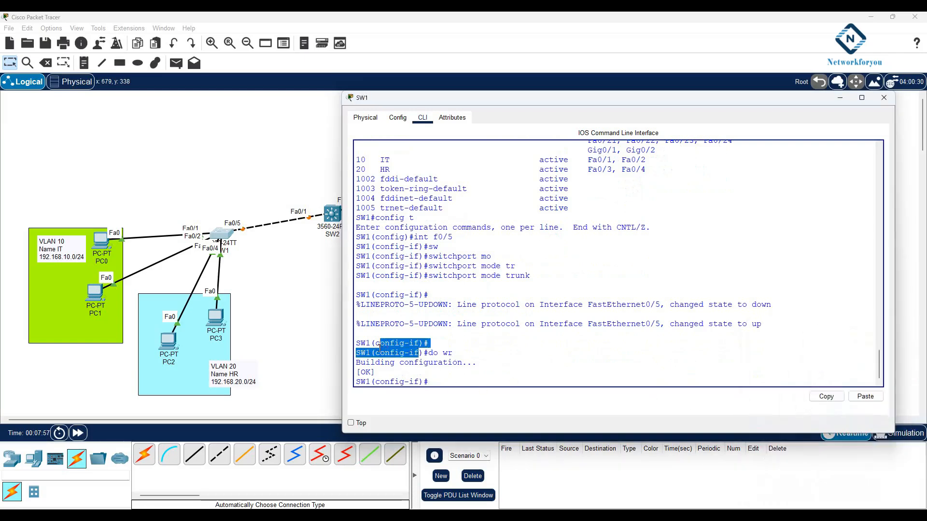
{"action": "left_click", "coordinate": [440, 355]}
{"action": "left_click", "coordinate": [452, 354]}
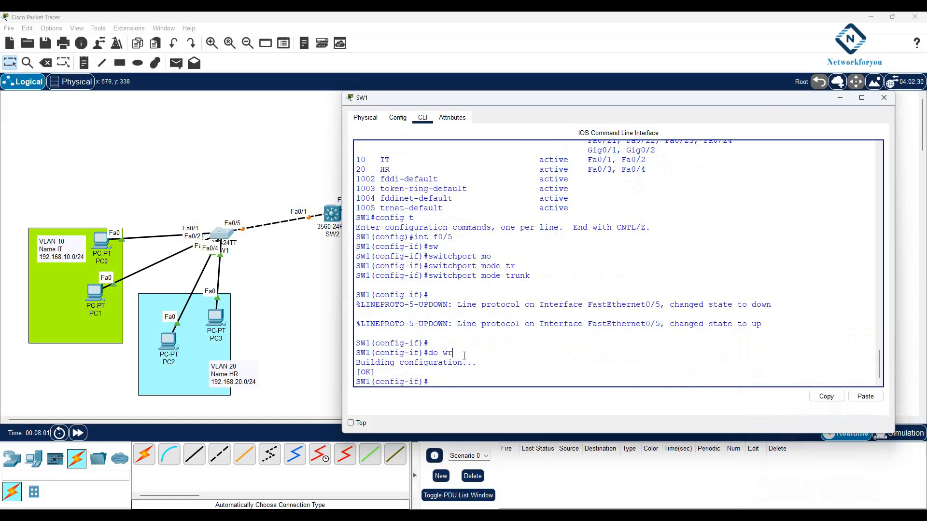
Return SW1 to privileged EXEC mode and save the configuration with wr.
{"action": "key", "text": "ctrl+z"}
{"action": "key", "text": "Return"}
{"action": "key", "text": "Return"}
{"action": "key", "text": "Return"}
{"action": "type", "text": "wr"}
{"action": "key", "text": "Return"}
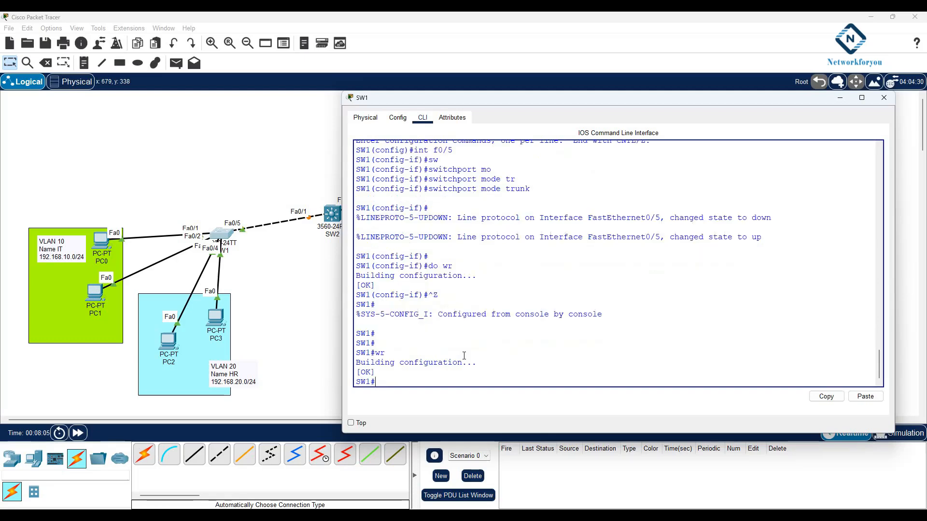
Open the command line of multilayer switch SW2 and decline the initial configuration dialog with no.
{"action": "left_click", "coordinate": [839, 98]}
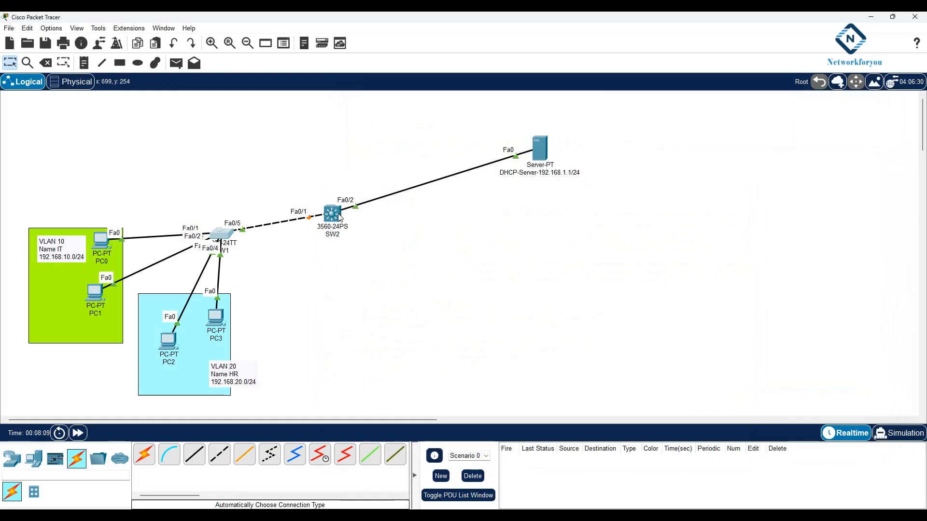
{"action": "left_click", "coordinate": [340, 217]}
{"action": "left_click", "coordinate": [405, 140]}
{"action": "left_click_drag", "start_coordinate": [662, 248], "coordinate": [781, 248]}
{"action": "left_click_drag", "start_coordinate": [520, 124], "coordinate": [638, 110]}
{"action": "key", "text": "Return"}
{"action": "key", "text": "Return"}
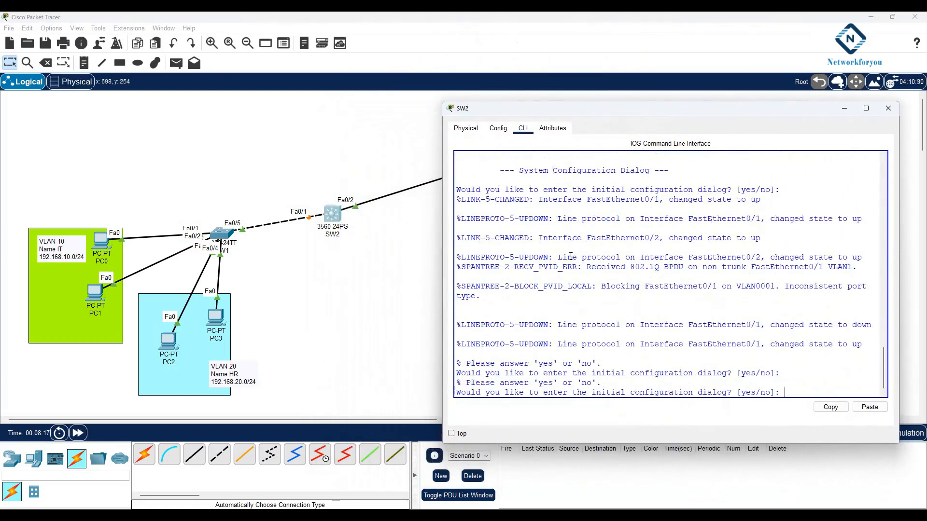
{"action": "type", "text": "no"}
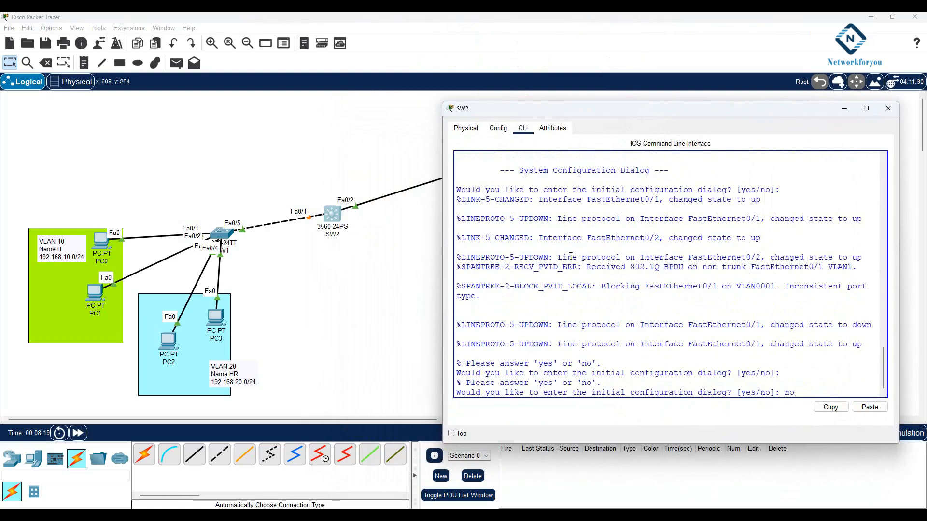
{"action": "key", "text": "Return"}
{"action": "key", "text": "Return"}
{"action": "key", "text": "Return"}
Enter global configuration mode on the multilayer switch and set its hostname to SW2.
{"action": "type", "text": "en"}
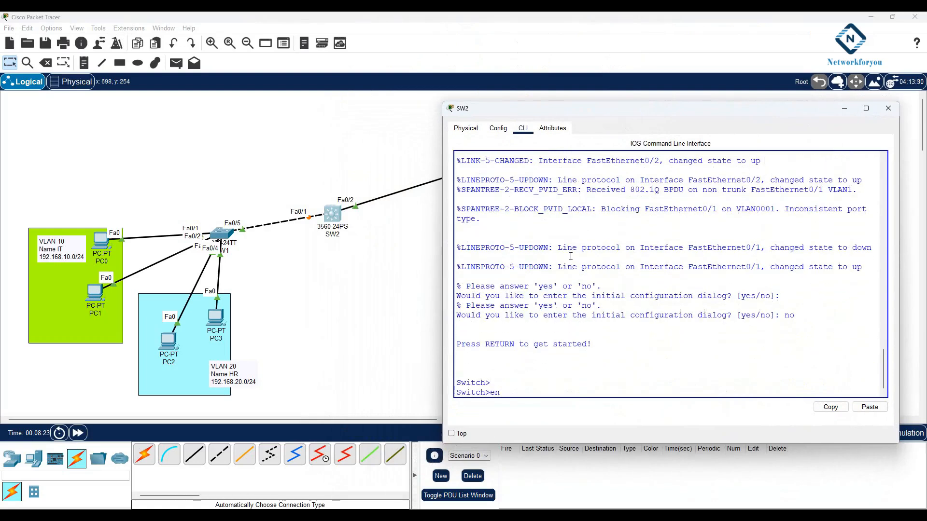
{"action": "key", "text": "Return"}
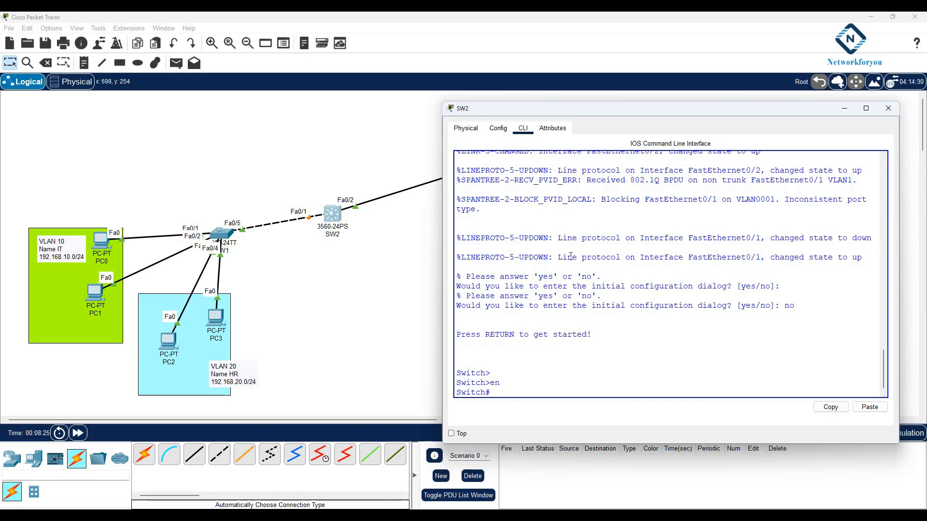
{"action": "type", "text": "config t"}
{"action": "key", "text": "Return"}
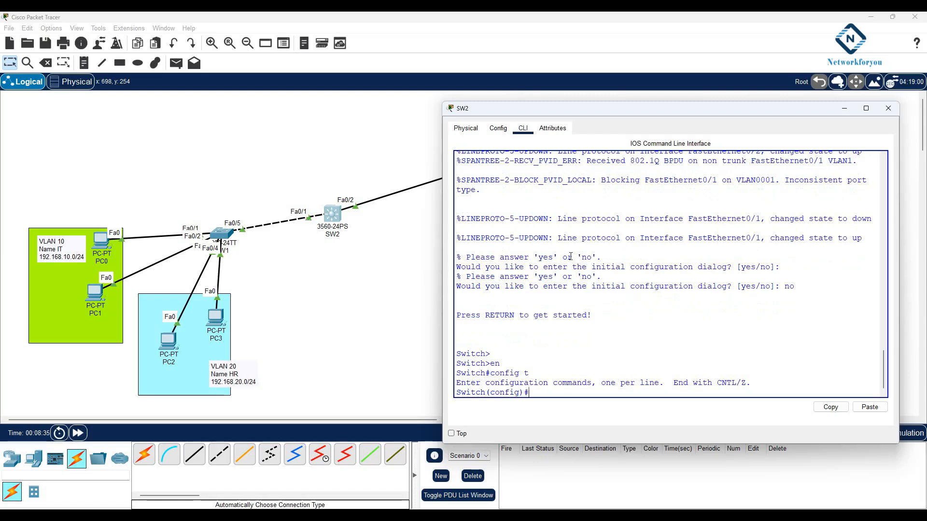
{"action": "type", "text": "host"}
{"action": "key", "text": "Tab"}
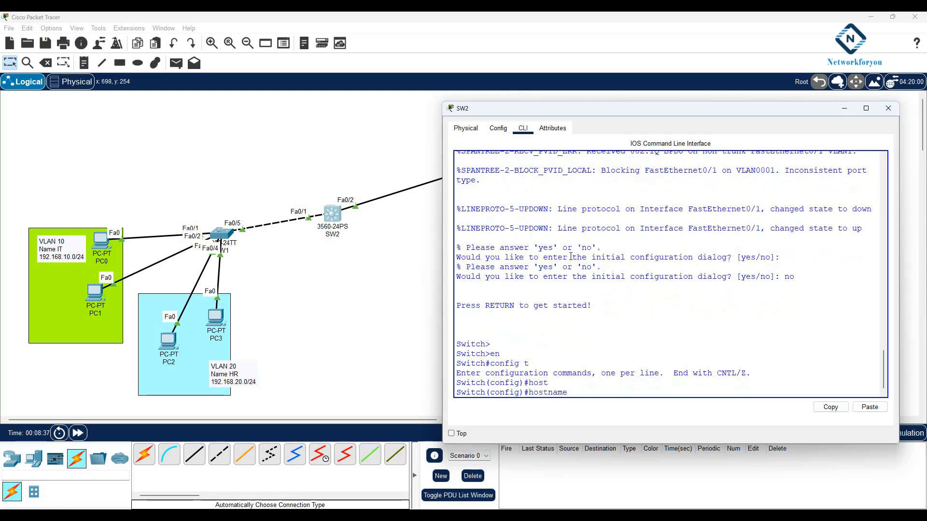
{"action": "type", "text": "SW2"}
{"action": "key", "text": "Return"}
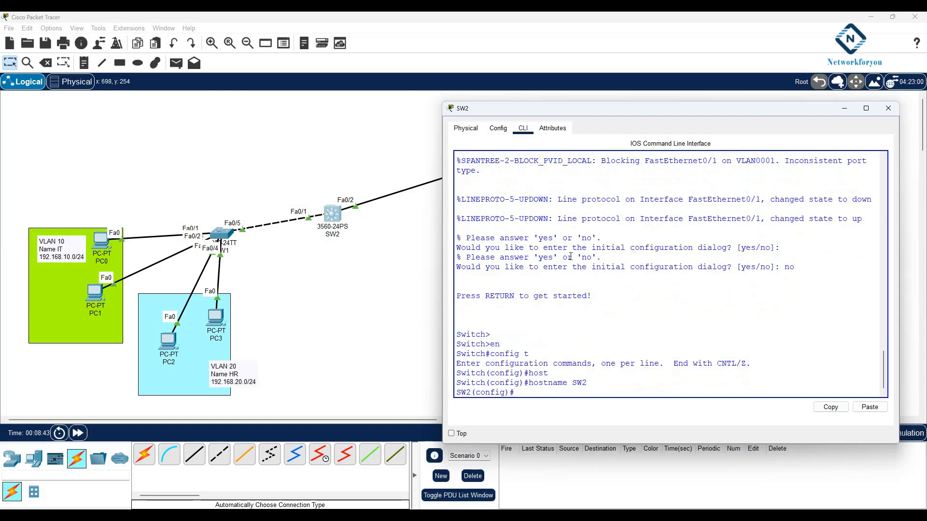
Create VLAN 10 on SW2, name it IT and exit VLAN configuration mode.
{"action": "type", "text": "vlan 10"}
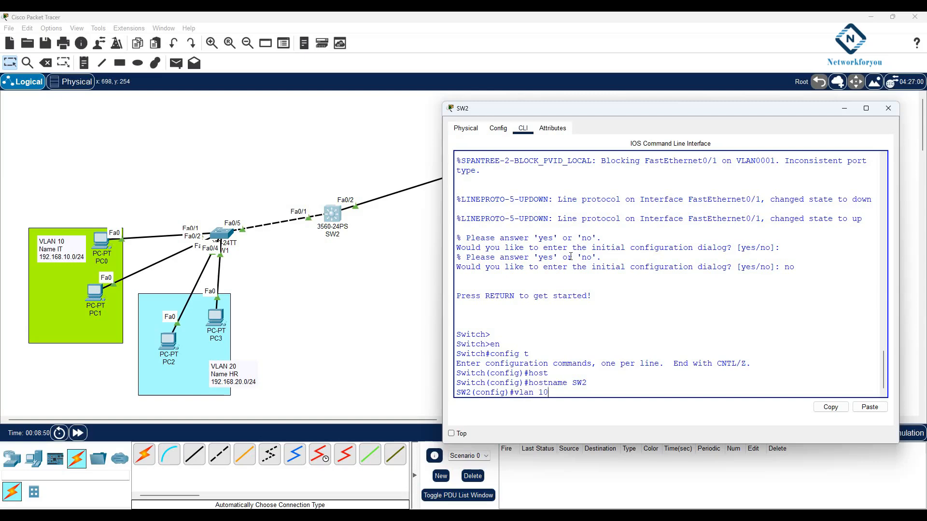
{"action": "key", "text": "Return"}
{"action": "type", "text": "name IT"}
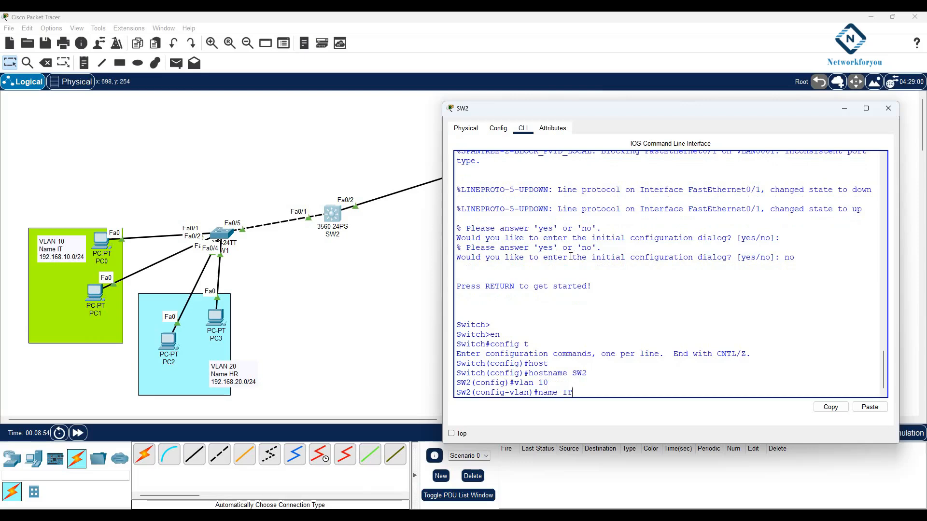
{"action": "key", "text": "Return"}
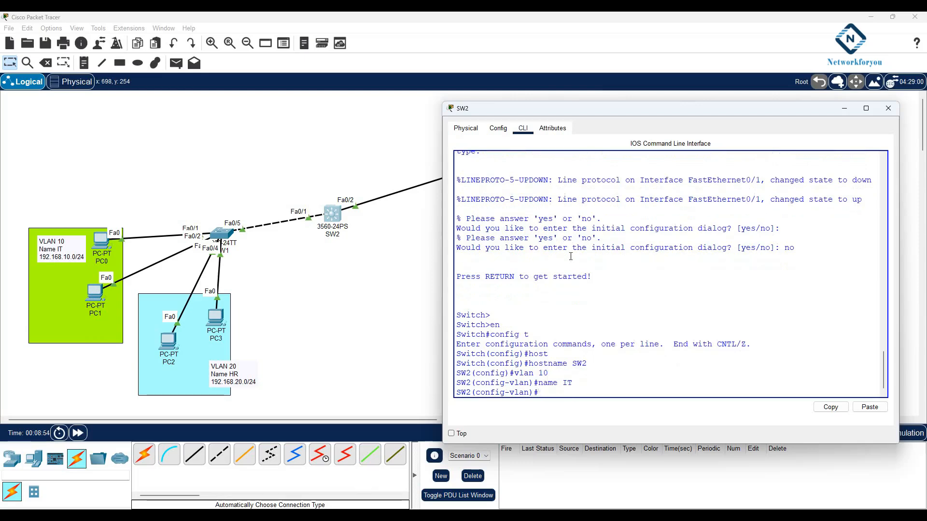
{"action": "type", "text": "exit"}
{"action": "key", "text": "Return"}
Create VLAN 20 on SW2, name it HR and exit VLAN configuration mode.
{"action": "type", "text": "vlan 20"}
{"action": "key", "text": "Return"}
{"action": "type", "text": "name"}
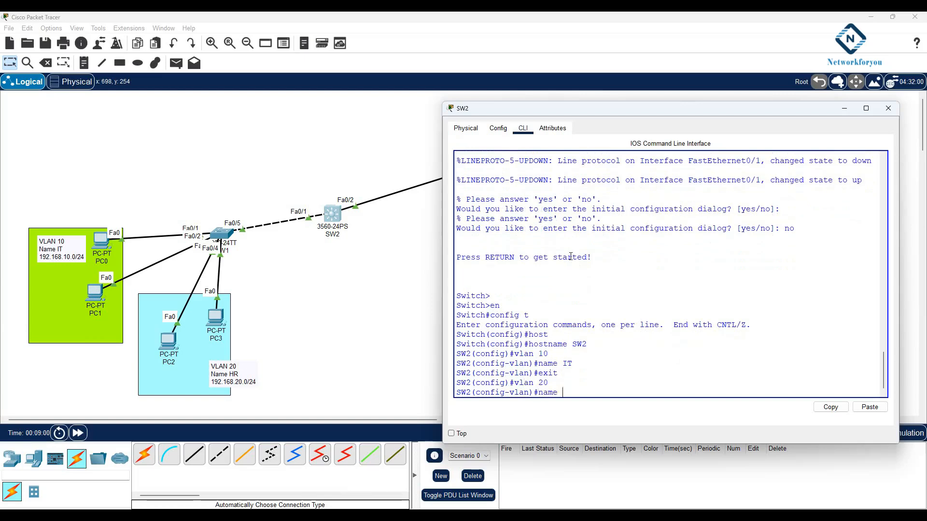
{"action": "type", "text": " HR"}
{"action": "key", "text": "Return"}
{"action": "key", "text": "Return"}
{"action": "type", "text": "exit"}
{"action": "key", "text": "Return"}
{"action": "key", "text": "Return"}
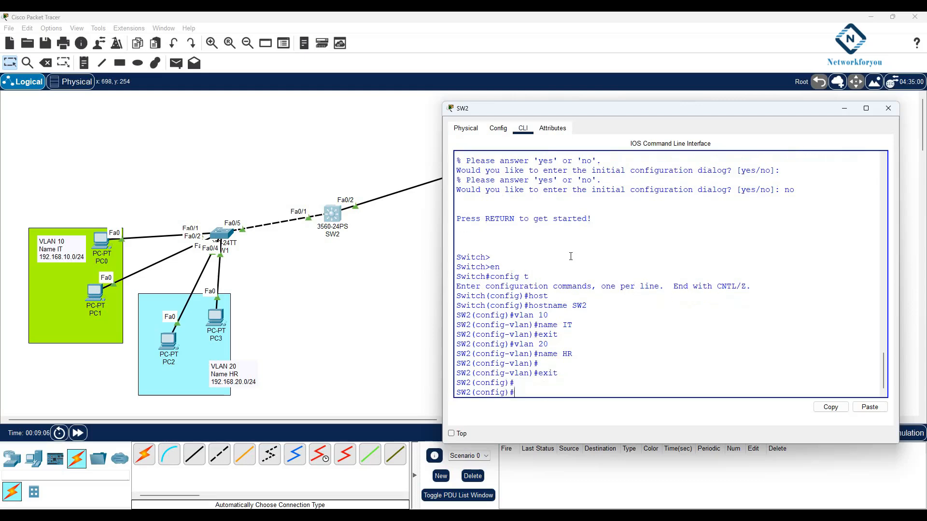
Enter interface range configuration for ports f0/1-2 on SW2.
{"action": "left_click", "coordinate": [340, 137]}
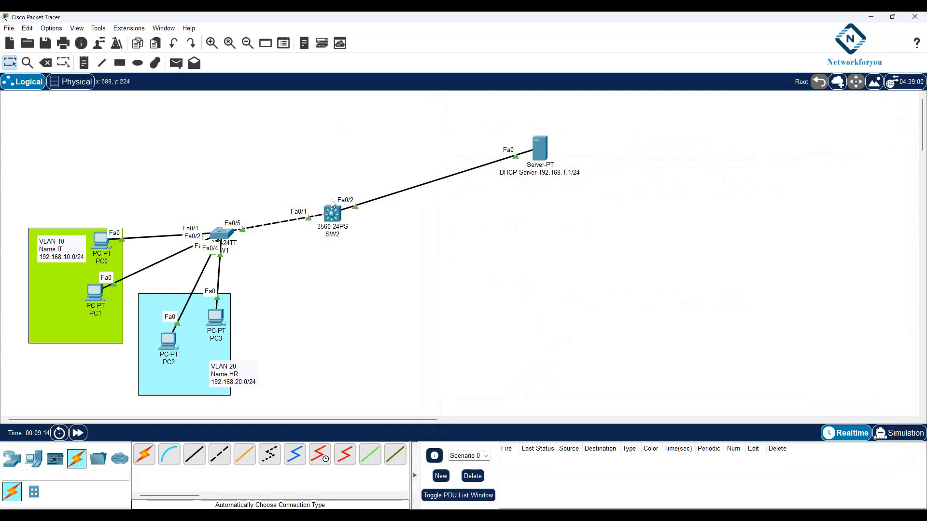
{"action": "left_click", "coordinate": [338, 220]}
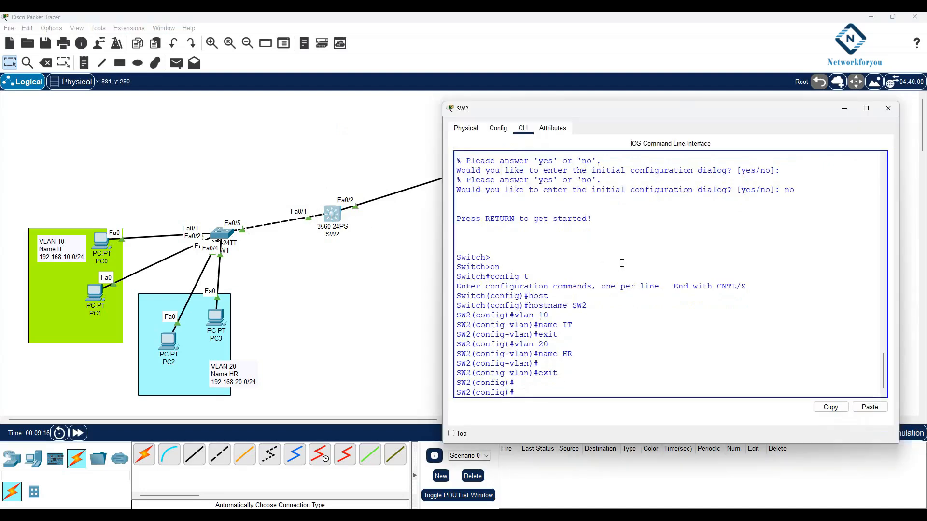
{"action": "type", "text": "int r"}
{"action": "key", "text": "Tab"}
{"action": "type", "text": "f0/1-2"}
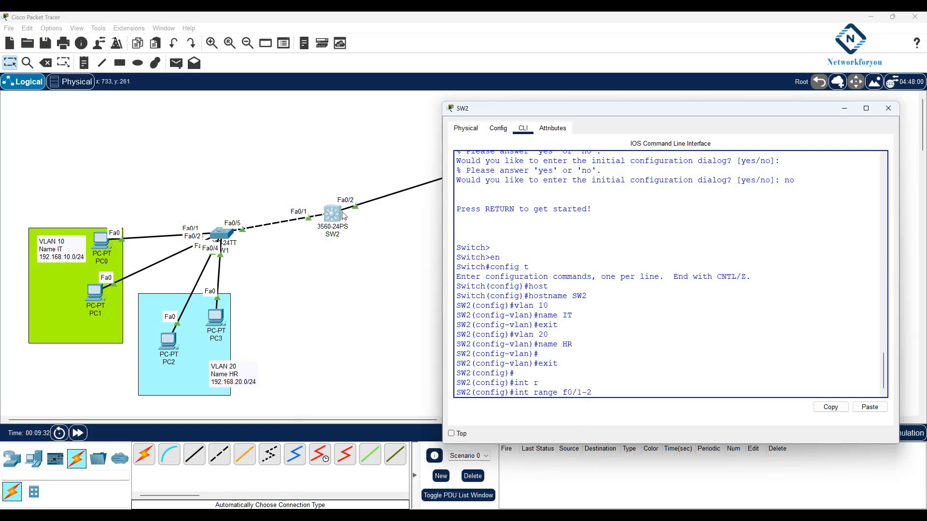
{"action": "left_click", "coordinate": [588, 392]}
{"action": "type", "text": "-2"}
{"action": "left_click", "coordinate": [593, 395]}
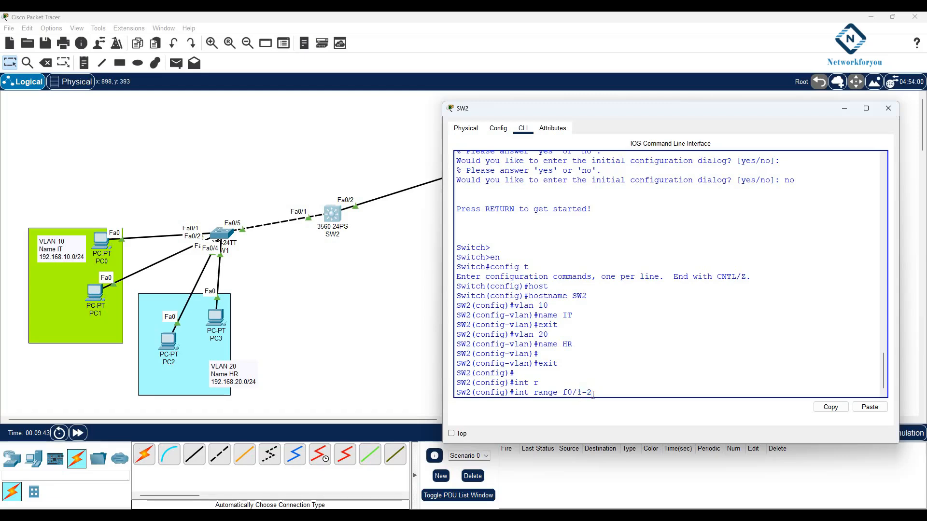
{"action": "left_click_drag", "start_coordinate": [612, 392], "coordinate": [562, 396]}
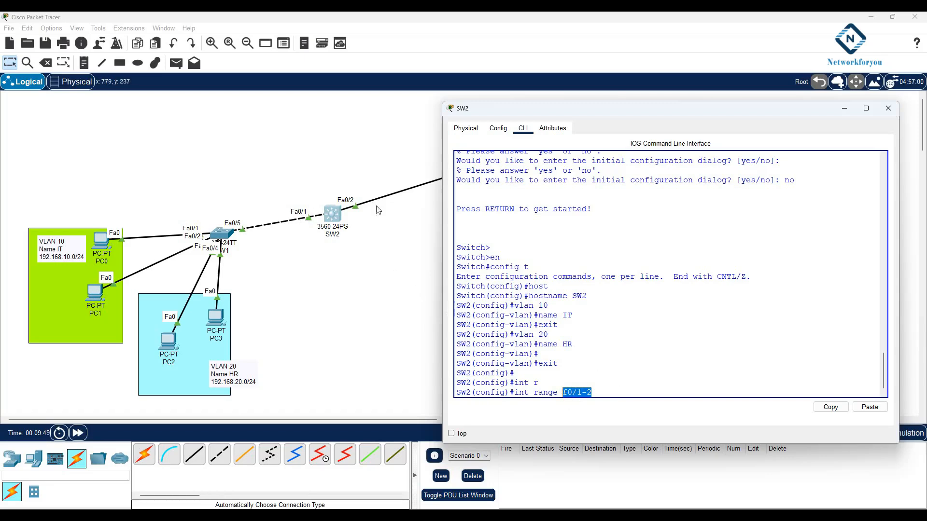
{"action": "left_click", "coordinate": [648, 387]}
{"action": "key", "text": "Return"}
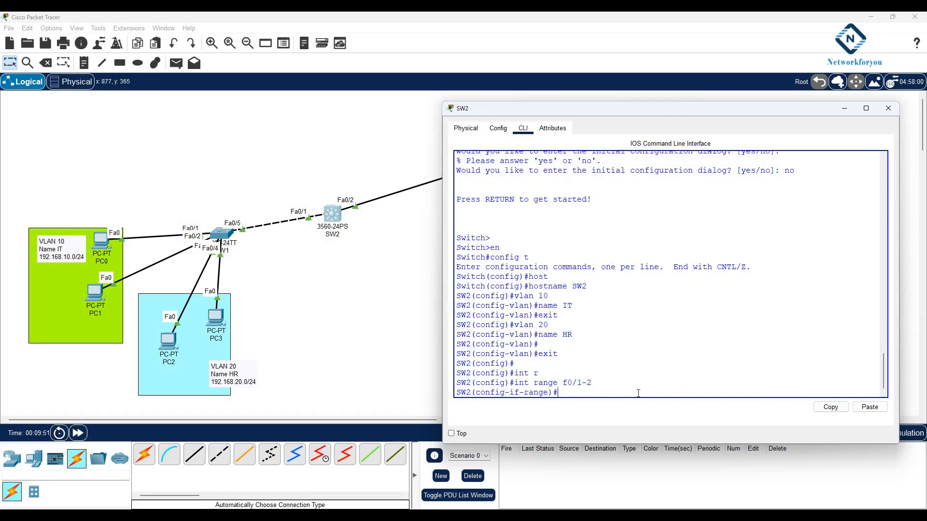
Set the trunk encapsulation of SW2's interface range f0/1-2 to dot1q.
{"action": "type", "text": "sw"}
{"action": "key", "text": "Tab"}
{"action": "type", "text": "tr"}
{"action": "key", "text": "Tab"}
{"action": "type", "text": "en"}
{"action": "key", "text": "Tab"}
{"action": "type", "text": "do"}
{"action": "key", "text": "Tab"}
{"action": "key", "text": "Return"}
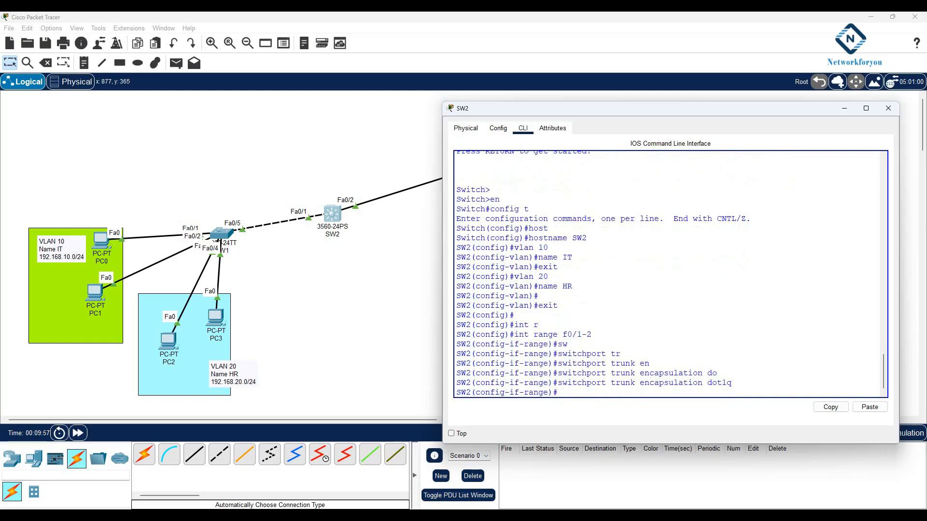
{"action": "left_click_drag", "start_coordinate": [737, 383], "coordinate": [560, 383]}
{"action": "left_click", "coordinate": [751, 330]}
Set the switchport mode of SW2's interface range f0/1-2 to trunk.
{"action": "type", "text": "sw"}
{"action": "key", "text": "Tab"}
{"action": "type", "text": "mo"}
{"action": "key", "text": "Tab"}
{"action": "type", "text": "tr"}
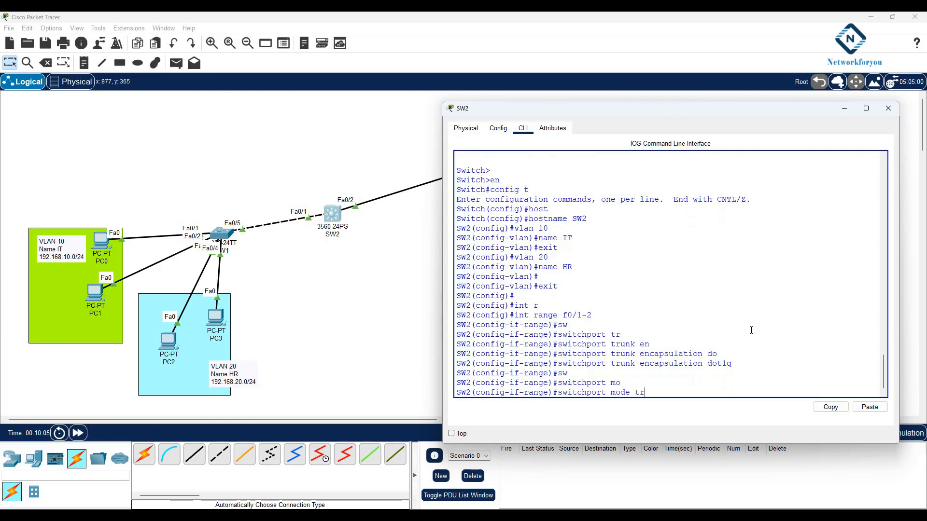
{"action": "key", "text": "Tab"}
{"action": "key", "text": "Return"}
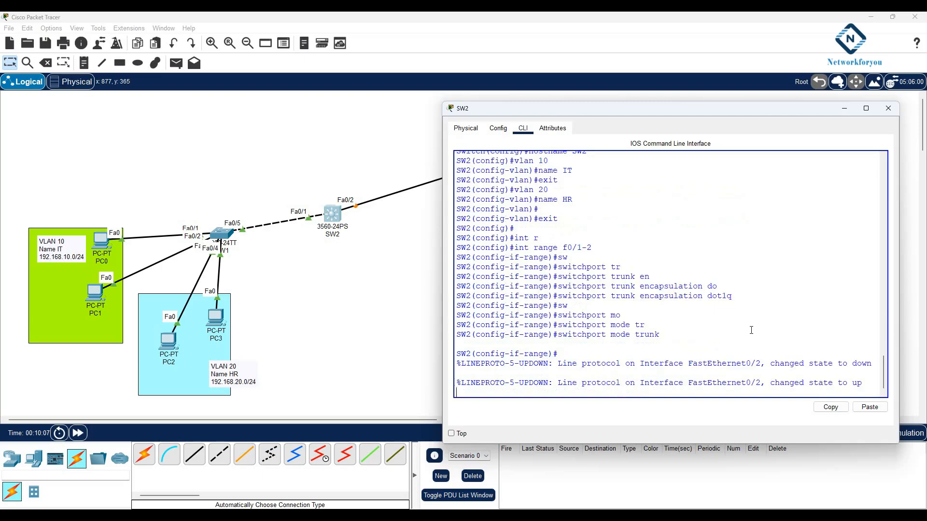
Review the trunk encapsulation and mode commands, and exit interface range configuration to global configuration mode on SW2.
{"action": "left_click_drag", "start_coordinate": [736, 296], "coordinate": [558, 297]}
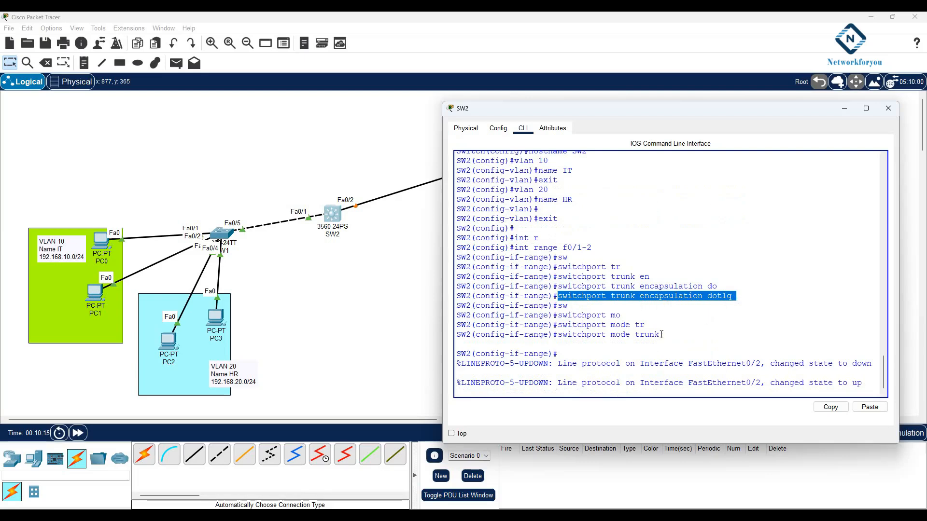
{"action": "left_click", "coordinate": [602, 341]}
{"action": "left_click_drag", "start_coordinate": [665, 334], "coordinate": [558, 335]}
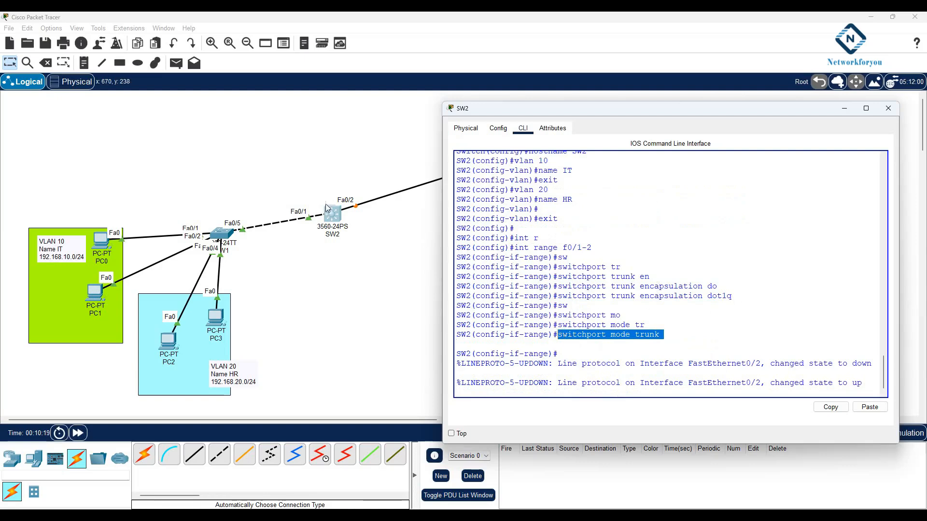
{"action": "left_click", "coordinate": [603, 294]}
{"action": "key", "text": "Return"}
{"action": "key", "text": "Return"}
{"action": "key", "text": "Return"}
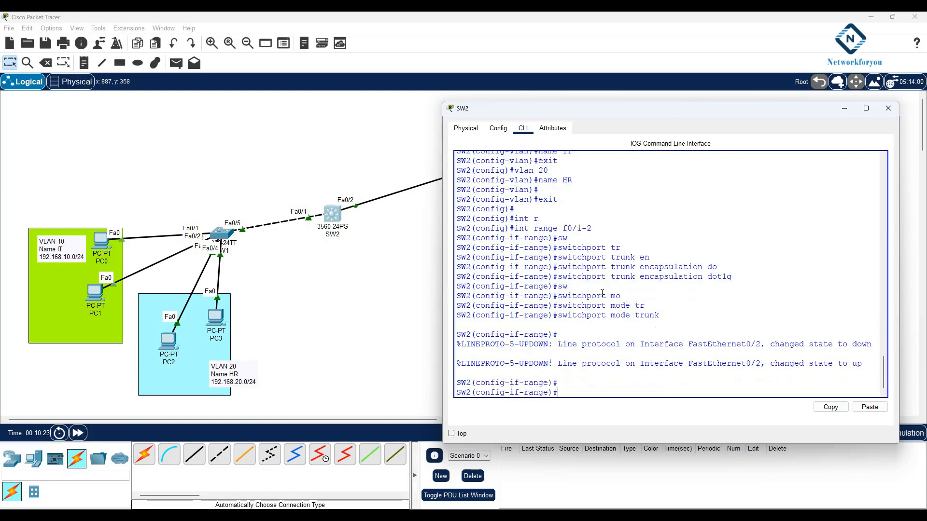
{"action": "type", "text": "exit"}
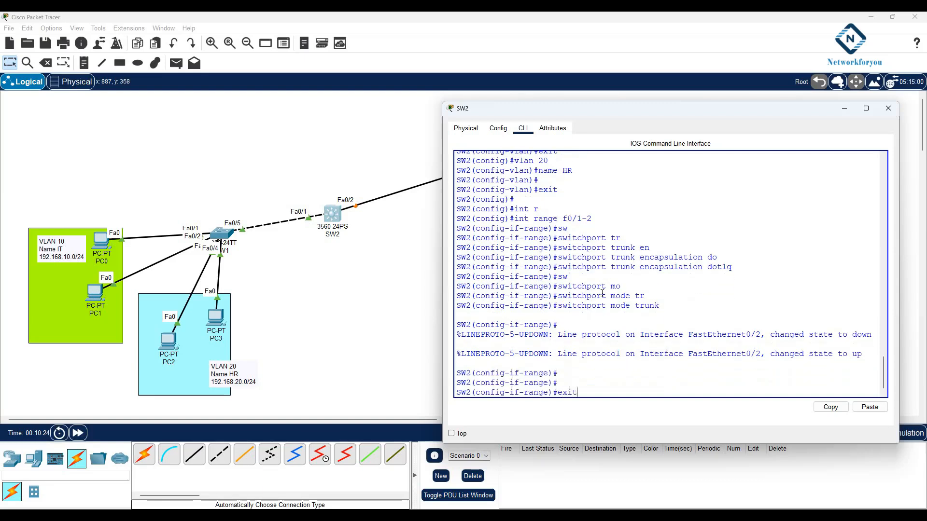
{"action": "key", "text": "Return"}
{"action": "key", "text": "Return"}
{"action": "key", "text": "Return"}
Assign IP address 192.168.1.1 with mask 255.255.255.0 to interface VLAN 1 on SW2 and enable it with no shutdown.
{"action": "type", "text": "int vlan 1"}
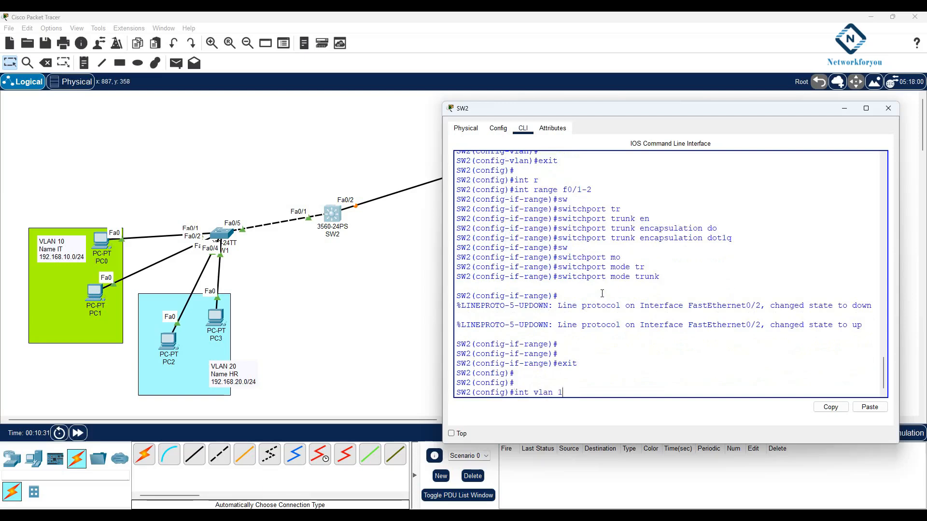
{"action": "key", "text": "Return"}
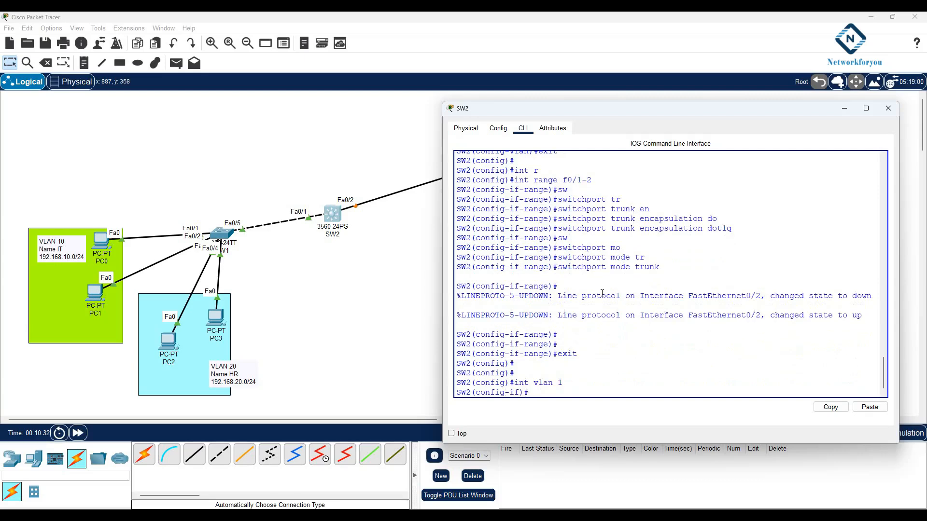
{"action": "type", "text": "ip add 192.168.1.1 255.255.255.0"}
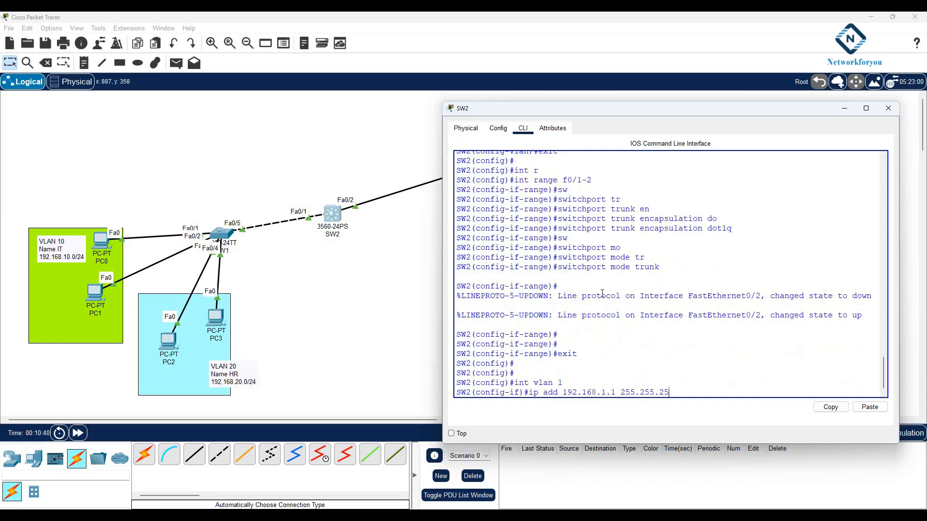
{"action": "key", "text": "Return"}
{"action": "type", "text": "no sh"}
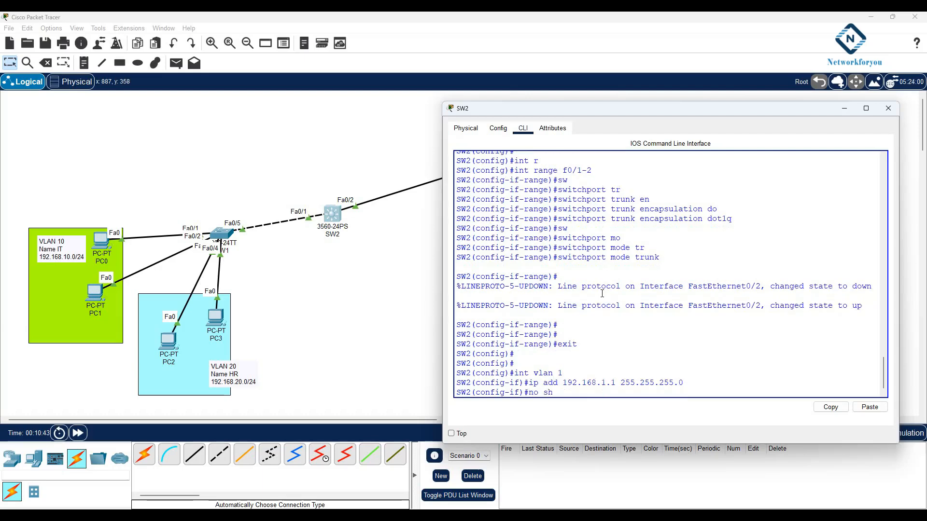
{"action": "key", "text": "Return"}
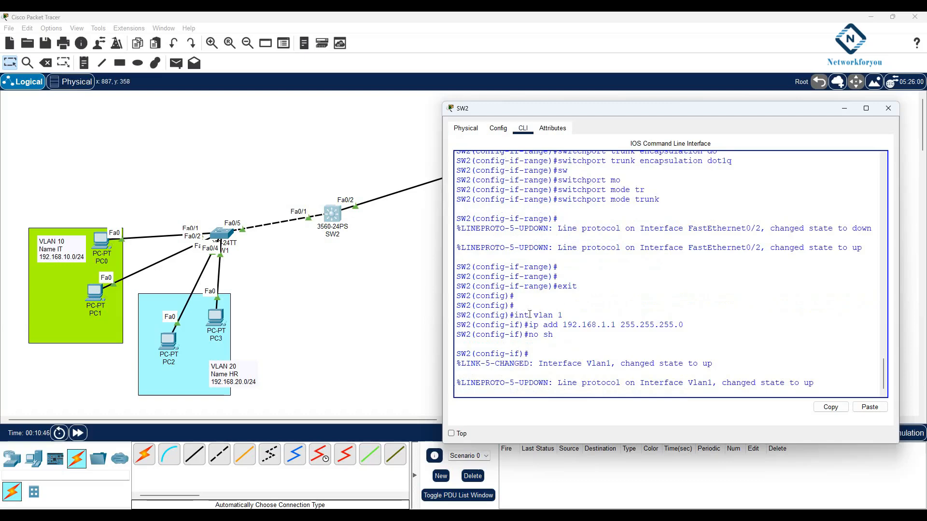
Review the VLAN 1 interface commands and exit its interface configuration mode.
{"action": "left_click_drag", "start_coordinate": [565, 314], "coordinate": [534, 316]}
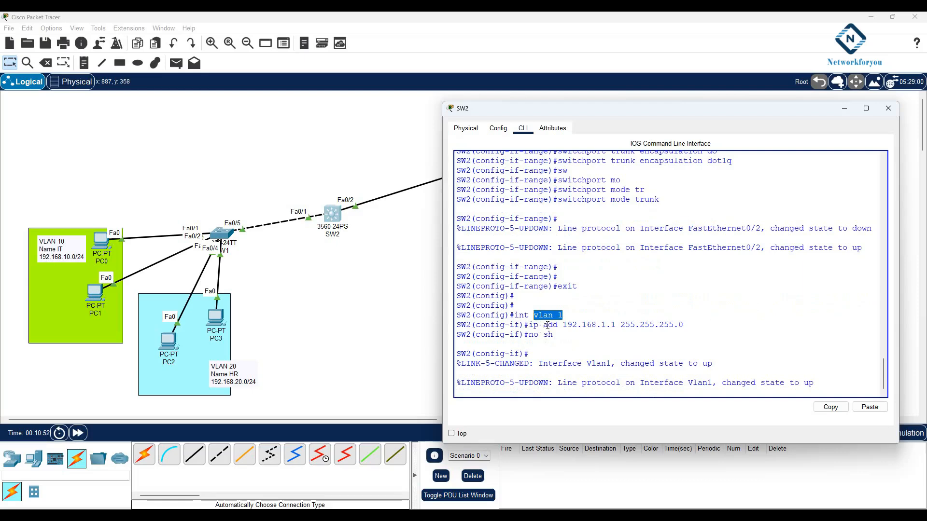
{"action": "left_click", "coordinate": [548, 317]}
{"action": "left_click_drag", "start_coordinate": [515, 315], "coordinate": [563, 315]}
{"action": "left_click_drag", "start_coordinate": [685, 326], "coordinate": [519, 317]}
{"action": "left_click", "coordinate": [623, 358]}
{"action": "key", "text": "Return"}
{"action": "key", "text": "Return"}
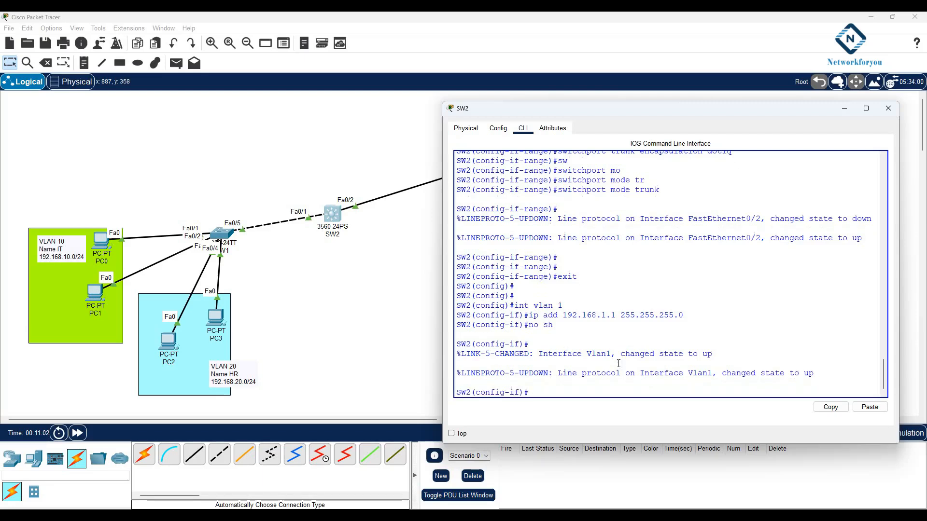
{"action": "type", "text": "exit"}
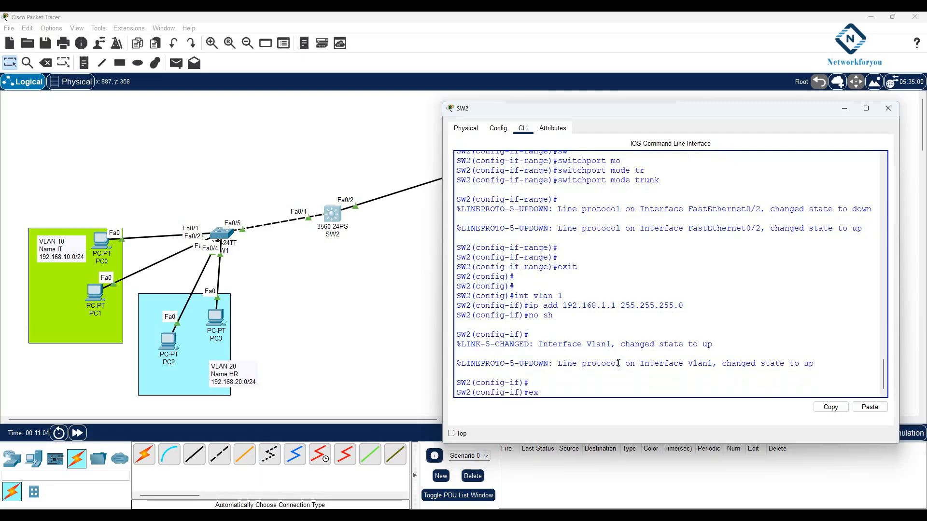
{"action": "key", "text": "Return"}
Enter interface configuration mode for VLAN 10 on SW2.
{"action": "type", "text": "int vlan"}
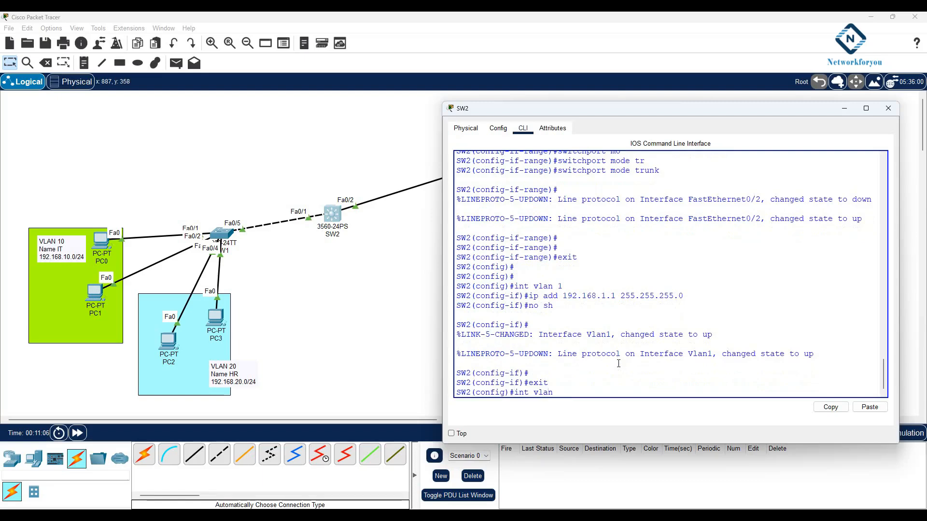
{"action": "type", "text": " 10"}
{"action": "key", "text": "Return"}
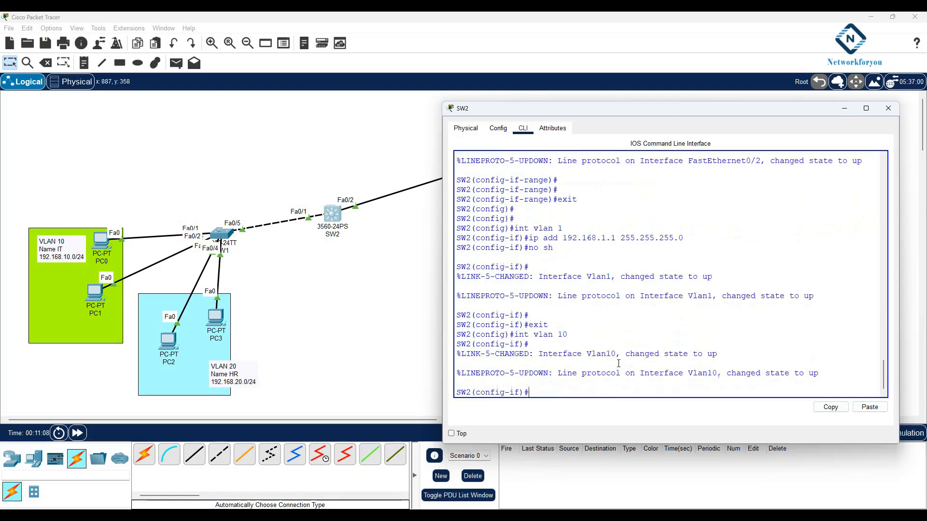
{"action": "key", "text": "Return"}
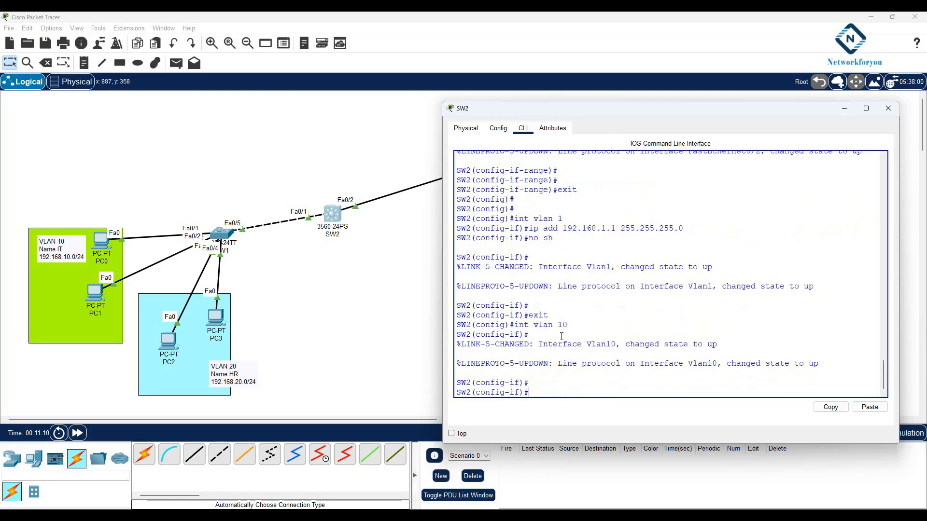
{"action": "left_click_drag", "start_coordinate": [569, 325], "coordinate": [515, 327]}
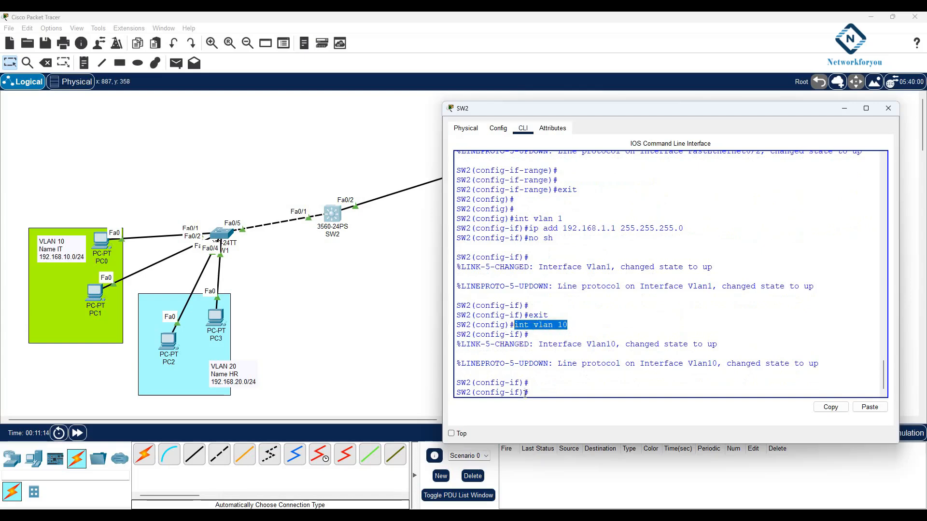
{"action": "left_click_drag", "start_coordinate": [520, 393], "coordinate": [506, 393]}
{"action": "left_click", "coordinate": [548, 392]}
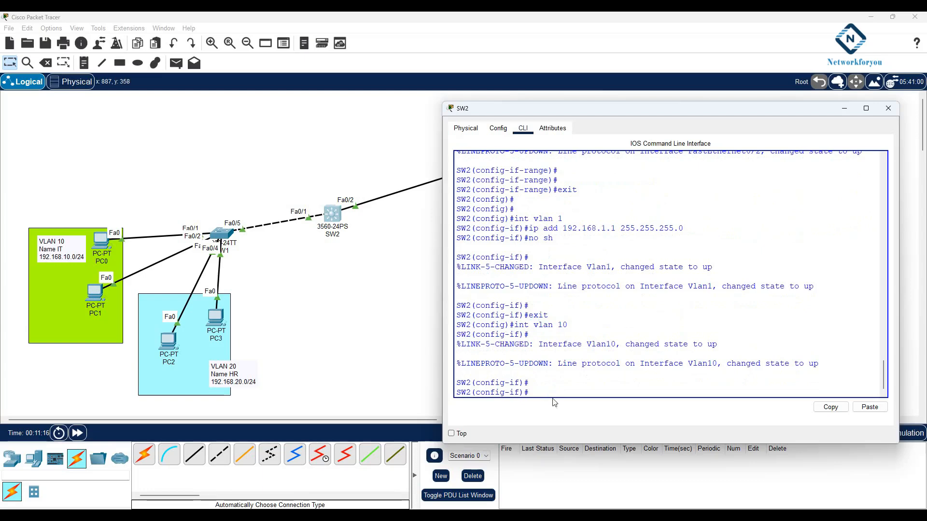
Assign IP address 192.168.10.1 with mask 255.255.255.0 to interface VLAN 10, enable it and exit interface configuration.
{"action": "type", "text": "ip add 192.168.10.1 255.255.255.0"}
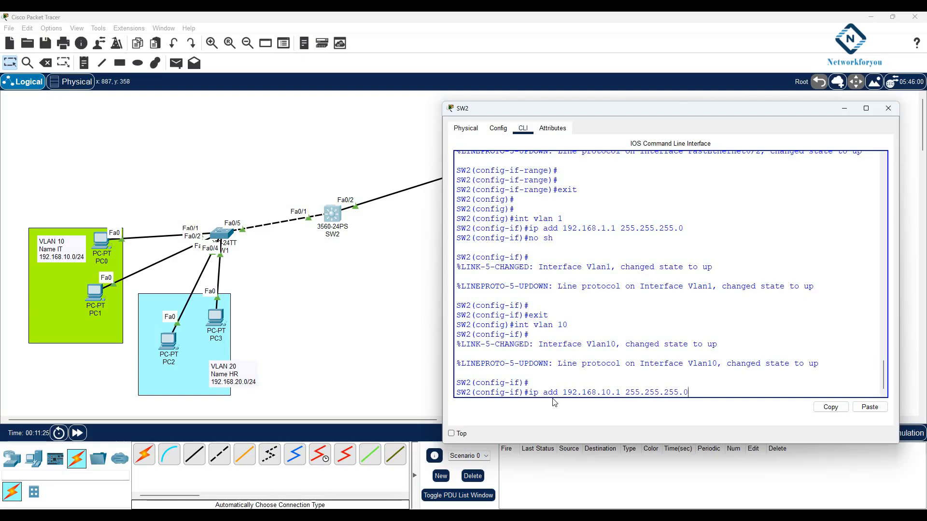
{"action": "key", "text": "Return"}
{"action": "type", "text": "no sh"}
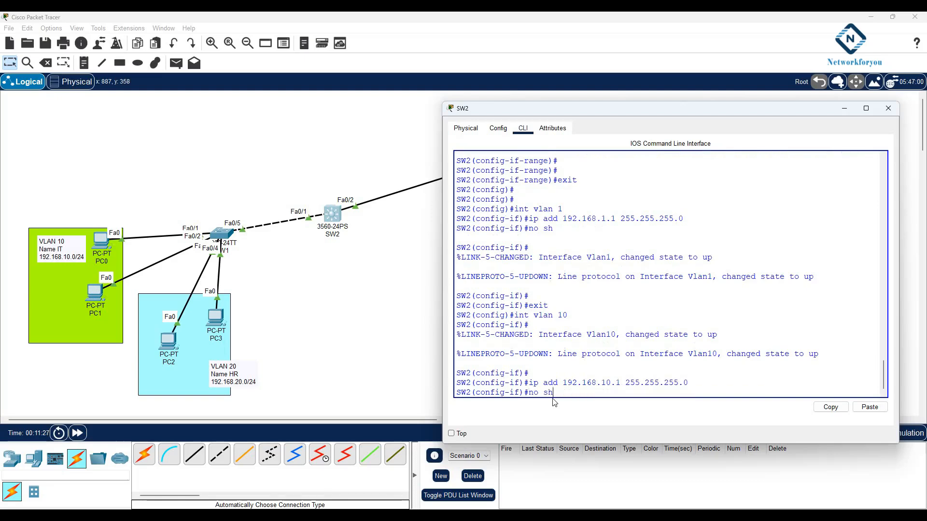
{"action": "key", "text": "Return"}
{"action": "type", "text": "exit"}
{"action": "key", "text": "Return"}
{"action": "key", "text": "Return"}
{"action": "key", "text": "Return"}
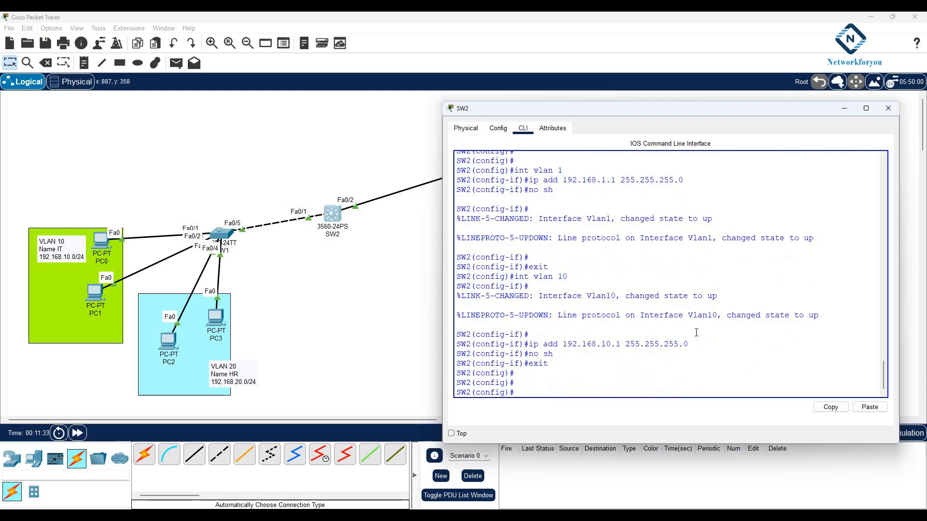
Enter interface VLAN 20 on SW2 and assign it IP address 192.168.20.1 with mask 255.255.255.0.
{"action": "type", "text": "int vlan 20"}
{"action": "key", "text": "Return"}
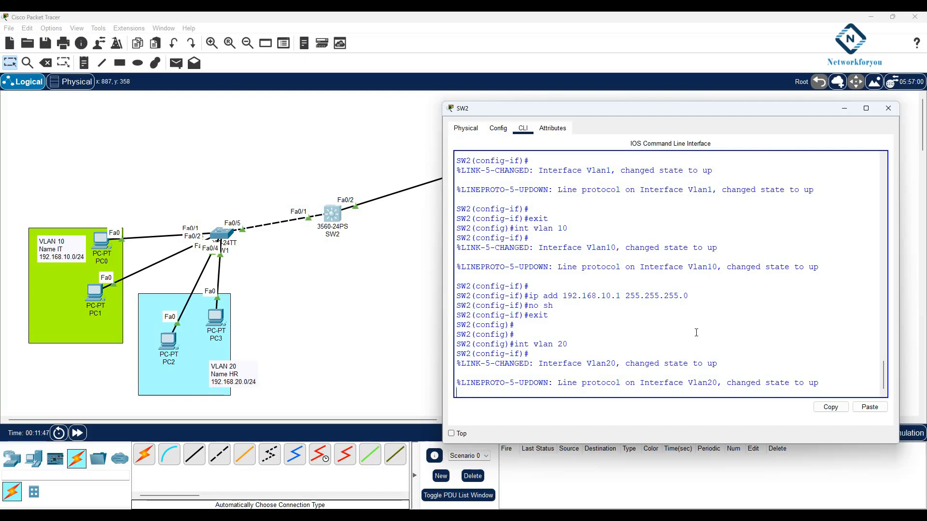
{"action": "key", "text": "Return"}
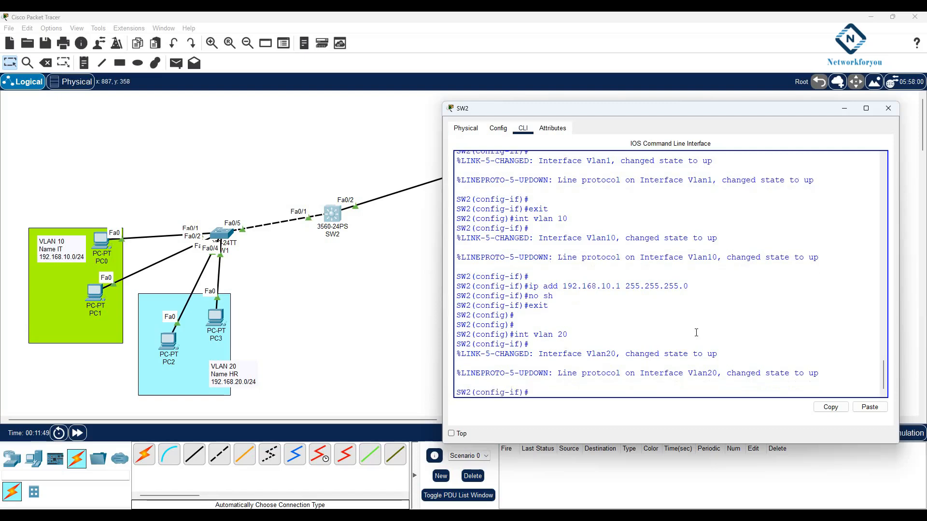
{"action": "type", "text": "i"}
{"action": "type", "text": "p add 192.168.20.1 255.255.255.0"}
{"action": "key", "text": "Return"}
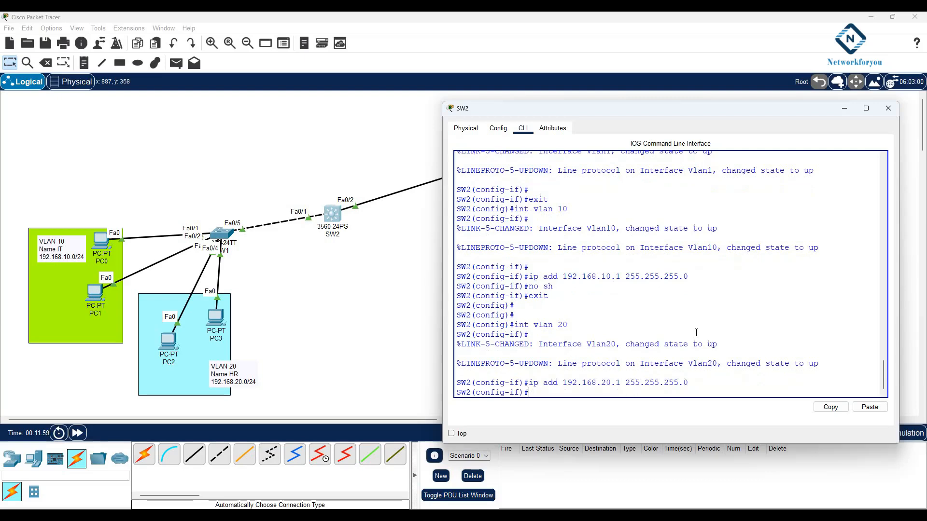
Enable interface VLAN 20 with no shutdown and exit to global configuration mode.
{"action": "type", "text": "no sh"}
{"action": "key", "text": "Return"}
{"action": "key", "text": "Return"}
{"action": "key", "text": "Return"}
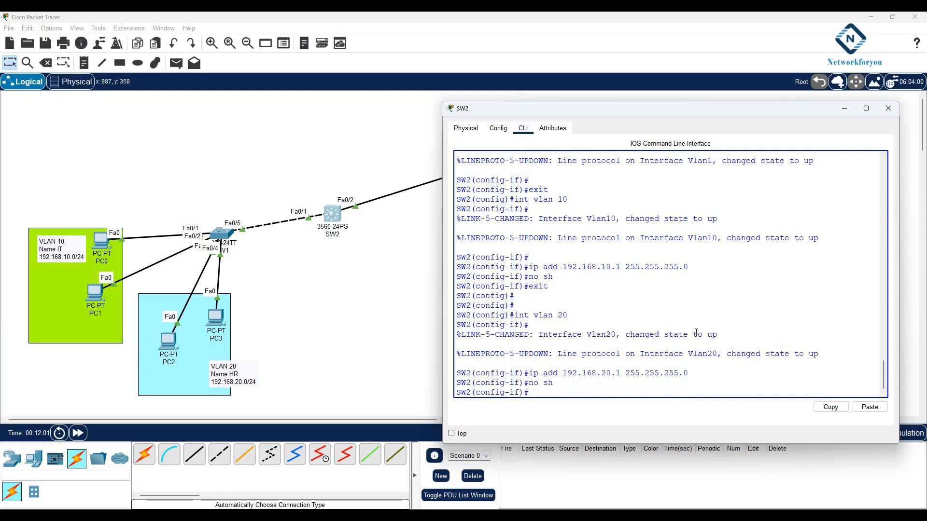
{"action": "type", "text": "exit"}
{"action": "key", "text": "Return"}
{"action": "key", "text": "Return"}
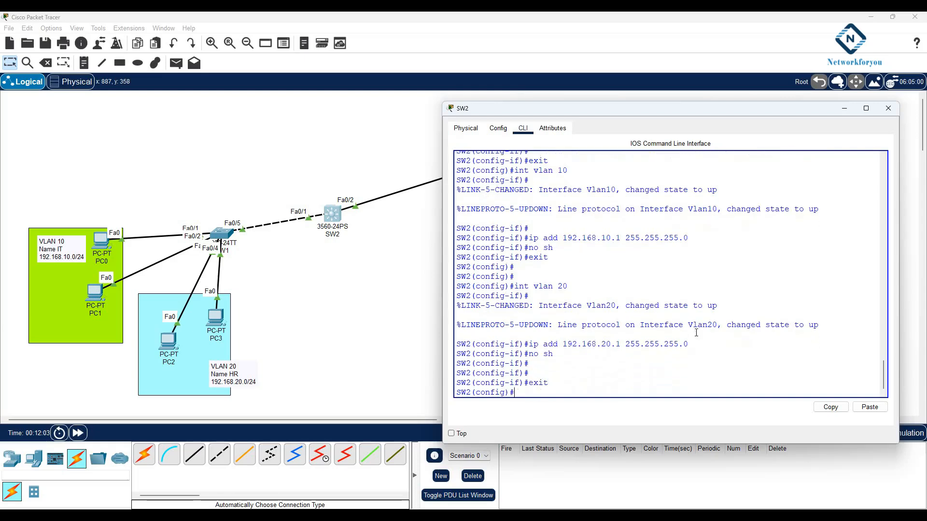
Enable IP routing on SW2, exit to privileged mode and save the configuration with wr.
{"action": "type", "text": "ip routing"}
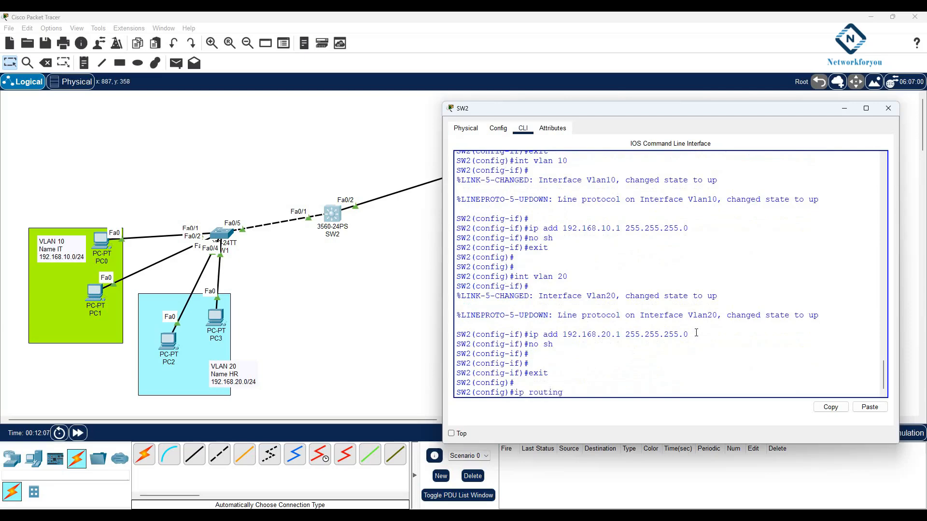
{"action": "key", "text": "Return"}
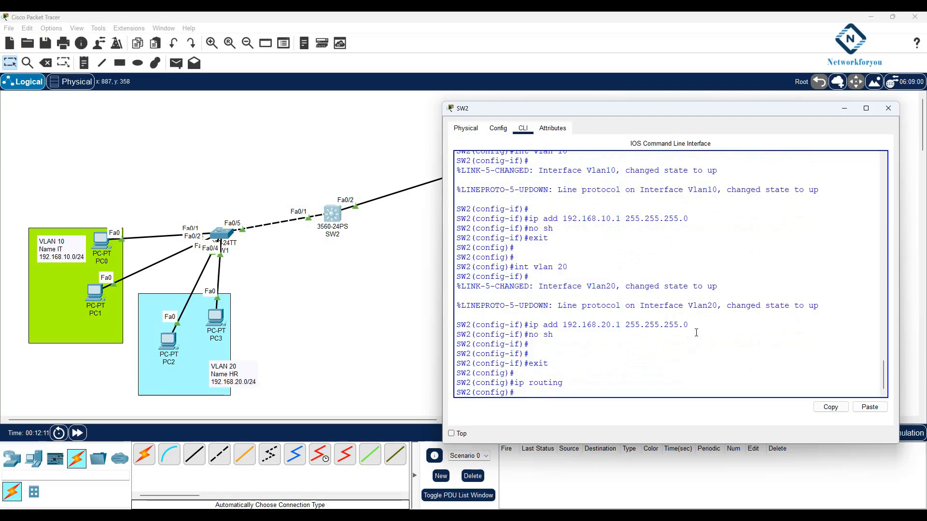
{"action": "type", "text": "exit"}
{"action": "key", "text": "Return"}
{"action": "key", "text": "Return"}
{"action": "type", "text": "wr"}
{"action": "key", "text": "Return"}
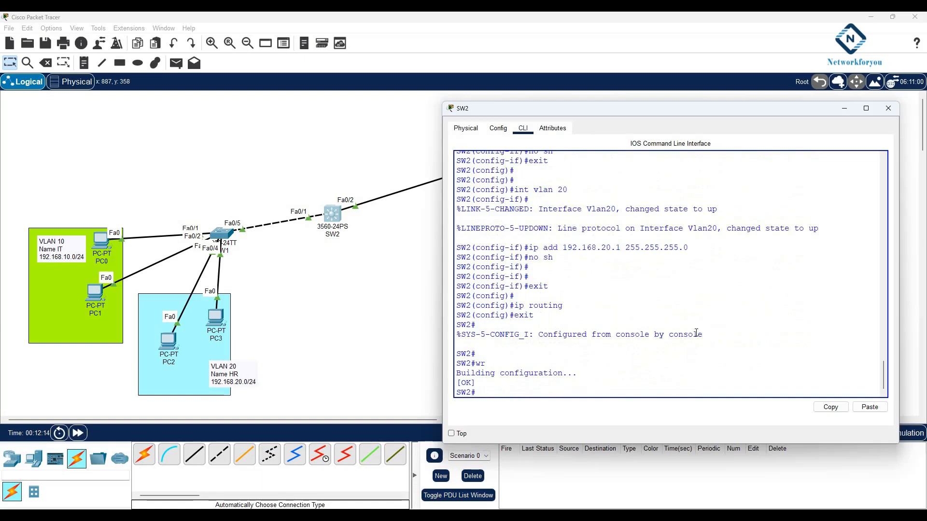
Display the VLAN summary on SW2 with sh vlan br and examine the entries for VLANs 10 and 20.
{"action": "type", "text": "sh vlan br"}
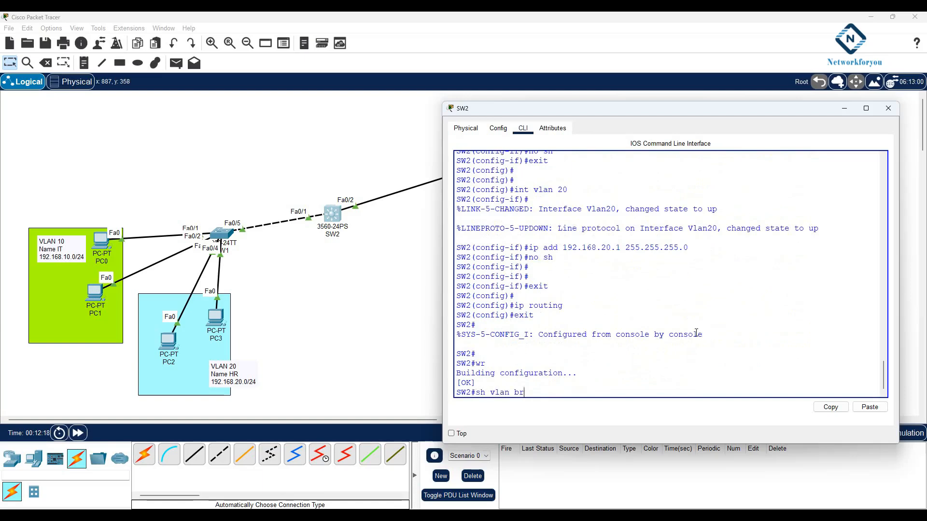
{"action": "key", "text": "Return"}
{"action": "left_click_drag", "start_coordinate": [669, 344], "coordinate": [457, 338]}
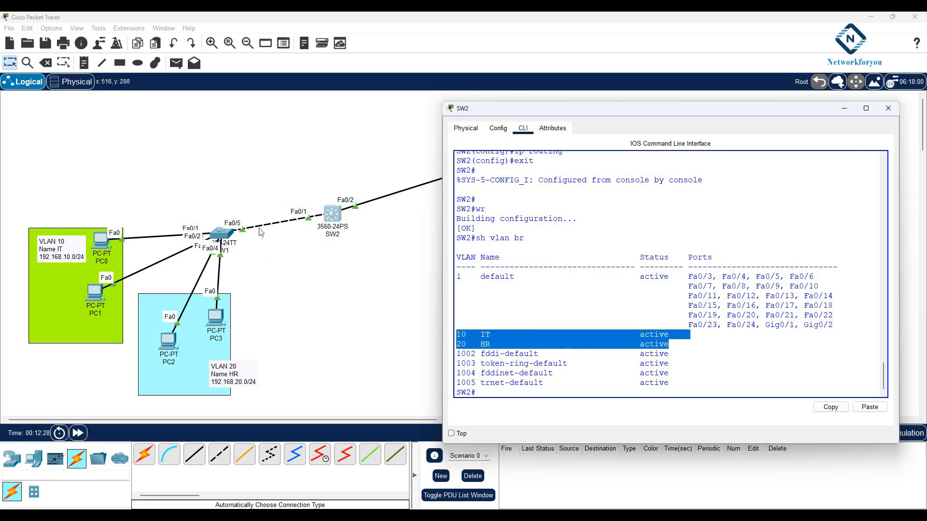
{"action": "left_click", "coordinate": [240, 187]}
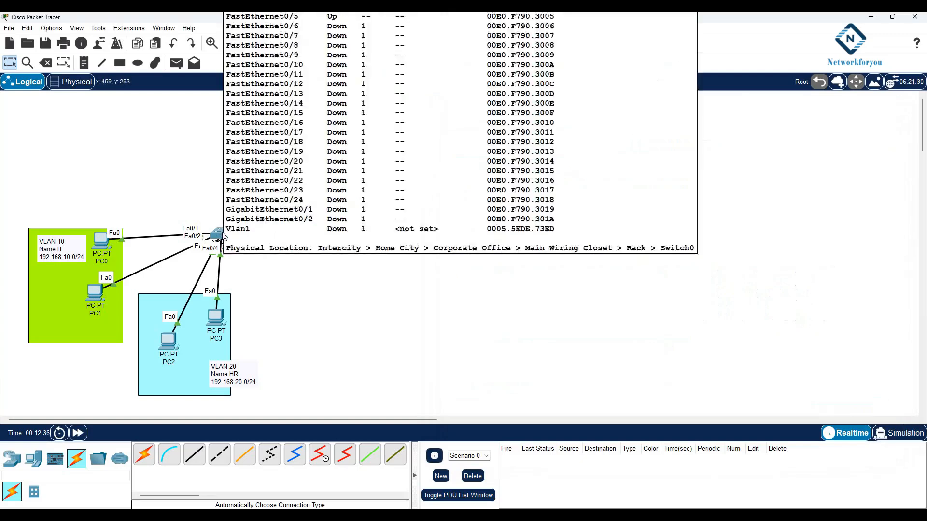
{"action": "left_click", "coordinate": [333, 219]}
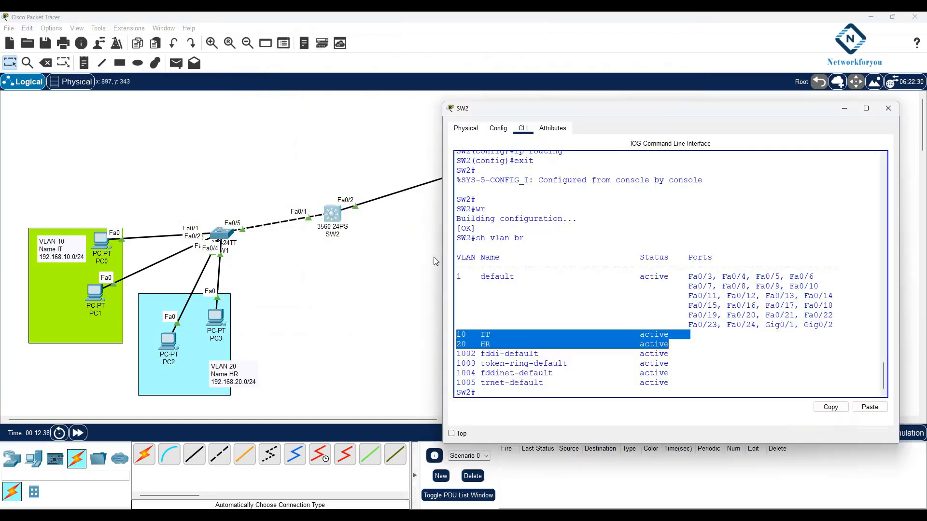
{"action": "left_click_drag", "start_coordinate": [669, 344], "coordinate": [448, 335]}
{"action": "left_click", "coordinate": [679, 355]}
List SW2's interface addresses with sh ip int br and examine the VLAN 1, VLAN 10 and VLAN 20 entries.
{"action": "type", "text": "sh ip int br"}
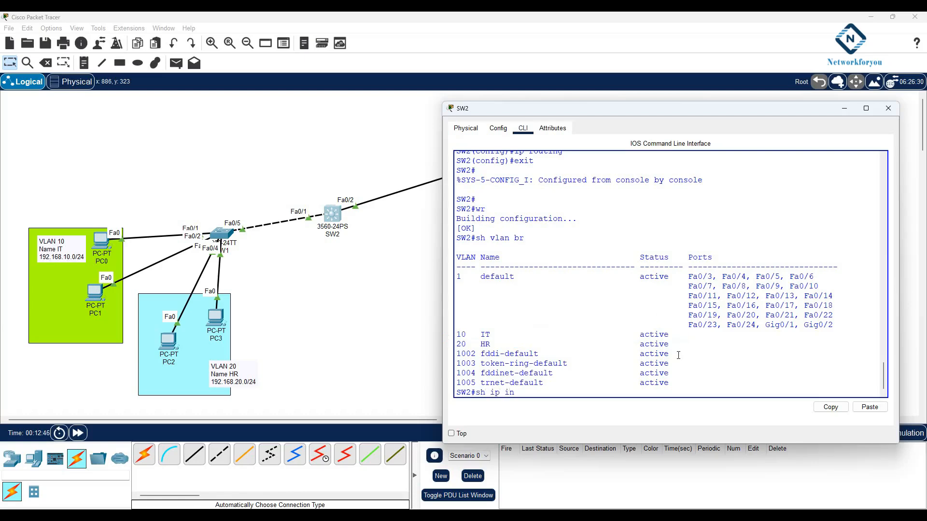
{"action": "key", "text": "Return"}
{"action": "key", "text": "Return"}
{"action": "key", "text": "Return"}
{"action": "key", "text": "Return"}
{"action": "key", "text": "Return"}
{"action": "key", "text": "Return"}
{"action": "key", "text": "Return"}
{"action": "key", "text": "Return"}
{"action": "key", "text": "Return"}
{"action": "key", "text": "Return"}
{"action": "key", "text": "Return"}
{"action": "key", "text": "Return"}
{"action": "key", "text": "Return"}
{"action": "key", "text": "Return"}
{"action": "key", "text": "Return"}
{"action": "key", "text": "Return"}
{"action": "key", "text": "Return"}
{"action": "key", "text": "Return"}
{"action": "key", "text": "Return"}
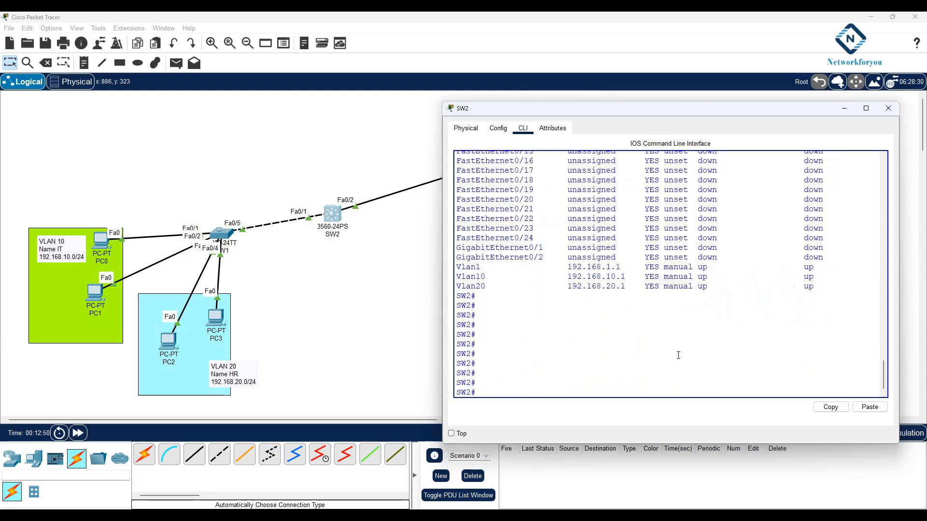
{"action": "left_click_drag", "start_coordinate": [831, 286], "coordinate": [462, 267]}
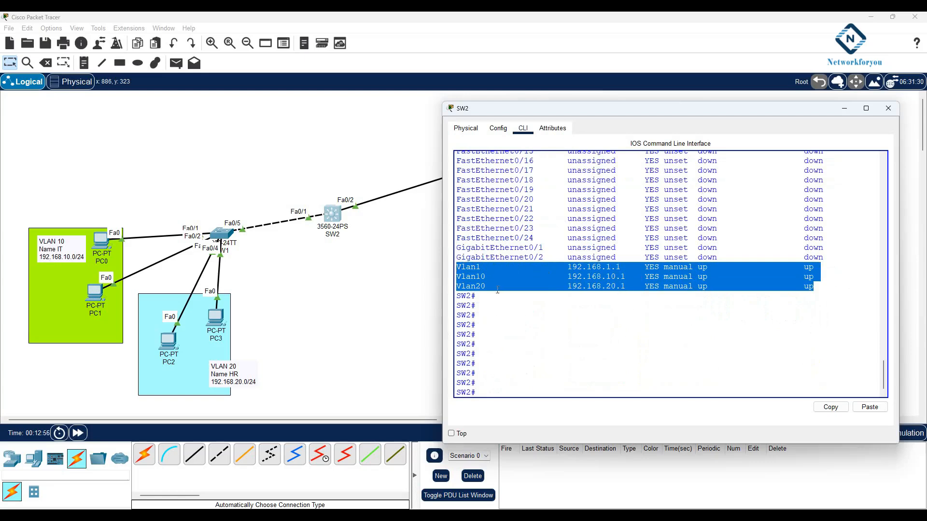
{"action": "left_click", "coordinate": [553, 323]}
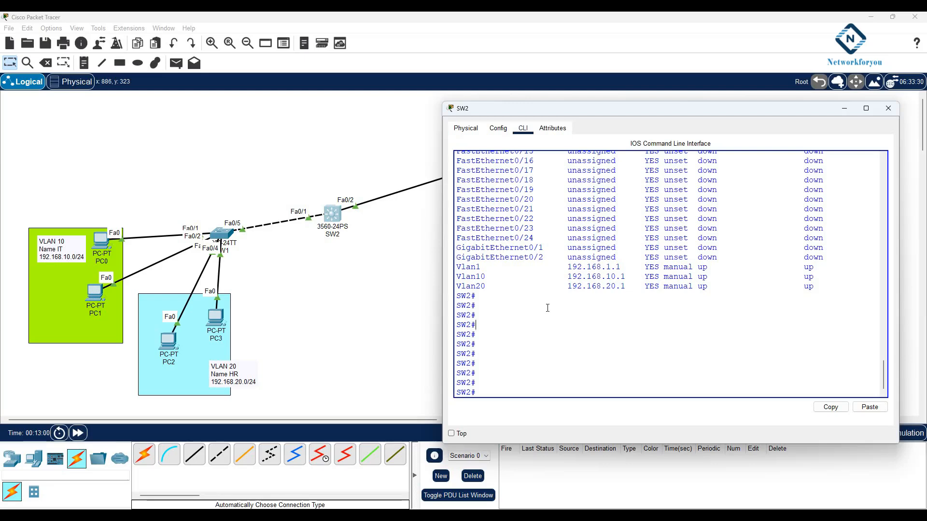
Rename the server in the topology as DHCP-Server-192.168.1.2/24.
{"action": "left_click_drag", "start_coordinate": [544, 107], "coordinate": [562, 210]}
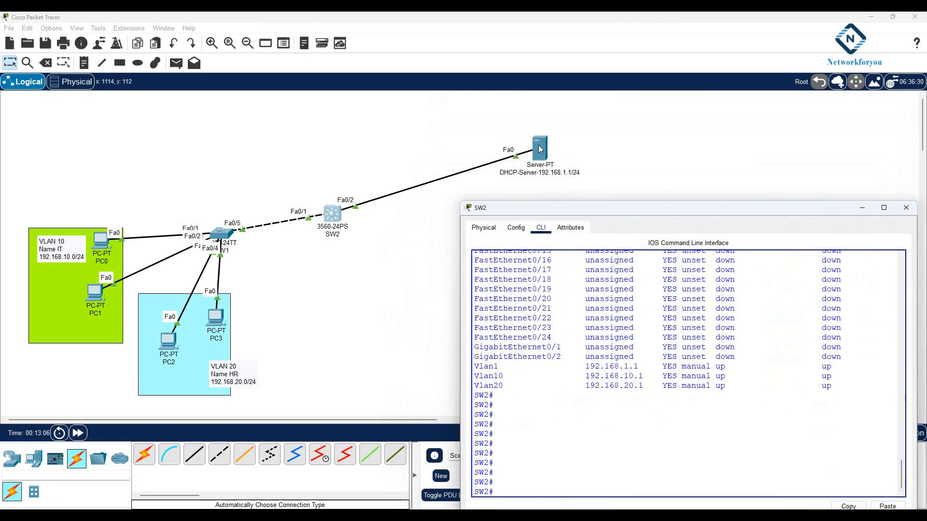
{"action": "left_click", "coordinate": [566, 176]}
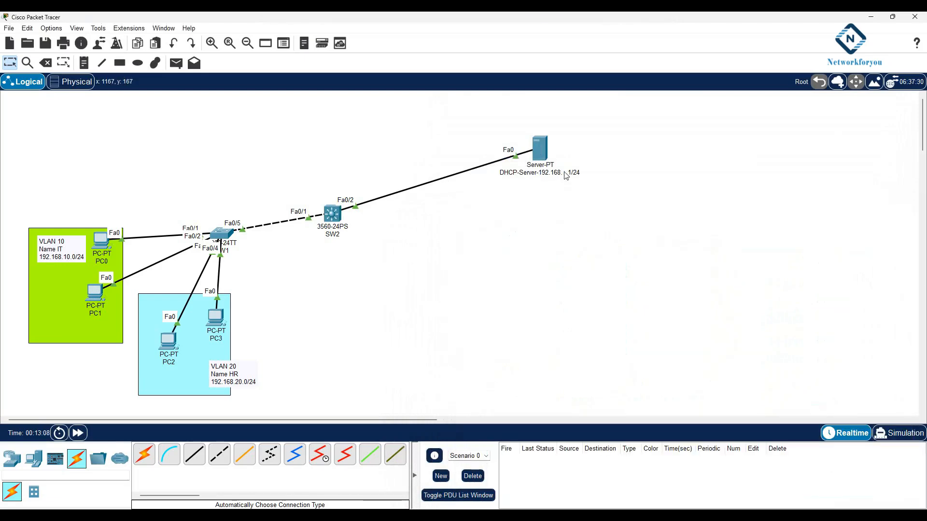
{"action": "left_click", "coordinate": [551, 175]}
{"action": "left_click", "coordinate": [583, 181]}
{"action": "key", "text": "BackSpace"}
{"action": "type", "text": "2"}
{"action": "left_click", "coordinate": [570, 226]}
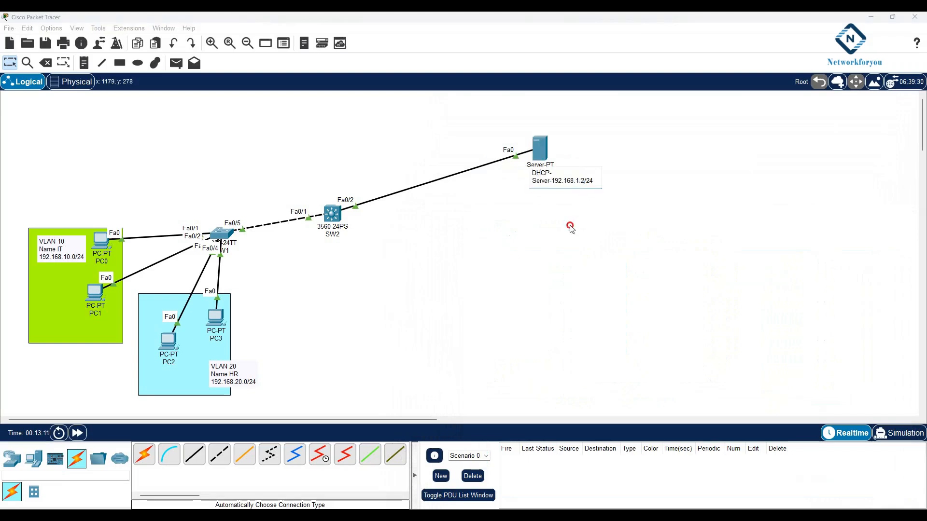
Check the VLAN 1 address in SW2's interface list and open the DHCP server's IP configuration.
{"action": "left_click", "coordinate": [332, 214]}
{"action": "left_click_drag", "start_coordinate": [638, 367], "coordinate": [470, 368]}
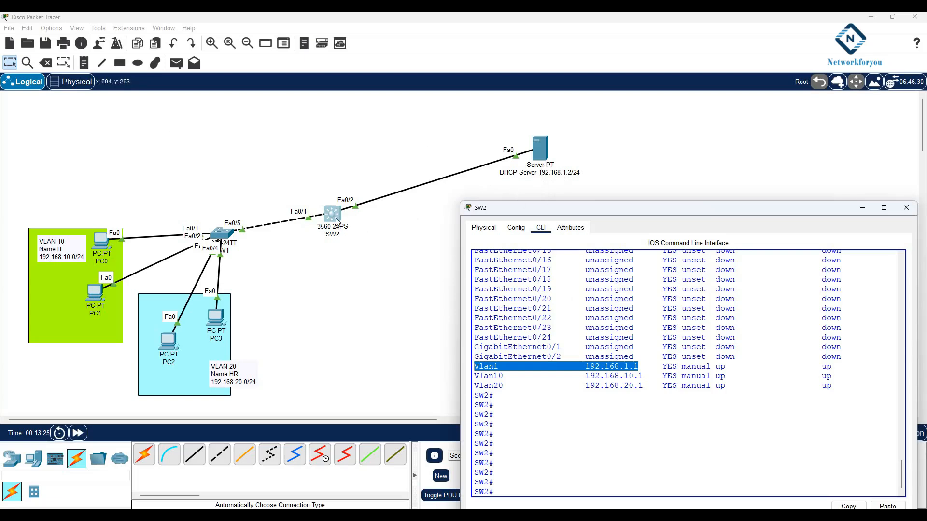
{"action": "left_click", "coordinate": [540, 154]}
{"action": "left_click_drag", "start_coordinate": [476, 128], "coordinate": [505, 189]}
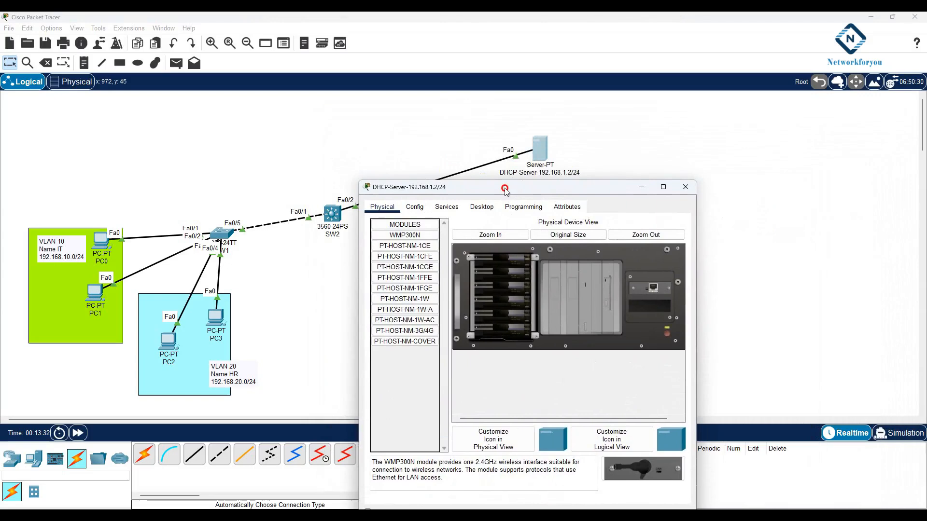
{"action": "left_click", "coordinate": [482, 207]}
{"action": "left_click", "coordinate": [404, 238]}
{"action": "left_click_drag", "start_coordinate": [419, 193], "coordinate": [194, 123]}
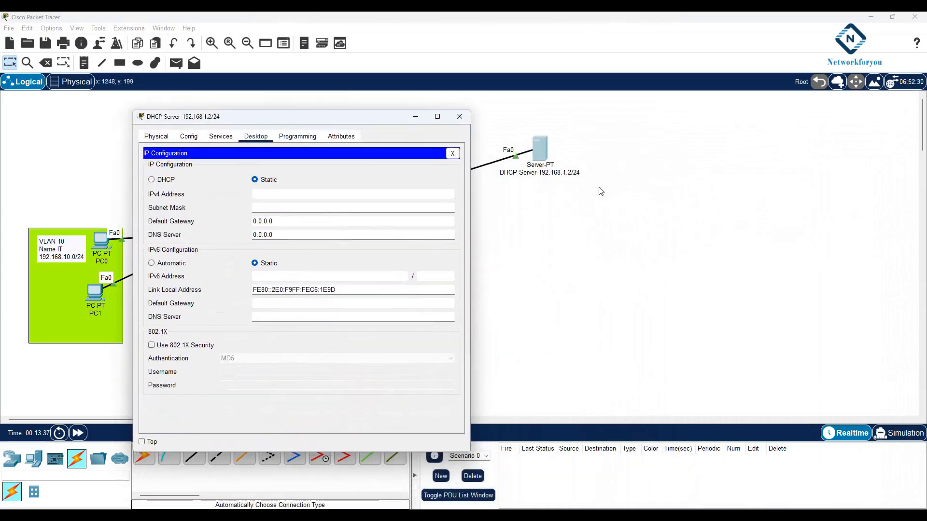
Set the server's static IPv4 address to 192.168.1.2 with subnet mask 255.255.255.0.
{"action": "left_click", "coordinate": [253, 198]}
{"action": "type", "text": "192.16"}
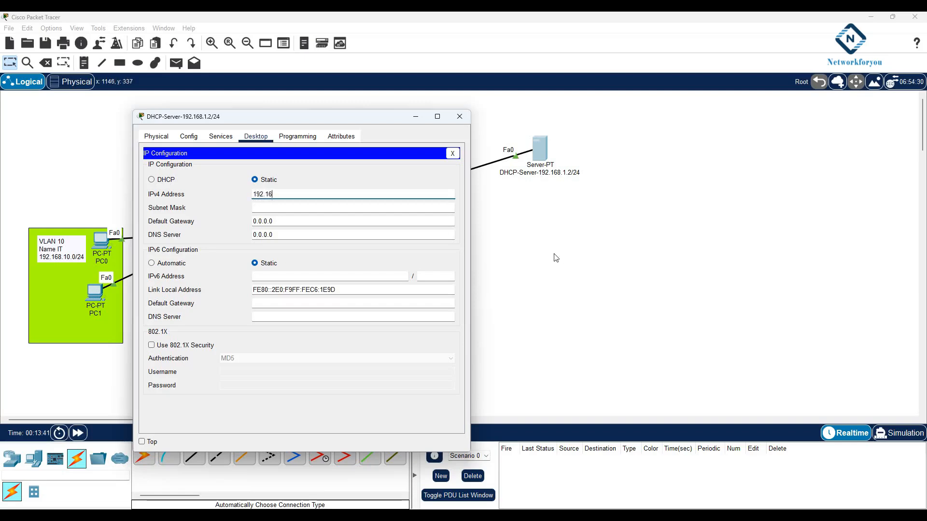
{"action": "type", "text": "8.1.2"}
{"action": "key", "text": "Tab"}
{"action": "key", "text": "Tab"}
Set the server's default gateway to 192.168.1.1 and DNS server to 8.8.8.8, and close the IP configuration.
{"action": "type", "text": "1"}
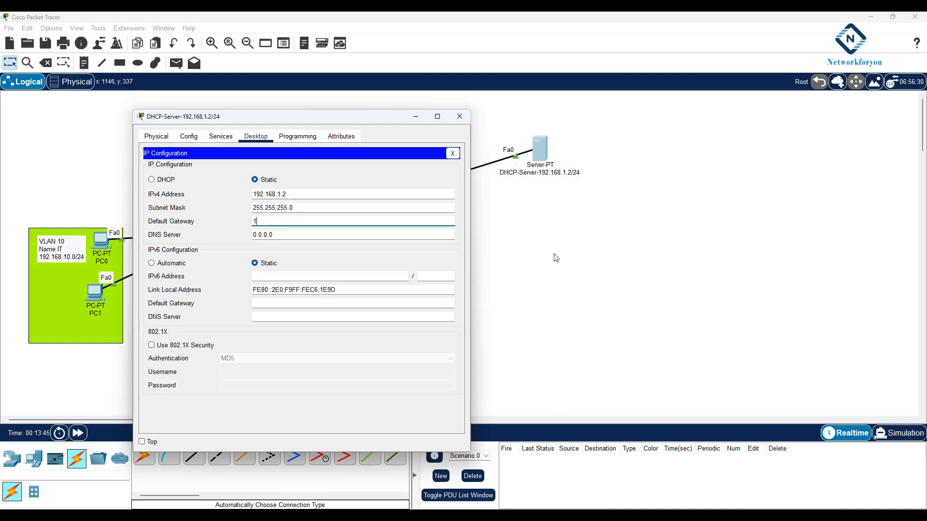
{"action": "type", "text": "92.168.1.1"}
{"action": "key", "text": "Tab"}
{"action": "type", "text": "8"}
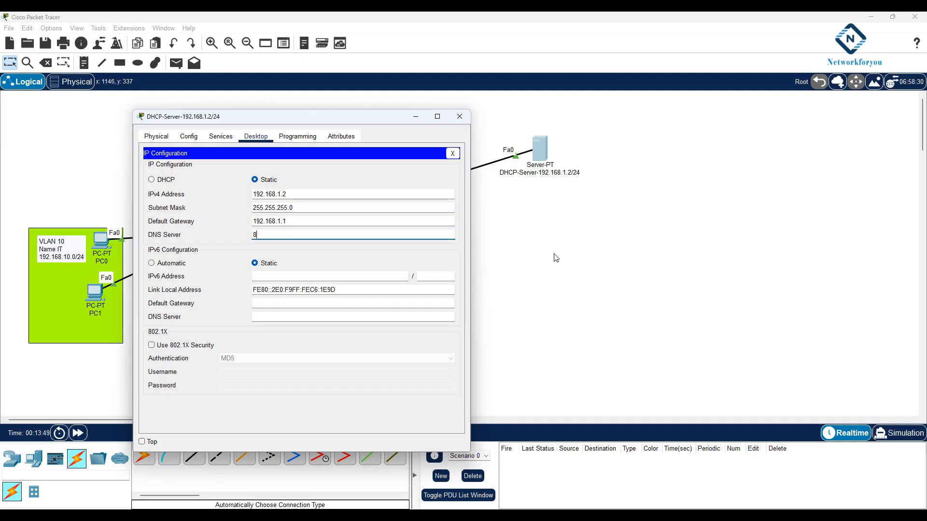
{"action": "type", "text": ".8.8.8"}
{"action": "left_click", "coordinate": [452, 154]}
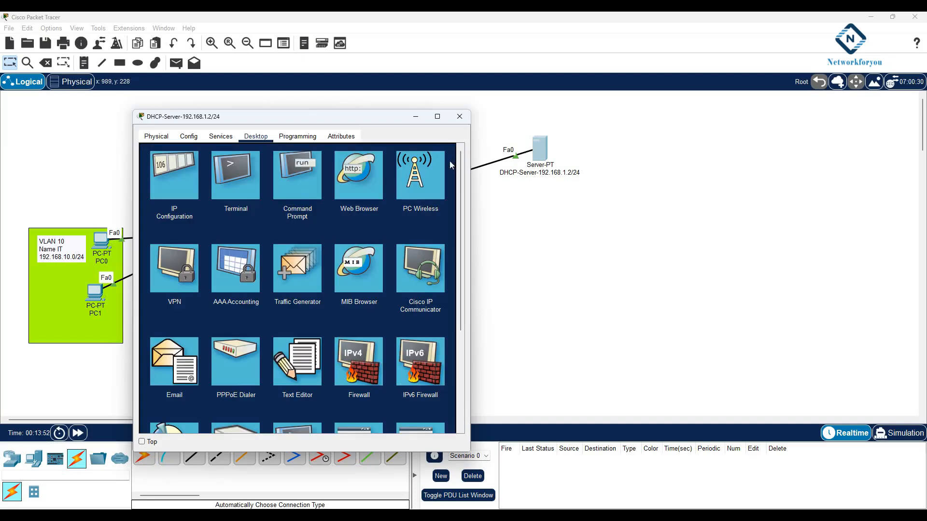
Open the server's DHCP service settings and turn the service on for FastEthernet0.
{"action": "left_click", "coordinate": [230, 139]}
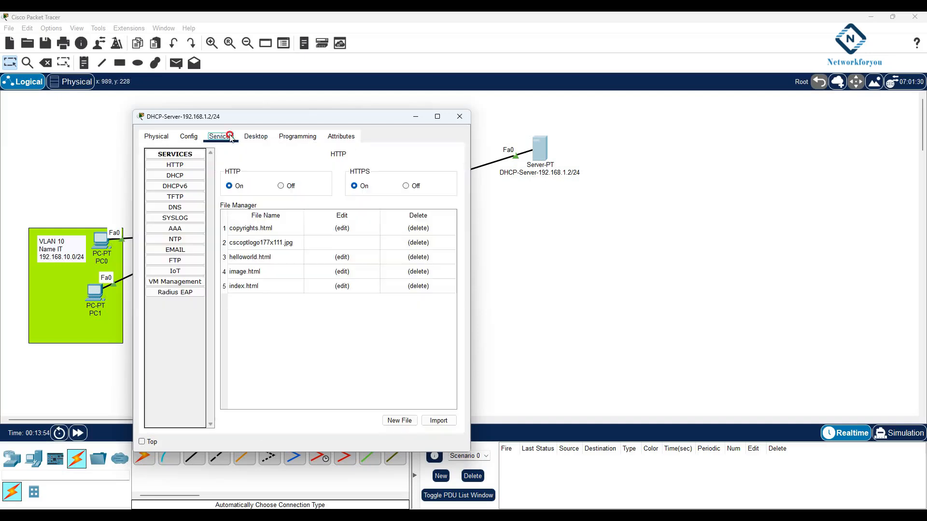
{"action": "left_click", "coordinate": [192, 177]}
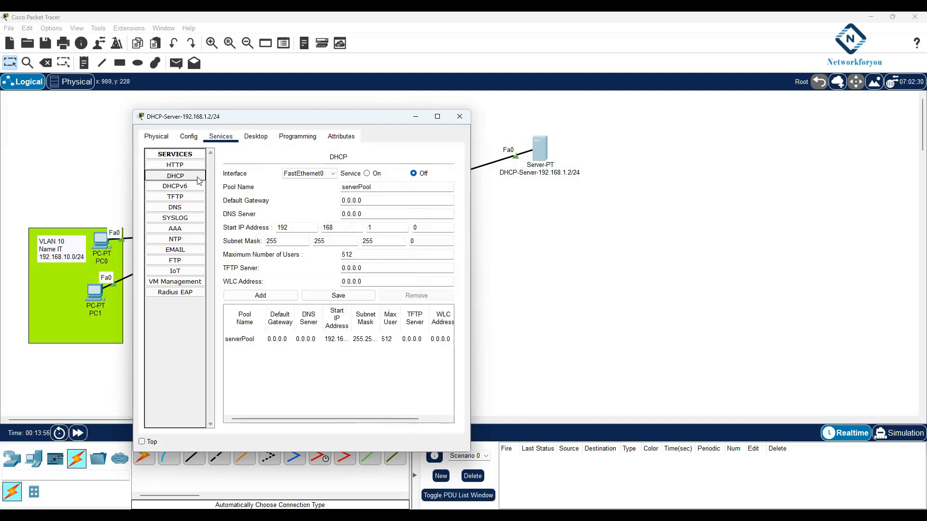
{"action": "left_click_drag", "start_coordinate": [470, 227], "coordinate": [754, 261]}
{"action": "left_click", "coordinate": [509, 174]}
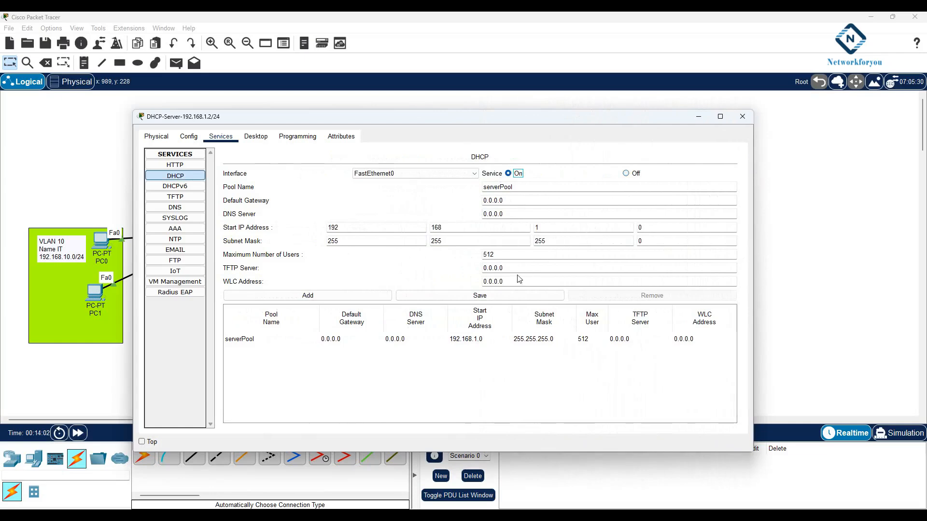
Set serverPool's start IP address to 192.168.1.2 and its default gateway to 192.168.1.1.
{"action": "left_click", "coordinate": [641, 230]}
{"action": "double_click", "coordinate": [642, 228]}
{"action": "type", "text": "2"}
{"action": "double_click", "coordinate": [642, 228]}
{"action": "left_click", "coordinate": [482, 200]}
{"action": "type", "text": "19"}
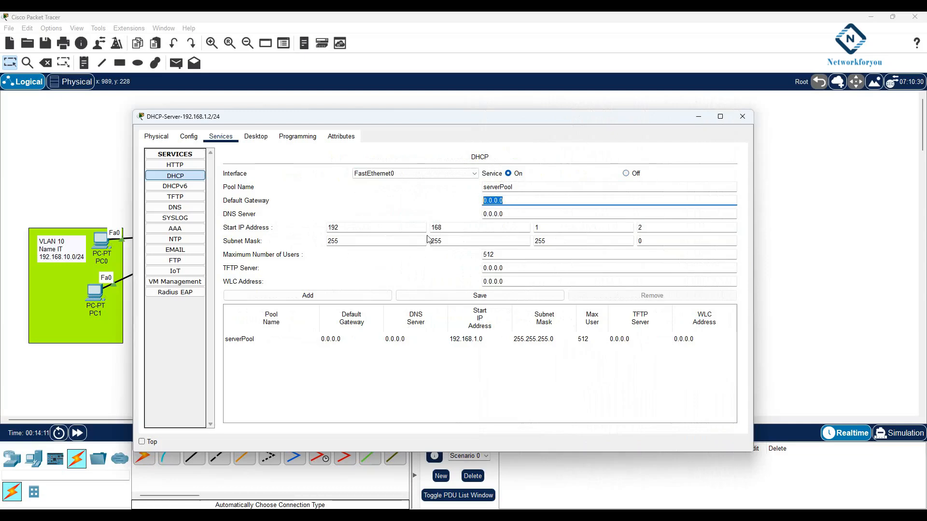
{"action": "type", "text": "2.168.1.1"}
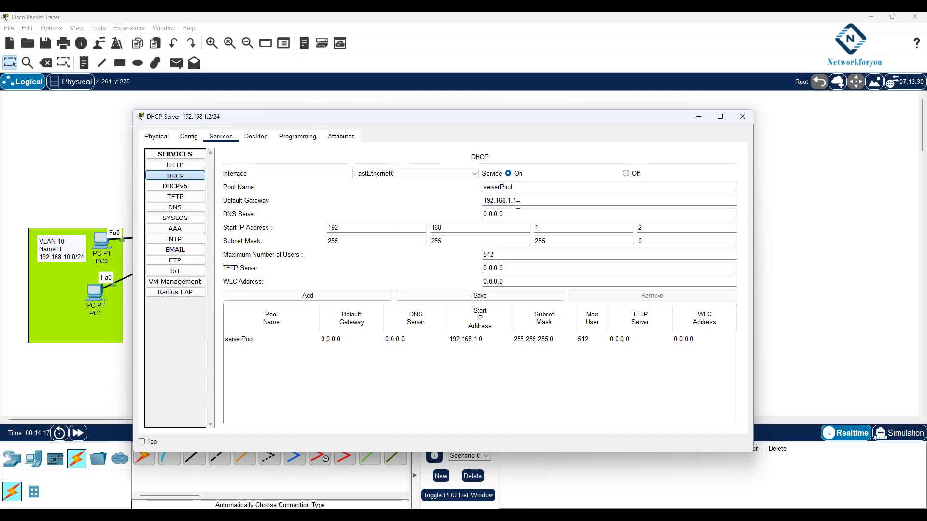
Set serverPool's DNS server to 8.8.8.8 and save the pool.
{"action": "double_click", "coordinate": [482, 213]}
{"action": "type", "text": "8.8.8.8"}
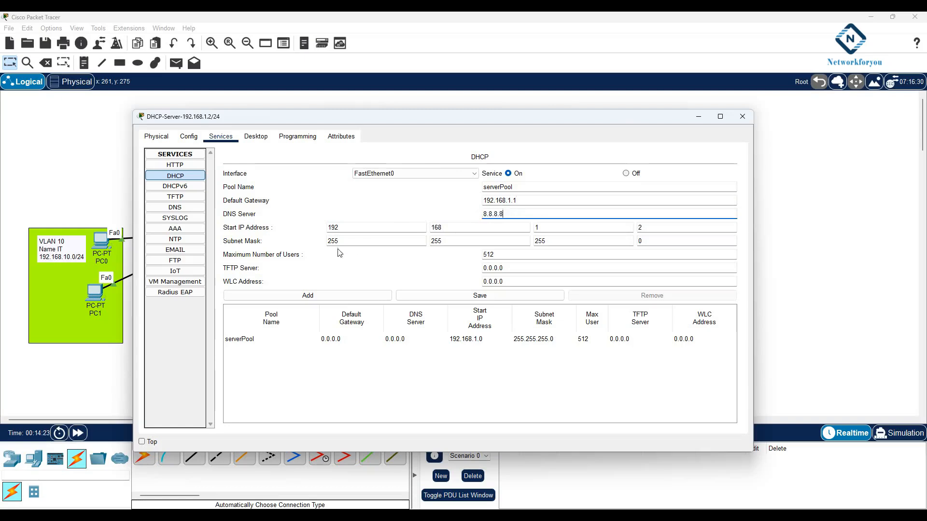
{"action": "left_click", "coordinate": [260, 243]}
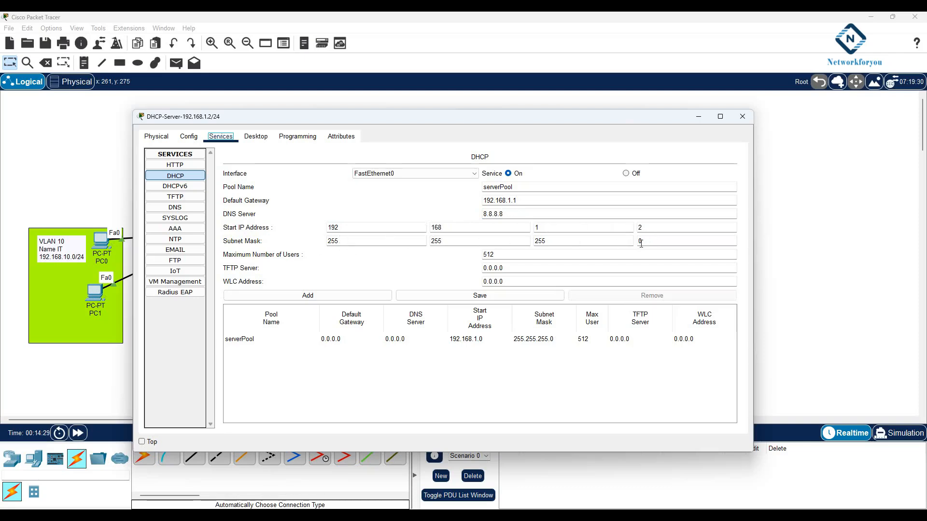
{"action": "left_click", "coordinate": [461, 296]}
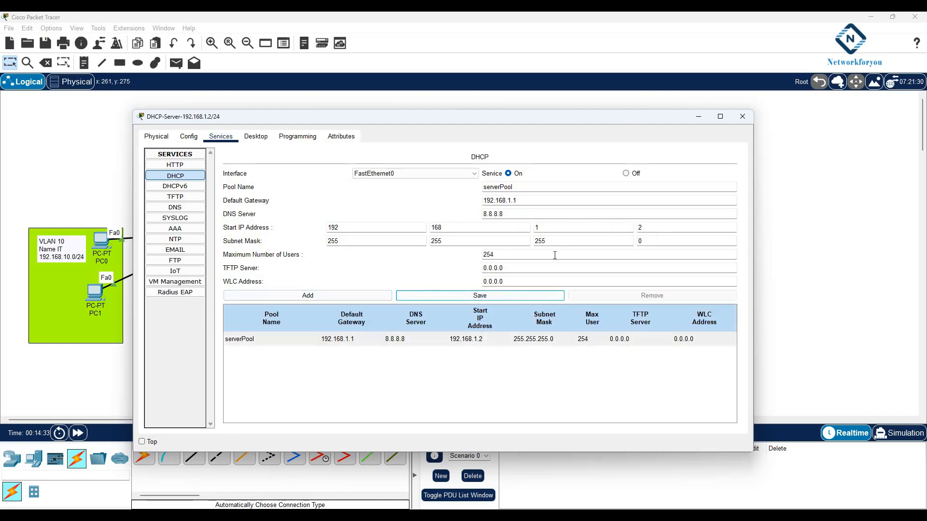
Fill in a pool named VLAN10 with default gateway 192.168.10.1 and start IP address 192.168.10.10.
{"action": "left_click_drag", "start_coordinate": [511, 193], "coordinate": [472, 190]}
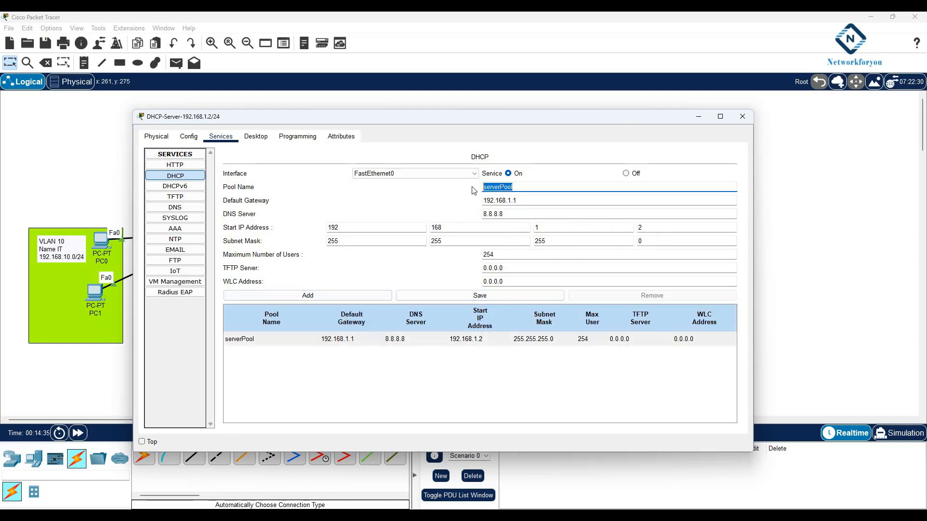
{"action": "type", "text": "VLAN10"}
{"action": "left_click", "coordinate": [514, 199]}
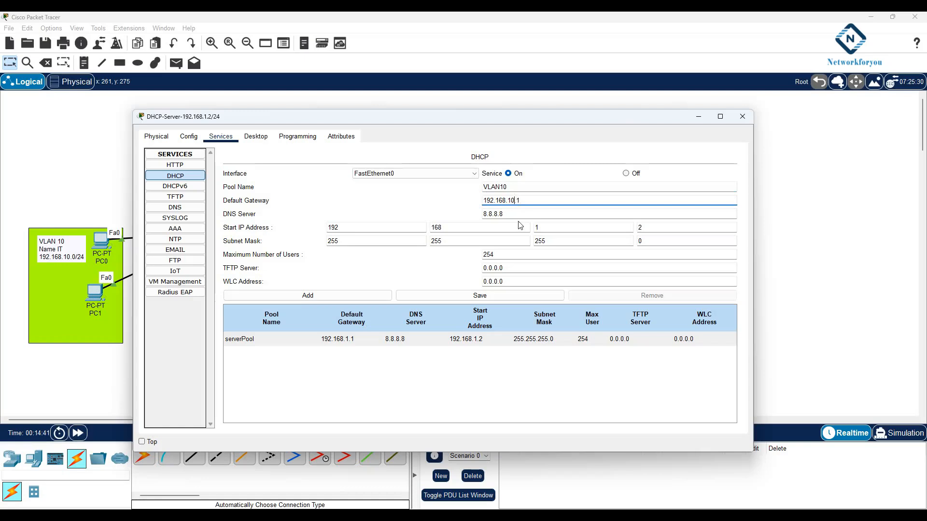
{"action": "left_click", "coordinate": [542, 232]}
{"action": "type", "text": "0"}
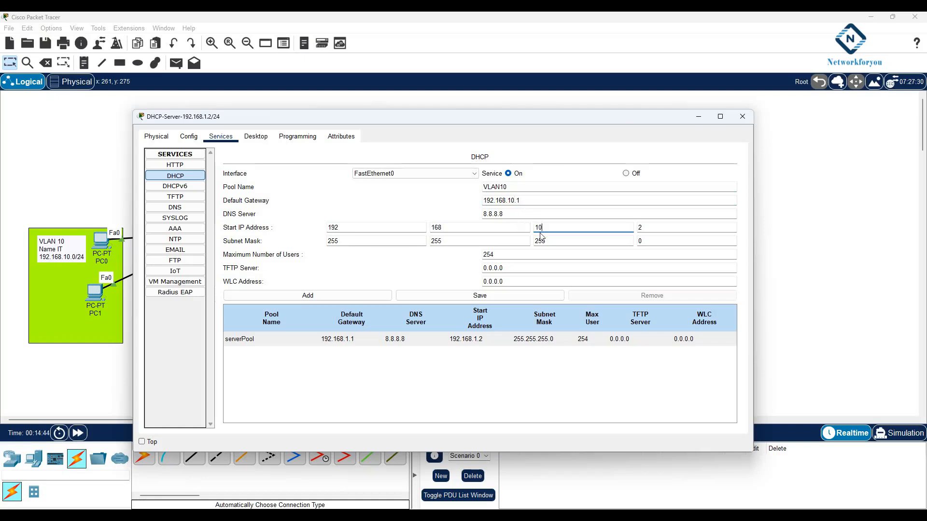
{"action": "left_click", "coordinate": [638, 227]}
{"action": "key", "text": "BackSpace"}
{"action": "type", "text": "10"}
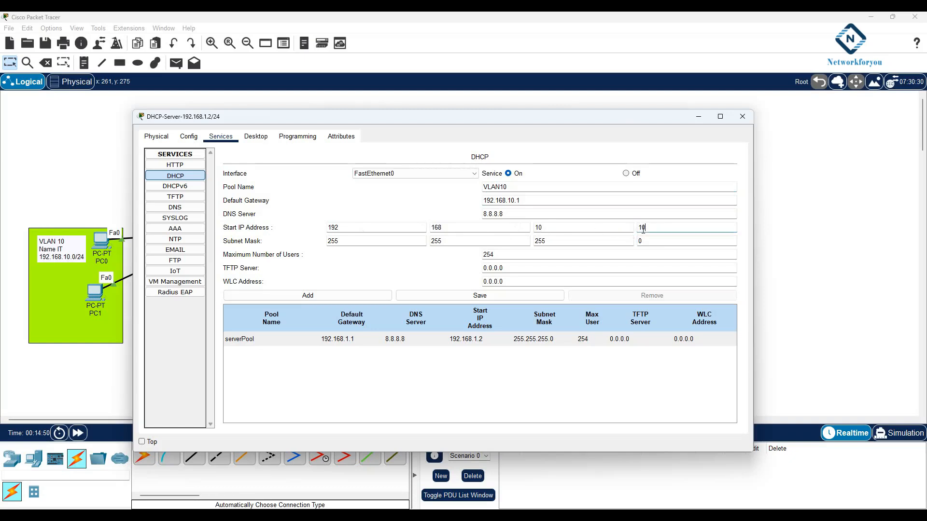
{"action": "left_click", "coordinate": [643, 228]}
Review the TFTP server and WLC address fields for the VLAN10 pool and uncover the topology behind the server window.
{"action": "left_click_drag", "start_coordinate": [500, 266], "coordinate": [484, 265]}
{"action": "left_click_drag", "start_coordinate": [505, 281], "coordinate": [483, 281]}
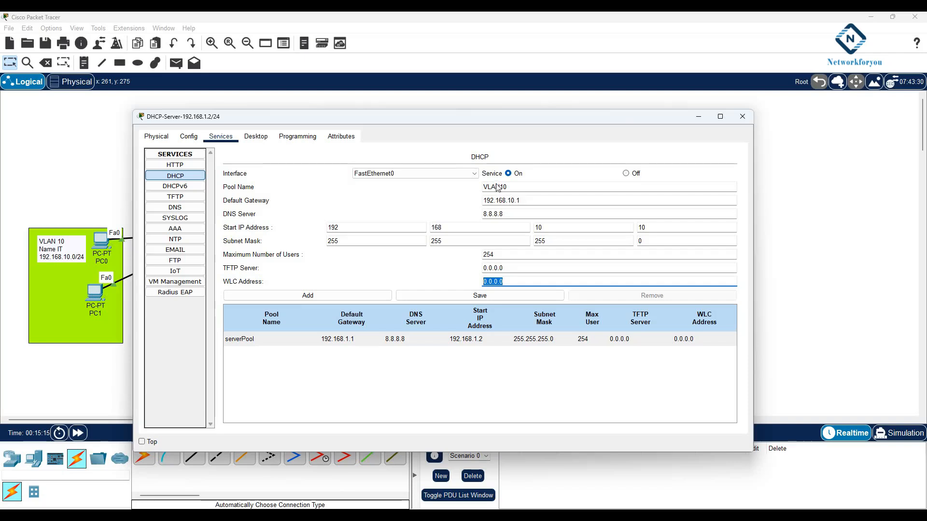
{"action": "left_click_drag", "start_coordinate": [434, 116], "coordinate": [453, 257]}
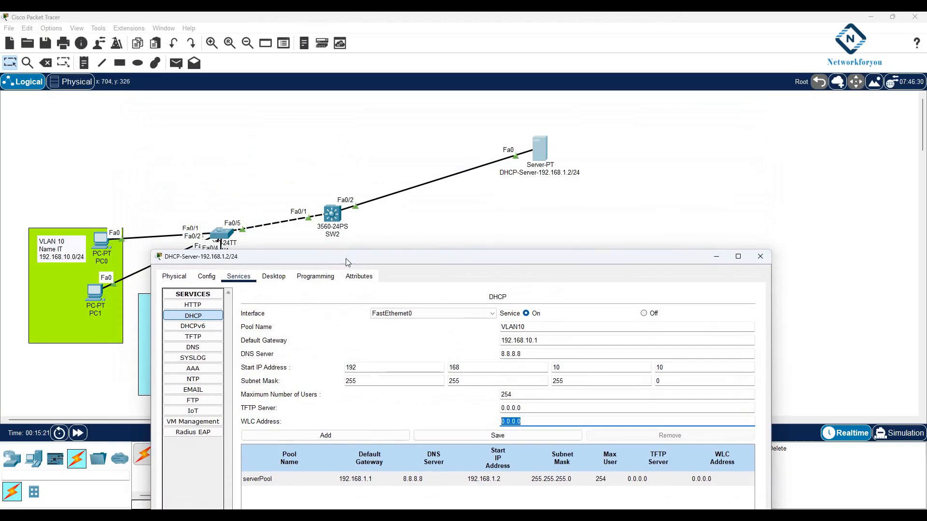
Set the VLAN10 pool's maximum number of users to 100 and add the pool to the DHCP server.
{"action": "left_click_drag", "start_coordinate": [347, 258], "coordinate": [330, 85]}
{"action": "left_click_drag", "start_coordinate": [522, 168], "coordinate": [483, 180]}
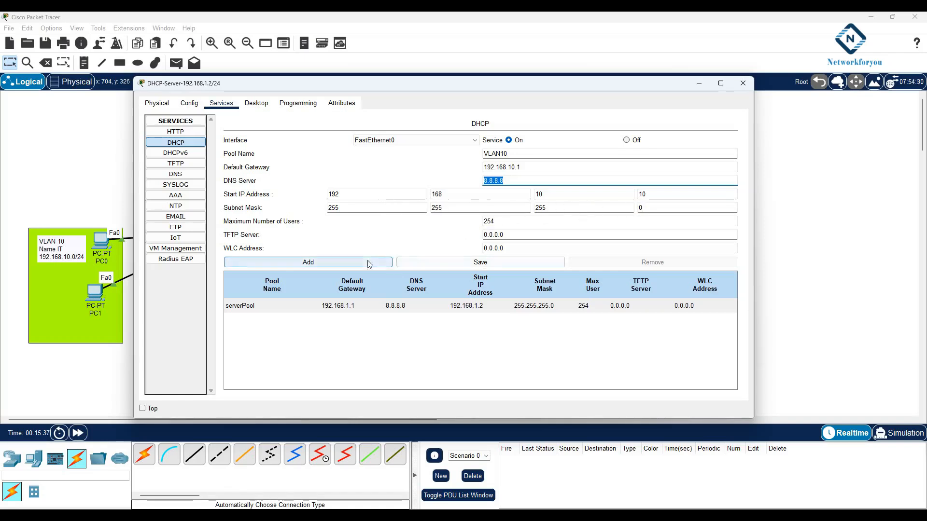
{"action": "left_click_drag", "start_coordinate": [501, 223], "coordinate": [472, 224]}
{"action": "type", "text": "100"}
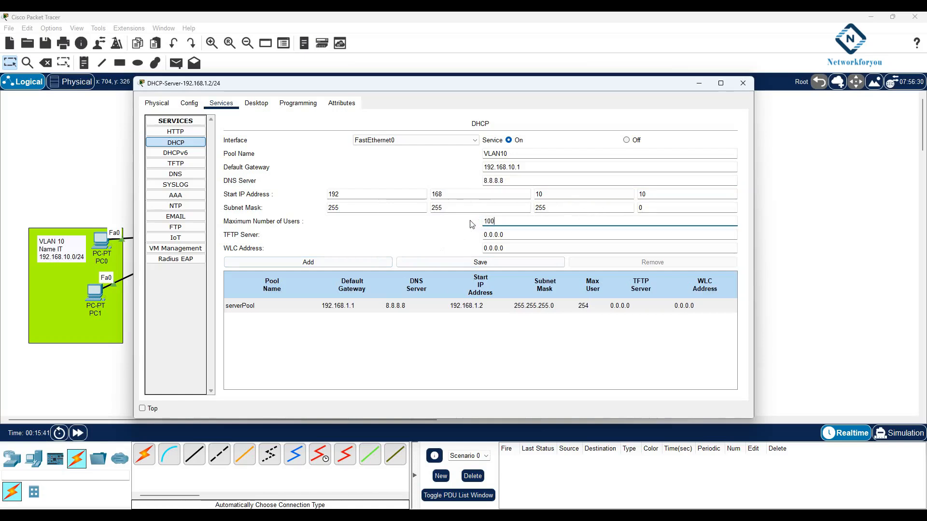
{"action": "key", "text": "Tab"}
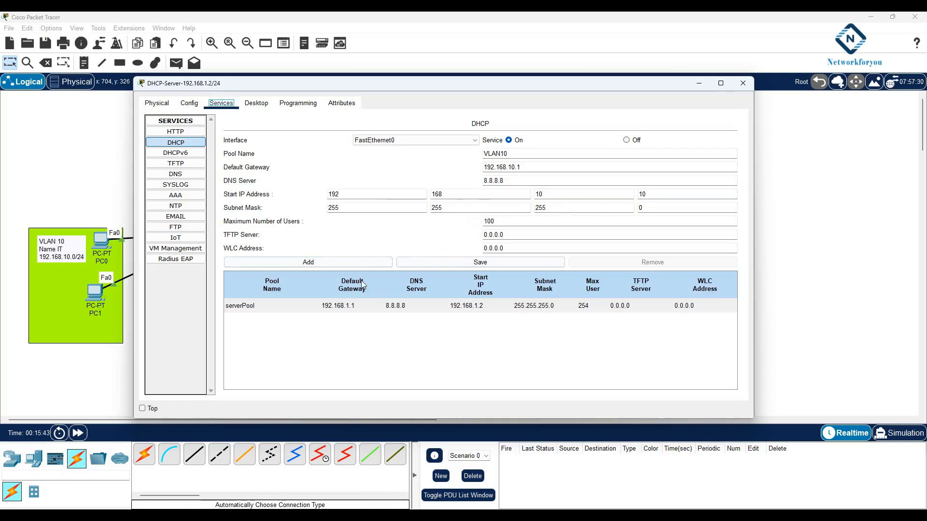
{"action": "left_click", "coordinate": [327, 266]}
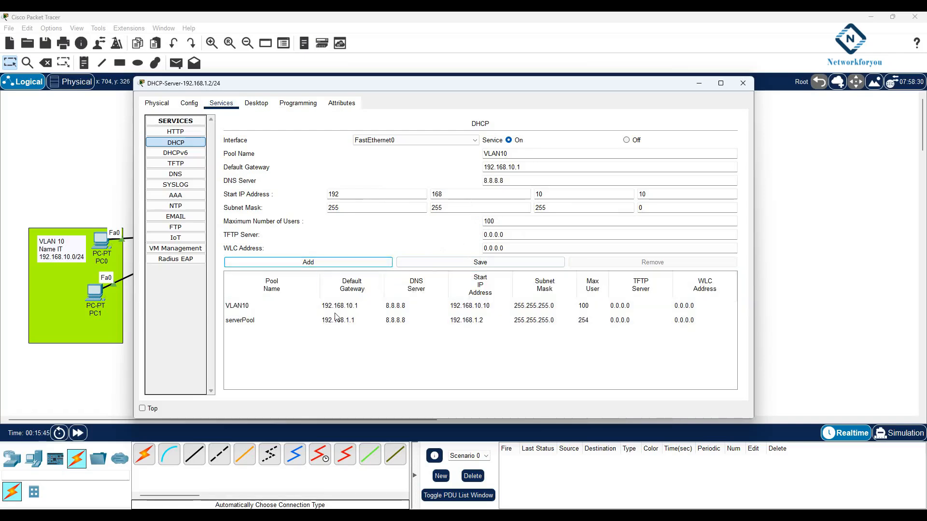
Fill in a pool named VLAN20 with default gateway 192.168.20.1 and start IP address 192.168.20.10.
{"action": "left_click_drag", "start_coordinate": [508, 154], "coordinate": [499, 154]}
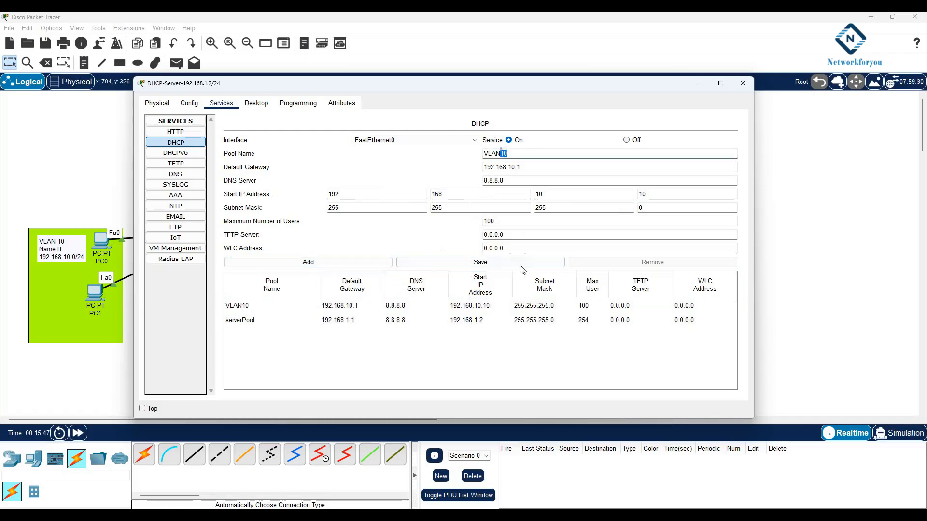
{"action": "type", "text": "20"}
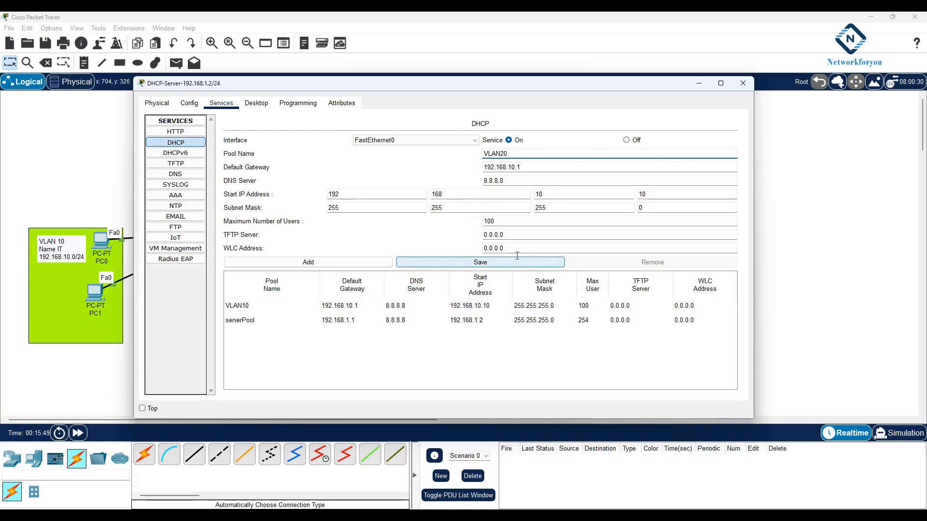
{"action": "left_click_drag", "start_coordinate": [512, 166], "coordinate": [508, 166]}
{"action": "type", "text": "2"}
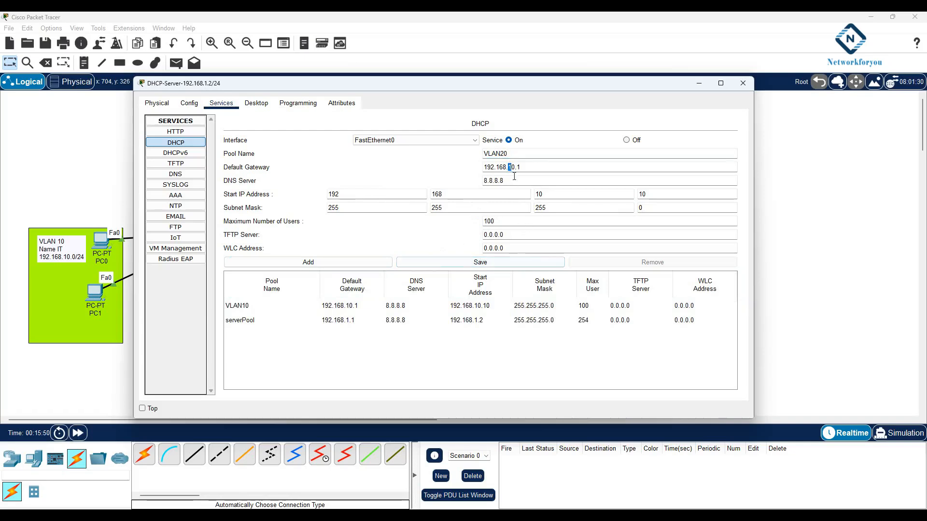
{"action": "left_click_drag", "start_coordinate": [540, 194], "coordinate": [536, 194]}
{"action": "type", "text": "2"}
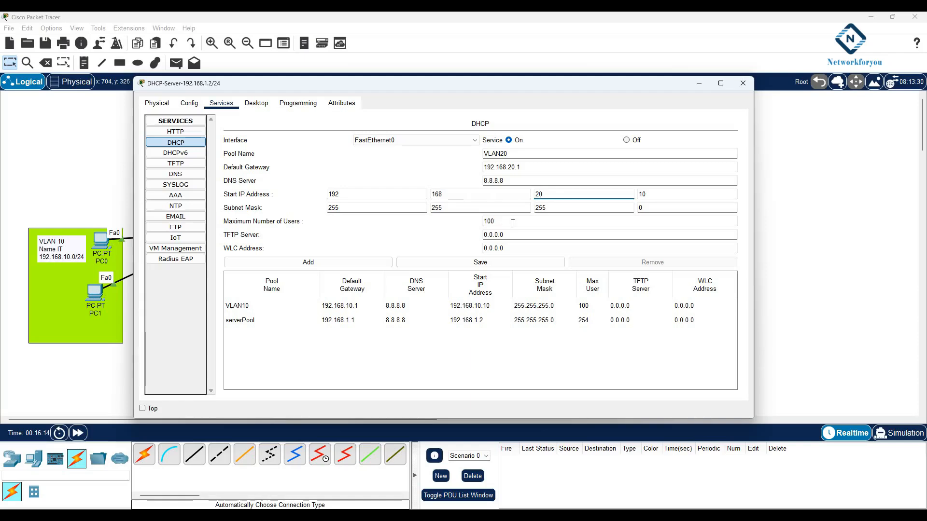
Compare the VLAN20 pool's default gateway with the VLAN interface addresses listed on SW2.
{"action": "left_click_drag", "start_coordinate": [523, 167], "coordinate": [484, 167]}
{"action": "left_click_drag", "start_coordinate": [429, 88], "coordinate": [559, 261]}
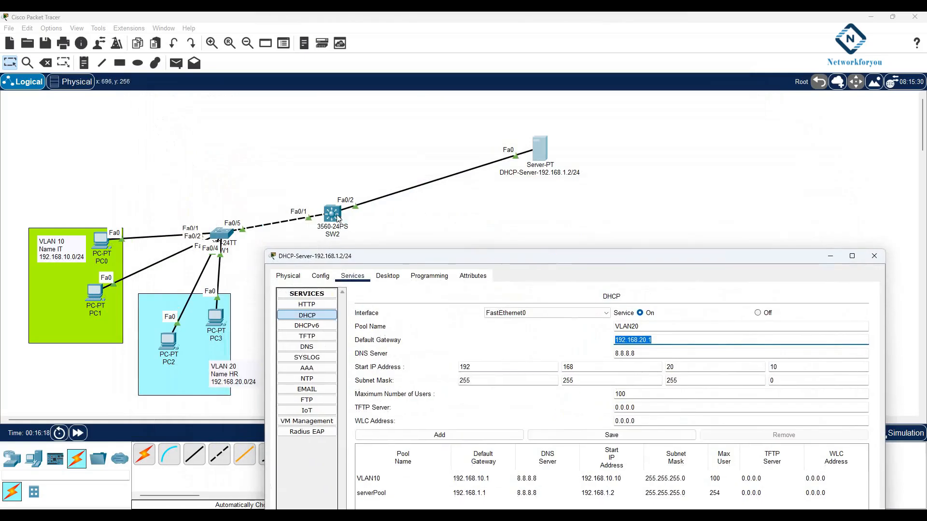
{"action": "left_click", "coordinate": [338, 216]}
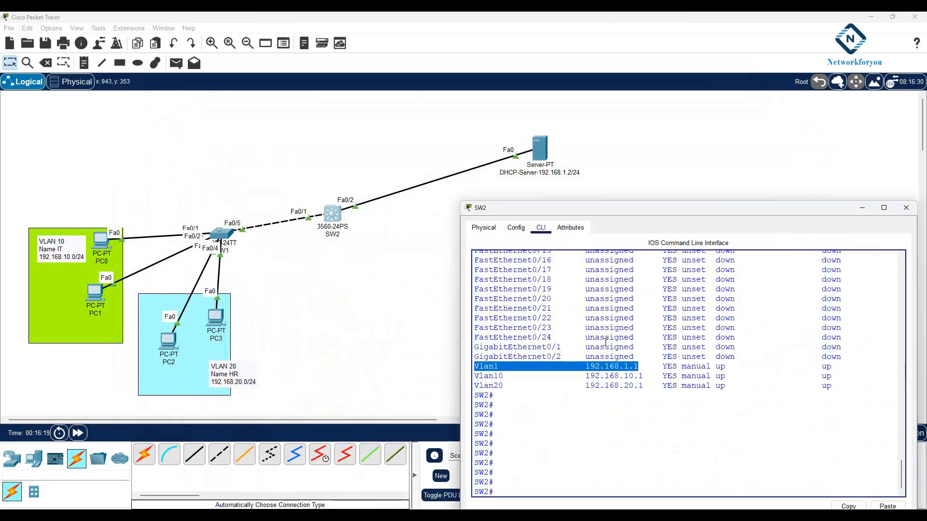
{"action": "left_click_drag", "start_coordinate": [645, 391], "coordinate": [479, 367]}
{"action": "left_click", "coordinate": [536, 156]}
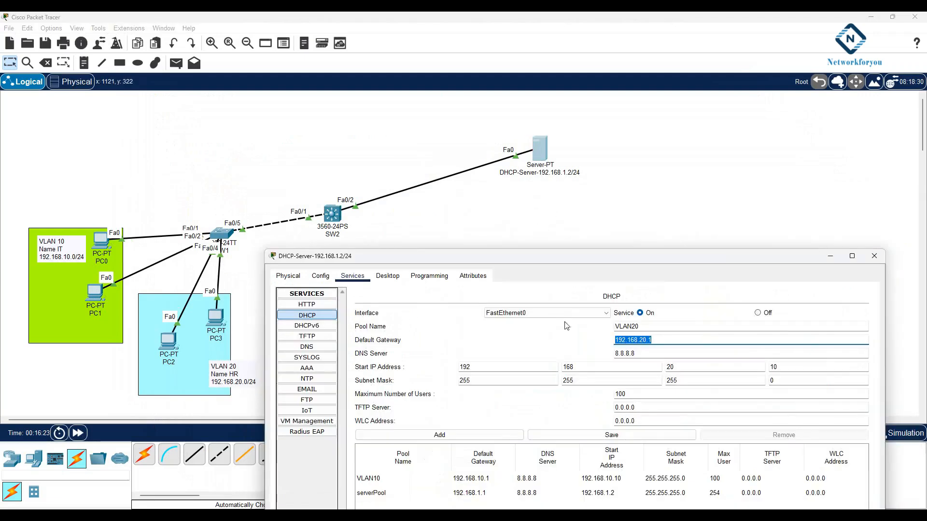
Add the VLAN20 pool to the DHCP server and close the server window.
{"action": "left_click_drag", "start_coordinate": [565, 256], "coordinate": [515, 92]}
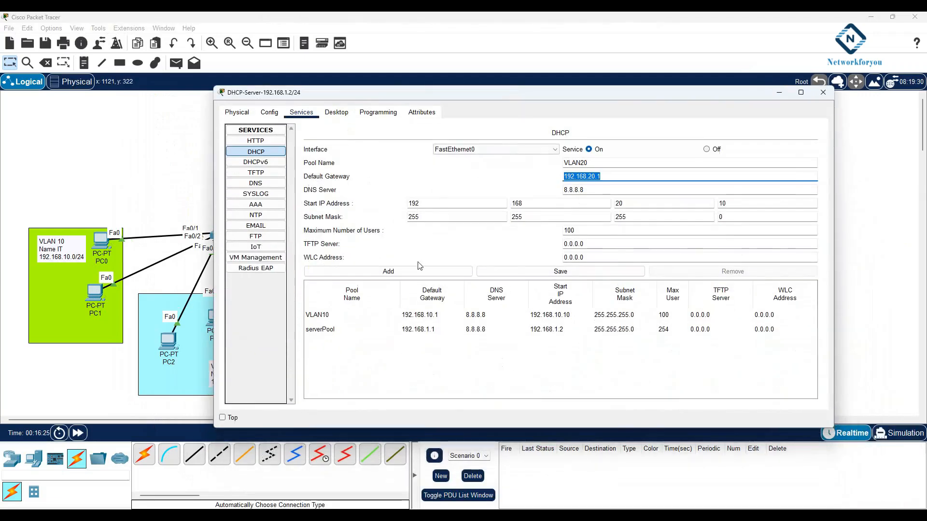
{"action": "left_click", "coordinate": [419, 271]}
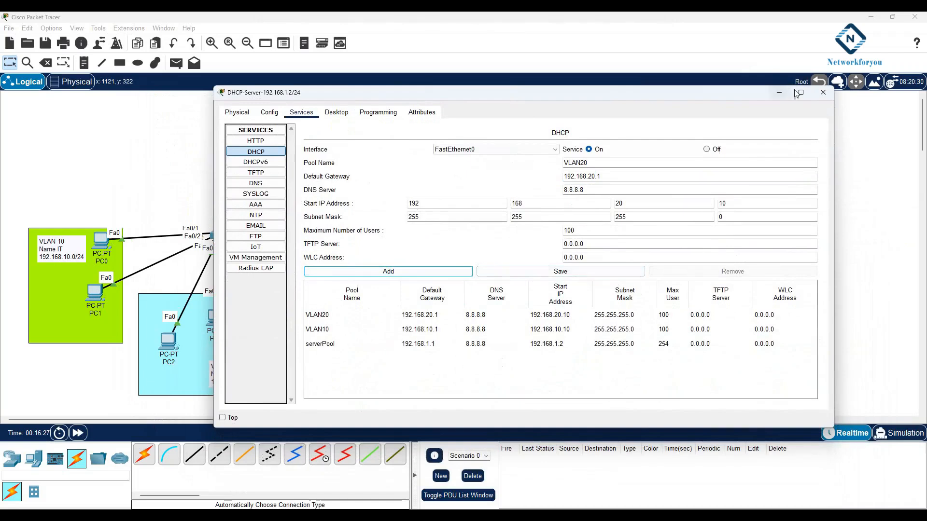
{"action": "left_click", "coordinate": [822, 94]}
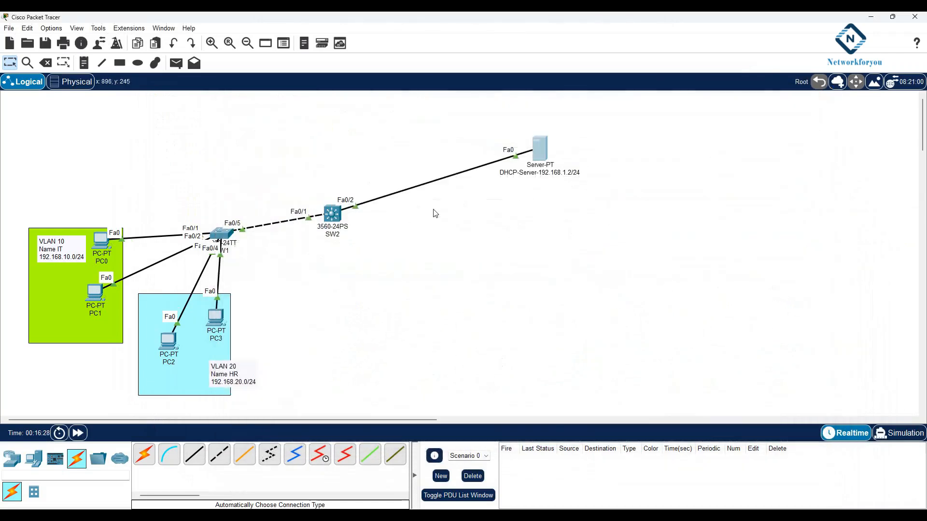
On SW2, enter global configuration mode and set the IP helper address of interface VLAN 1 to 192.168.1.2.
{"action": "left_click", "coordinate": [338, 220]}
{"action": "left_click_drag", "start_coordinate": [534, 208], "coordinate": [536, 195]}
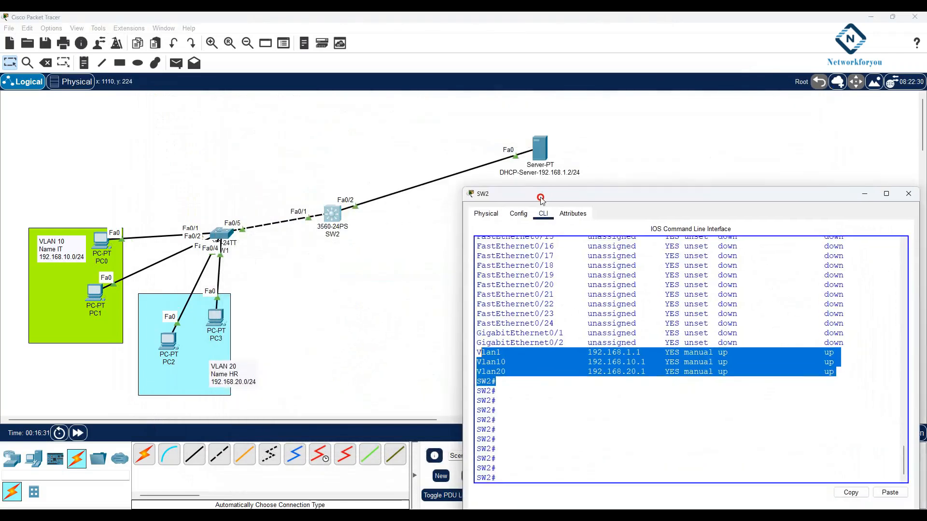
{"action": "left_click", "coordinate": [563, 361]}
{"action": "type", "text": "config t"}
{"action": "key", "text": "Return"}
{"action": "type", "text": "int vlan 1"}
{"action": "key", "text": "Return"}
{"action": "type", "text": "ip hel"}
{"action": "key", "text": "Tab"}
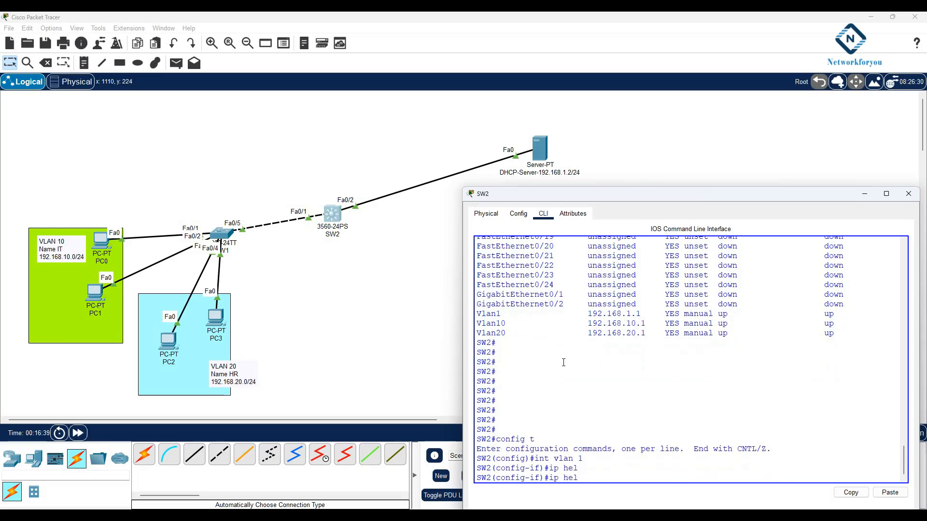
{"action": "type", "text": "p"}
{"action": "key", "text": "Tab"}
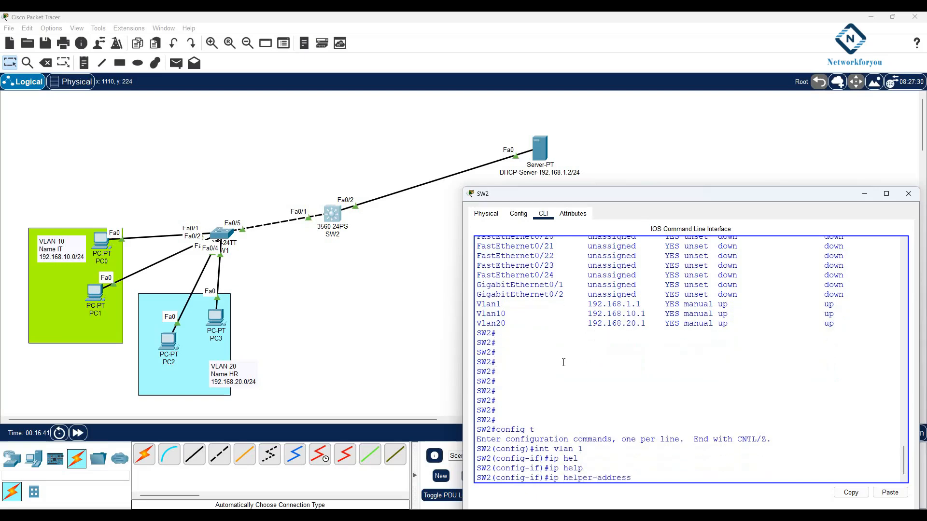
{"action": "type", "text": "192.168.1.2"}
{"action": "key", "text": "Return"}
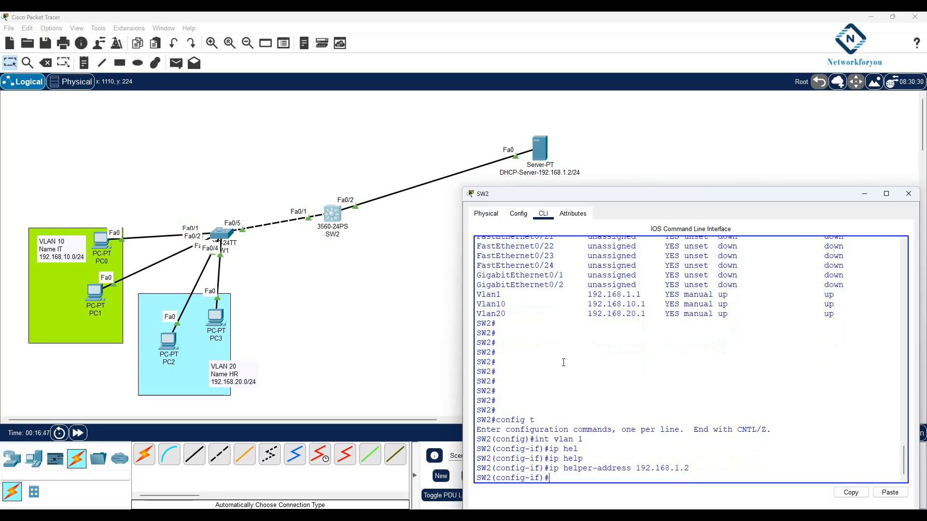
Set the IP helper address of SW2's interface VLAN 10 to 192.168.1.3.
{"action": "type", "text": "exit"}
{"action": "key", "text": "Return"}
{"action": "type", "text": "int vlan 10"}
{"action": "key", "text": "Return"}
{"action": "type", "text": "ip hle"}
{"action": "key", "text": "Tab"}
{"action": "key", "text": "BackSpace"}
{"action": "key", "text": "BackSpace"}
{"action": "key", "text": "Tab"}
{"action": "type", "text": "elp"}
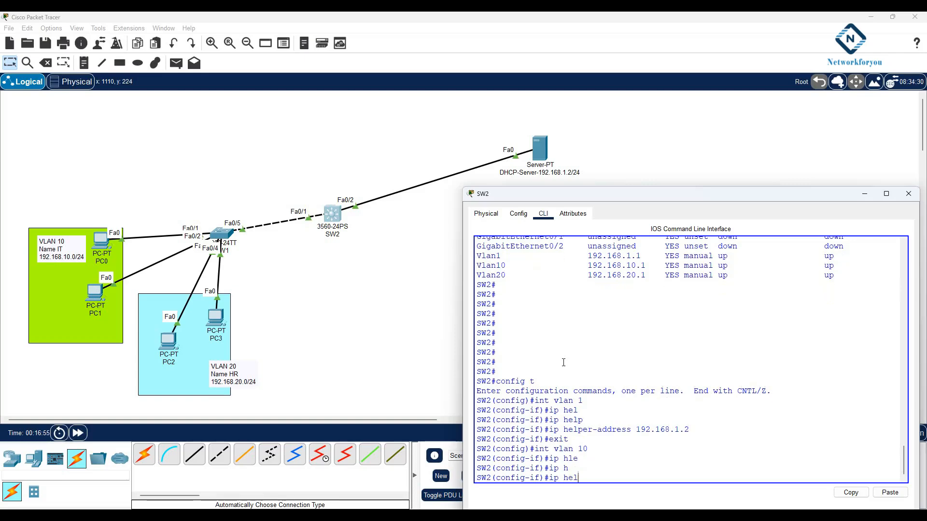
{"action": "key", "text": "Tab"}
{"action": "type", "text": "19"}
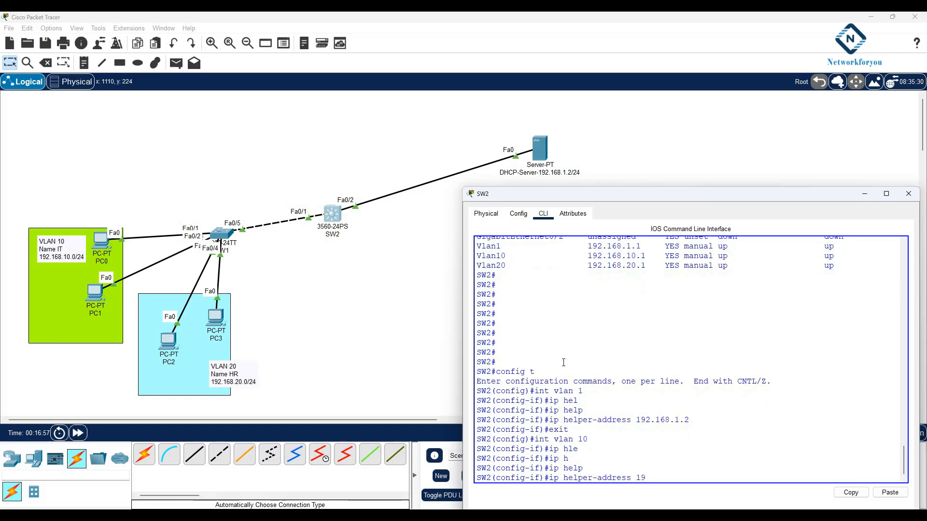
{"action": "type", "text": "2.168.1.3"}
{"action": "key", "text": "Return"}
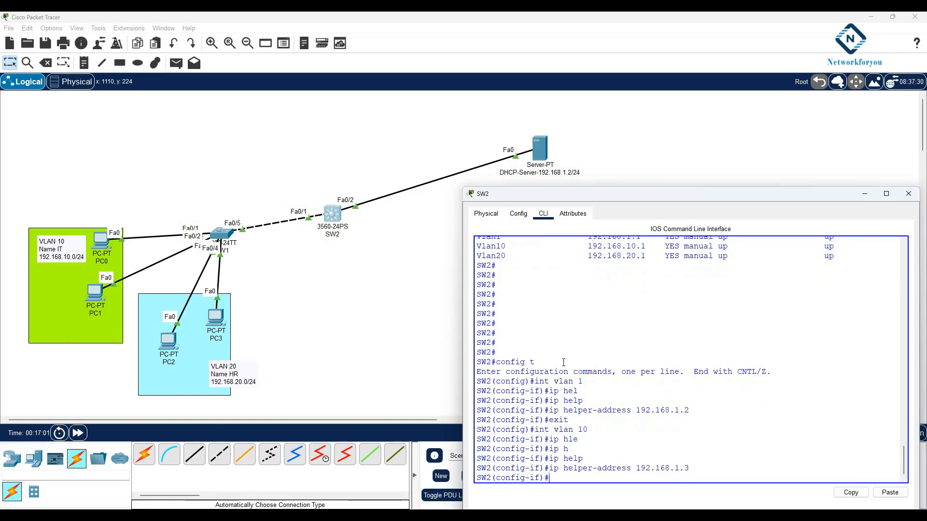
Review the helper-address command for VLAN 1 against the topology path from the PCs to the DHCP server.
{"action": "left_click_drag", "start_coordinate": [690, 411], "coordinate": [550, 411]}
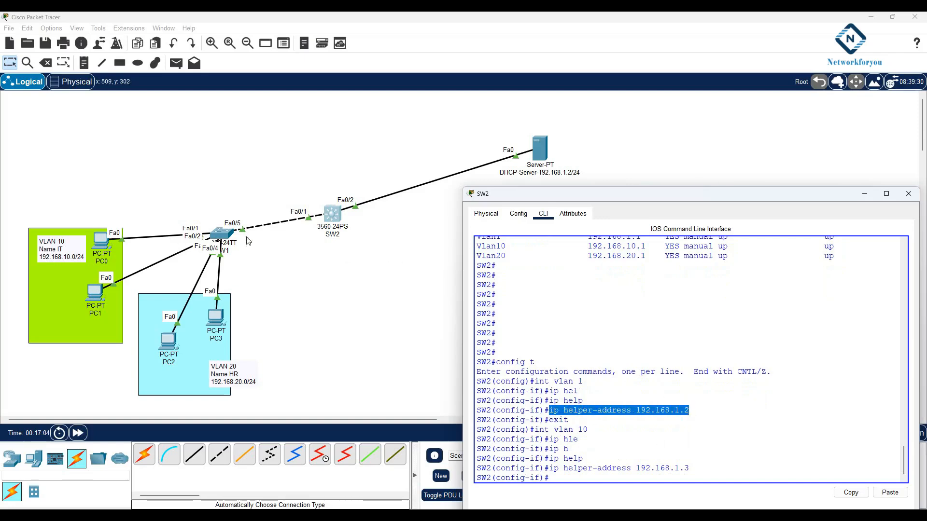
{"action": "left_click_drag", "start_coordinate": [554, 194], "coordinate": [531, 220]}
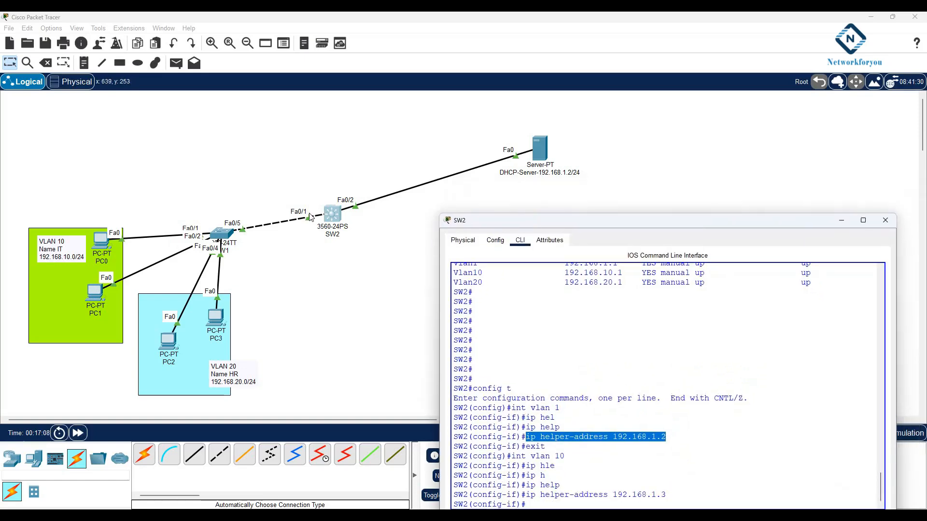
{"action": "left_click_drag", "start_coordinate": [511, 220], "coordinate": [524, 187]}
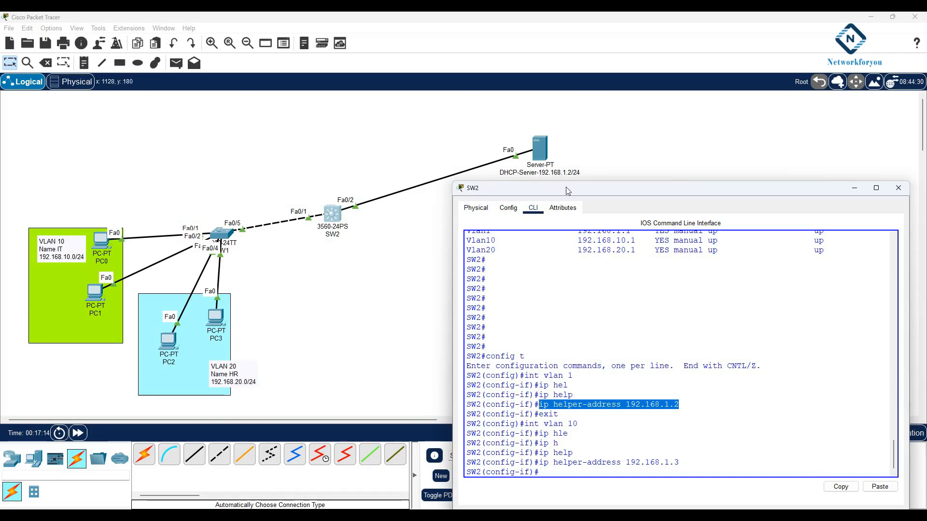
{"action": "left_click_drag", "start_coordinate": [566, 188], "coordinate": [588, 170]}
Leave the VLAN 10 interface and set the IP helper address of interface VLAN 20 to 192.168.1.3.
{"action": "left_click", "coordinate": [704, 297]}
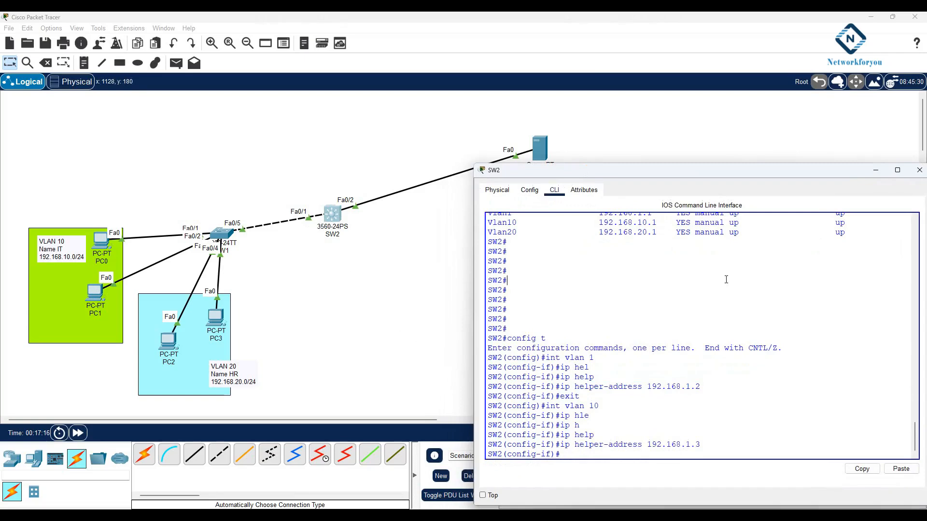
{"action": "type", "text": "exit"}
{"action": "key", "text": "Return"}
{"action": "type", "text": "int vlan 20"}
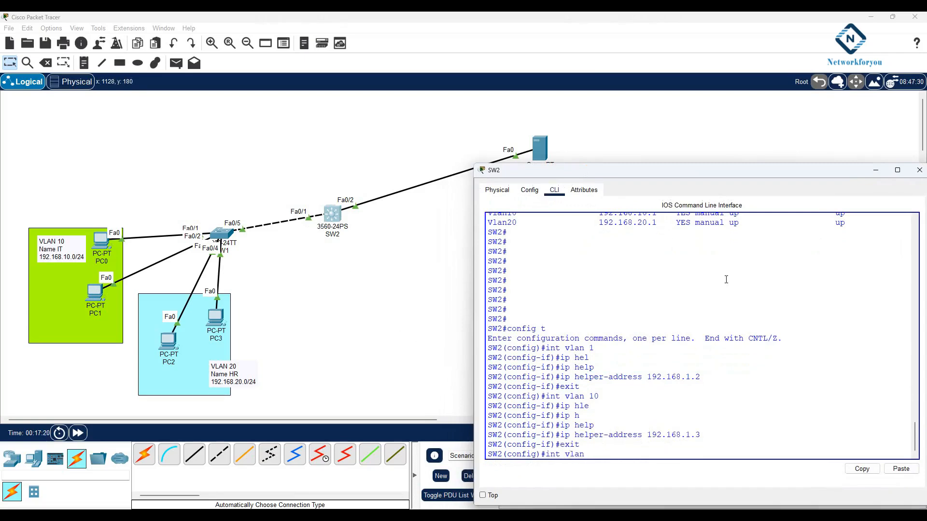
{"action": "key", "text": "Return"}
{"action": "key", "text": "Up"}
{"action": "key", "text": "Up"}
{"action": "key", "text": "Up"}
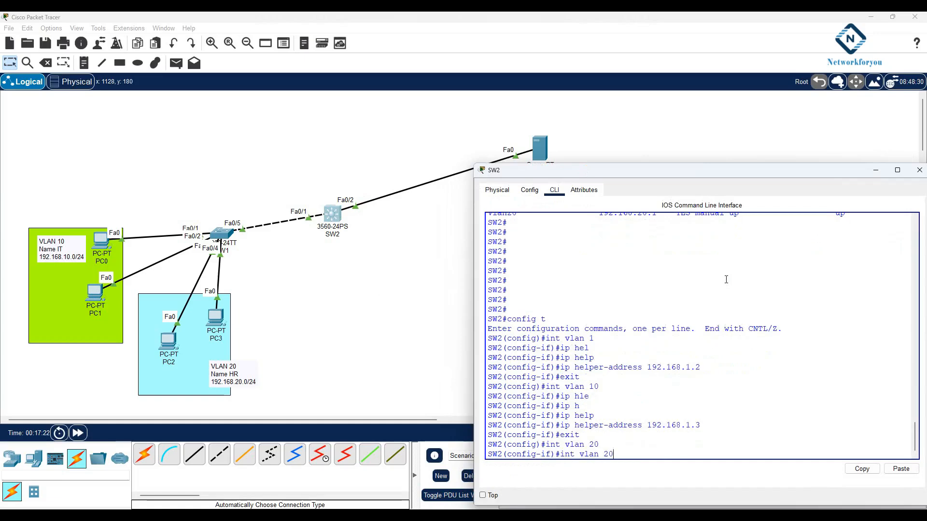
{"action": "key", "text": "Return"}
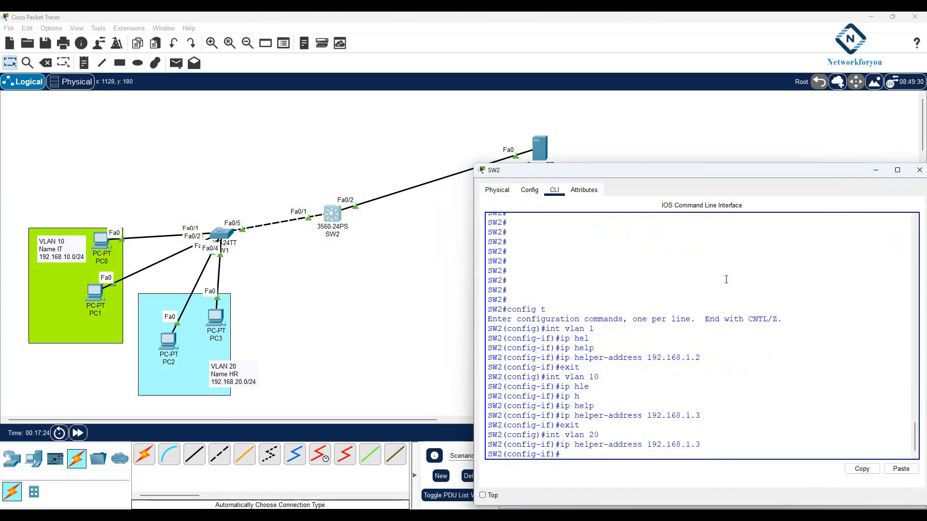
Check the helper addresses entered for interfaces VLAN 10 and VLAN 20 in SW2's command history.
{"action": "left_click_drag", "start_coordinate": [601, 435], "coordinate": [567, 435]}
{"action": "left_click_drag", "start_coordinate": [557, 168], "coordinate": [499, 236]}
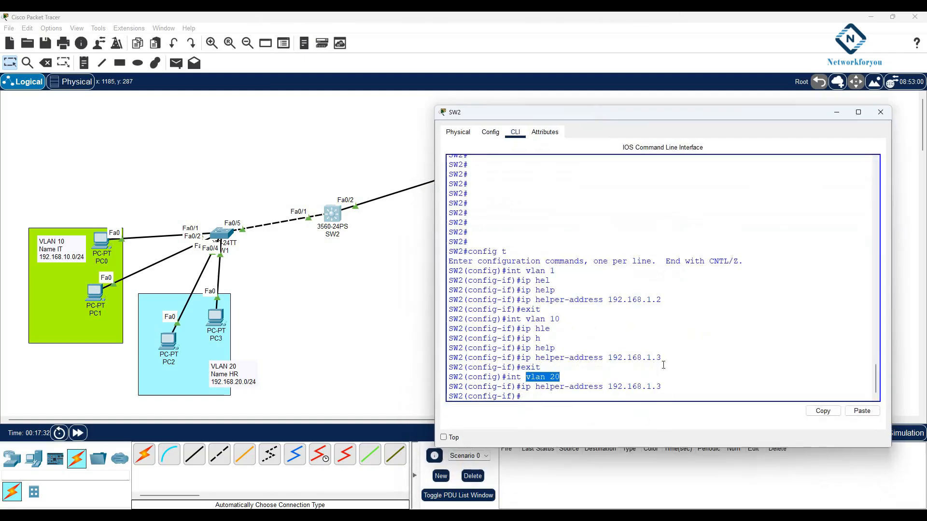
{"action": "left_click_drag", "start_coordinate": [661, 358], "coordinate": [503, 355]}
{"action": "left_click_drag", "start_coordinate": [652, 388], "coordinate": [628, 377]}
{"action": "left_click_drag", "start_coordinate": [743, 327], "coordinate": [744, 324]}
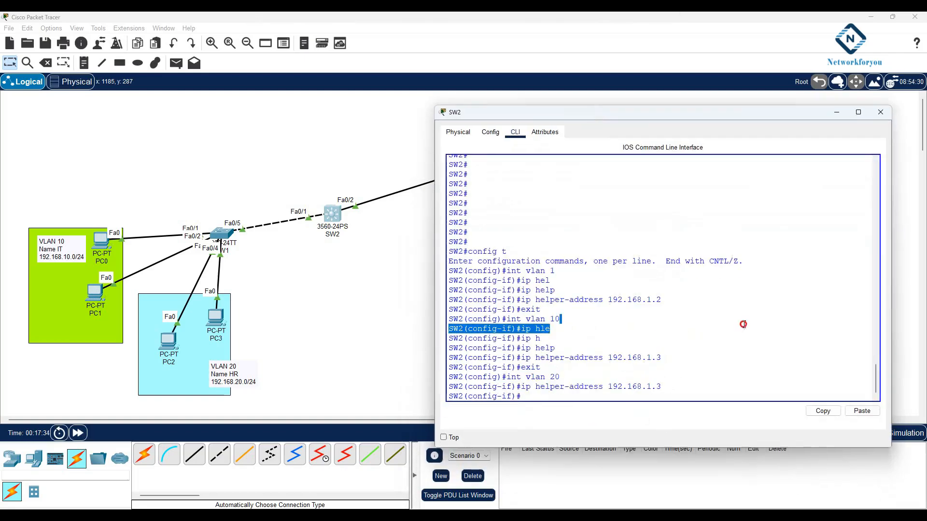
Enter IP helper address 192.168.1.2 on SW2's interface VLAN 20.
{"action": "key", "text": "Up"}
{"action": "key", "text": "Up"}
{"action": "key", "text": "Up"}
{"action": "key", "text": "Up"}
{"action": "key", "text": "Up"}
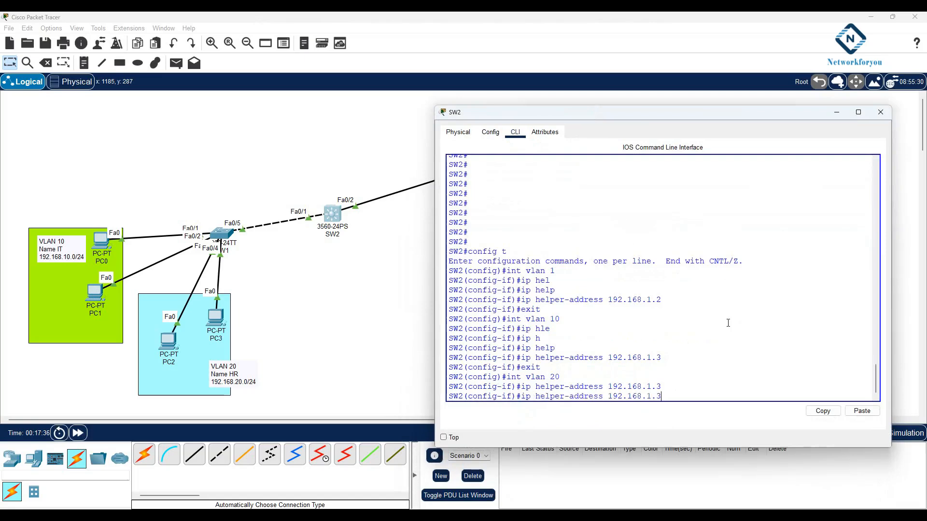
{"action": "key", "text": "Up"}
{"action": "key", "text": "Up"}
{"action": "key", "text": "Return"}
Switch to interface VLAN 10 and enter IP helper address 192.168.1.2 there.
{"action": "type", "text": "exit"}
{"action": "key", "text": "Return"}
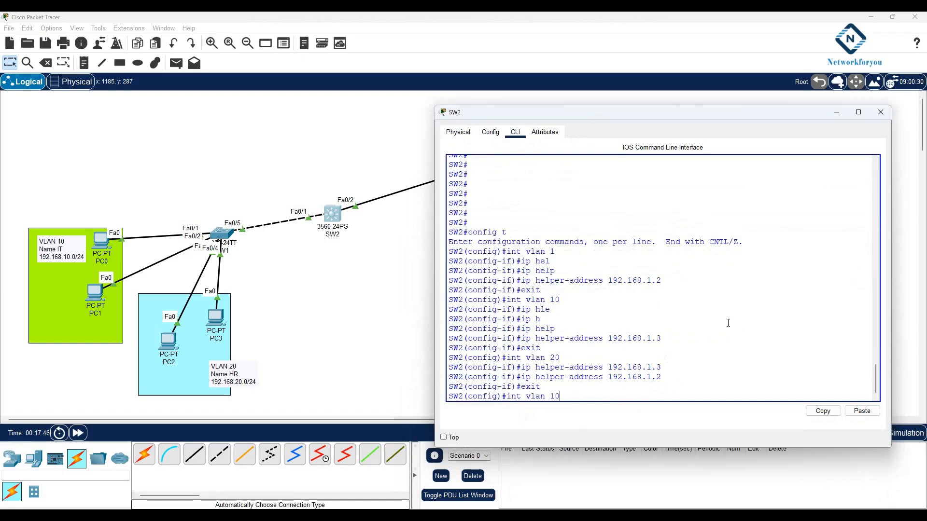
{"action": "key", "text": "Return"}
{"action": "key", "text": "Up"}
{"action": "key", "text": "Up"}
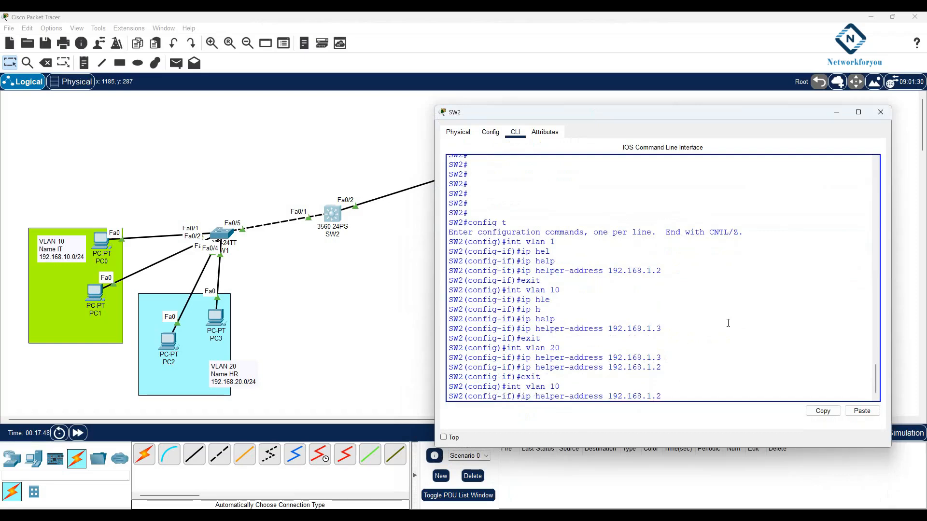
{"action": "key", "text": "Return"}
Leave configuration mode on SW2 and save the running configuration.
{"action": "key", "text": "ctrl+z"}
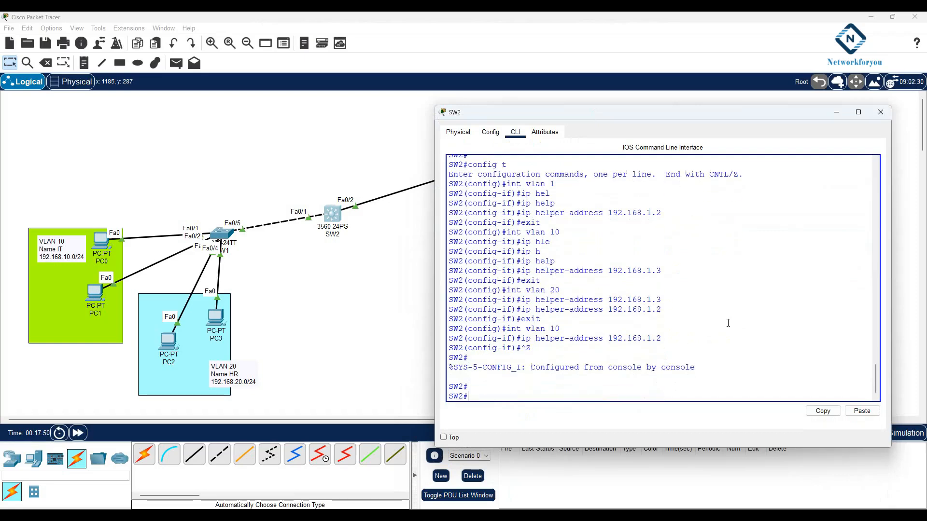
{"action": "type", "text": "wr"}
{"action": "key", "text": "Return"}
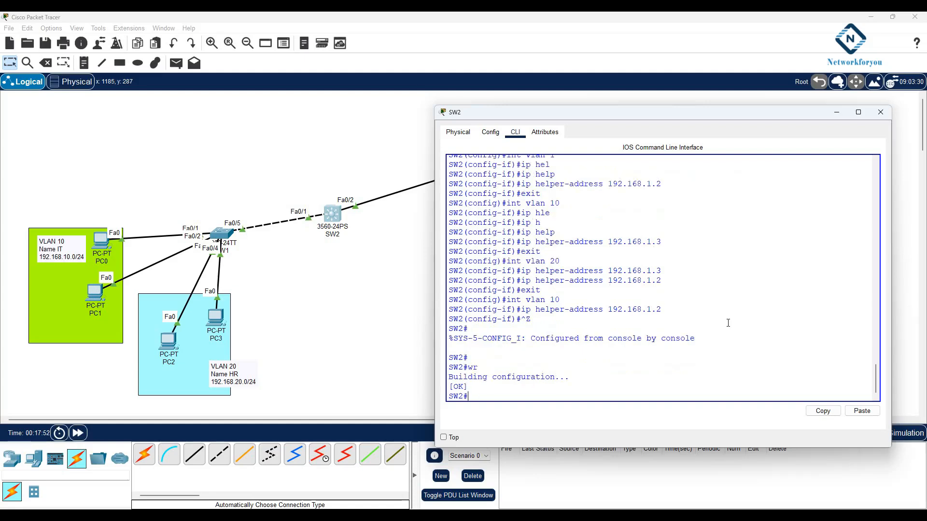
Set PC0's IP configuration to DHCP, switching to static and back to DHCP to request the address again.
{"action": "left_click", "coordinate": [330, 268]}
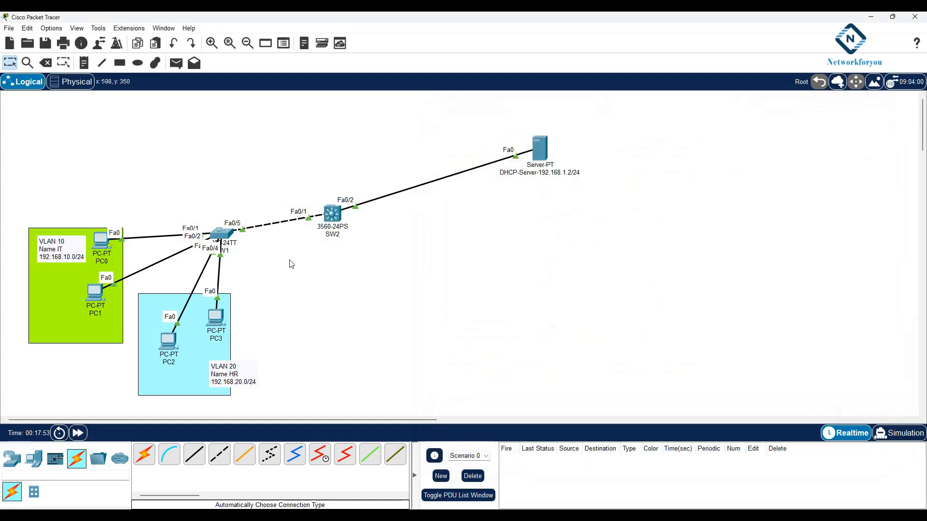
{"action": "left_click", "coordinate": [99, 241]}
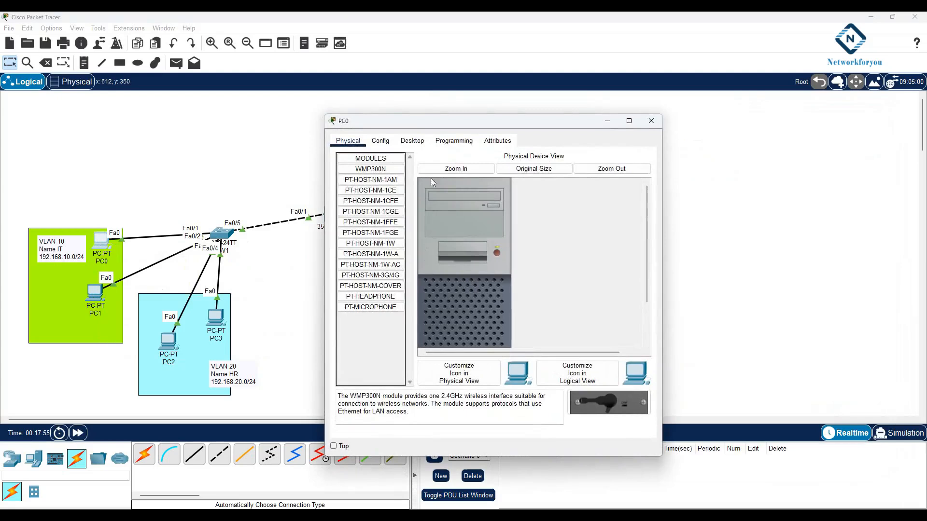
{"action": "left_click", "coordinate": [420, 138]}
{"action": "left_click_drag", "start_coordinate": [423, 124], "coordinate": [648, 125]}
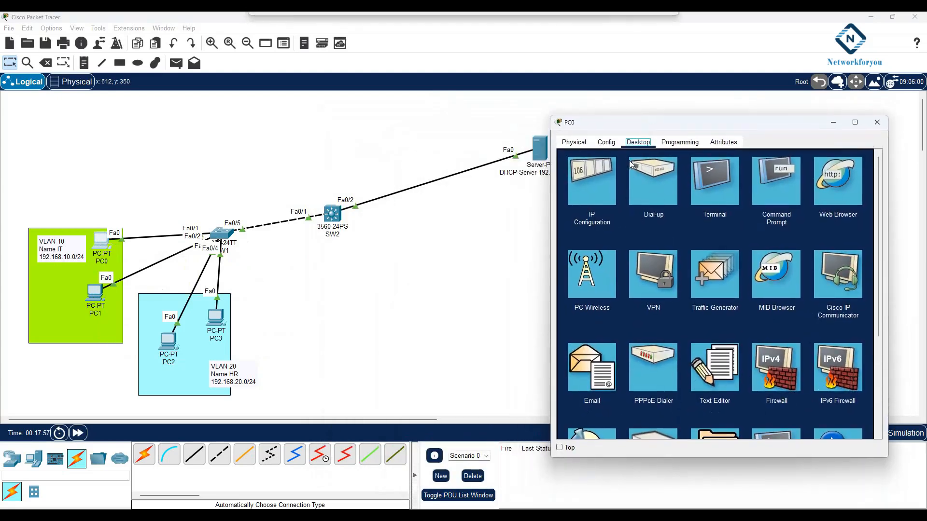
{"action": "left_click", "coordinate": [594, 181]}
{"action": "left_click", "coordinate": [568, 198]}
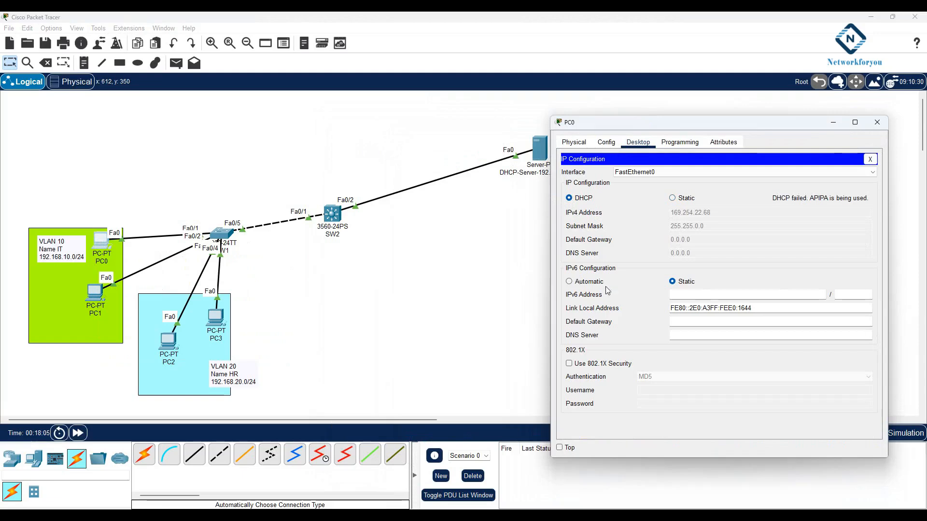
{"action": "left_click", "coordinate": [672, 199]}
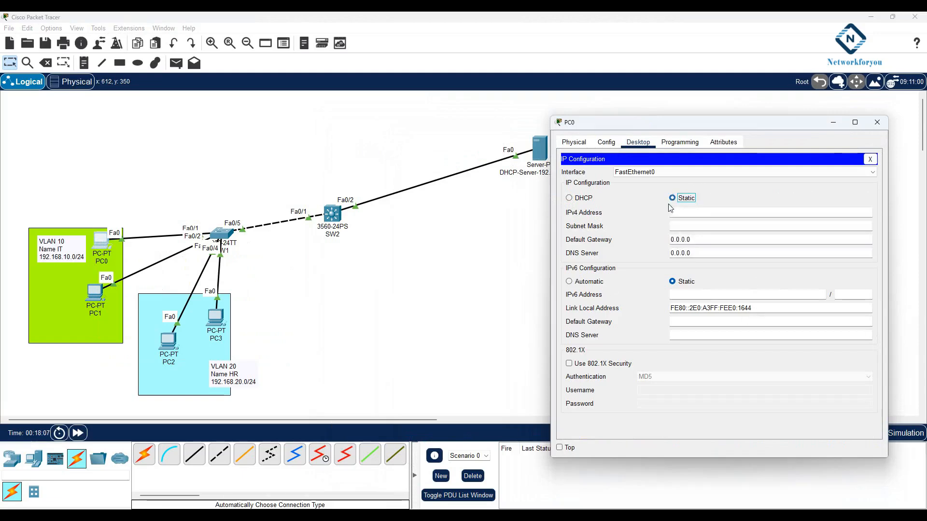
{"action": "left_click", "coordinate": [570, 199]}
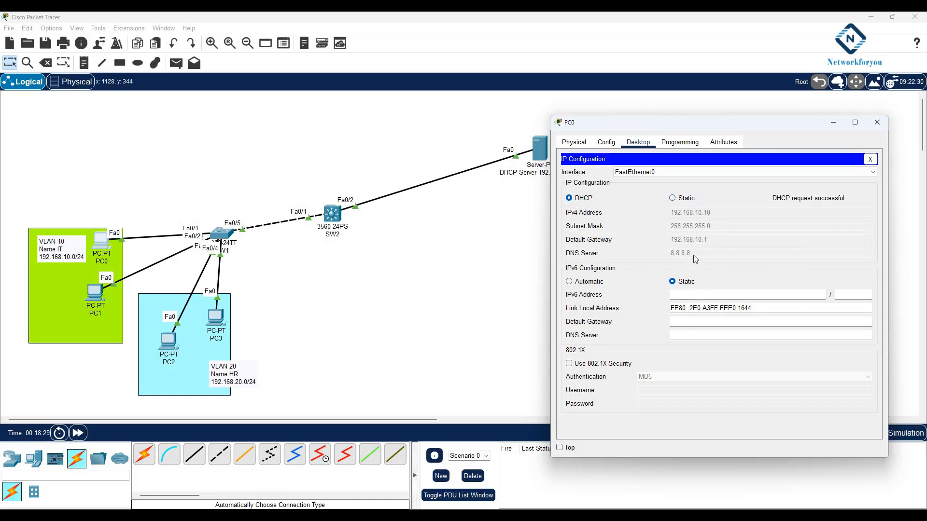
Set PC1's IP configuration to DHCP.
{"action": "left_click", "coordinate": [97, 291]}
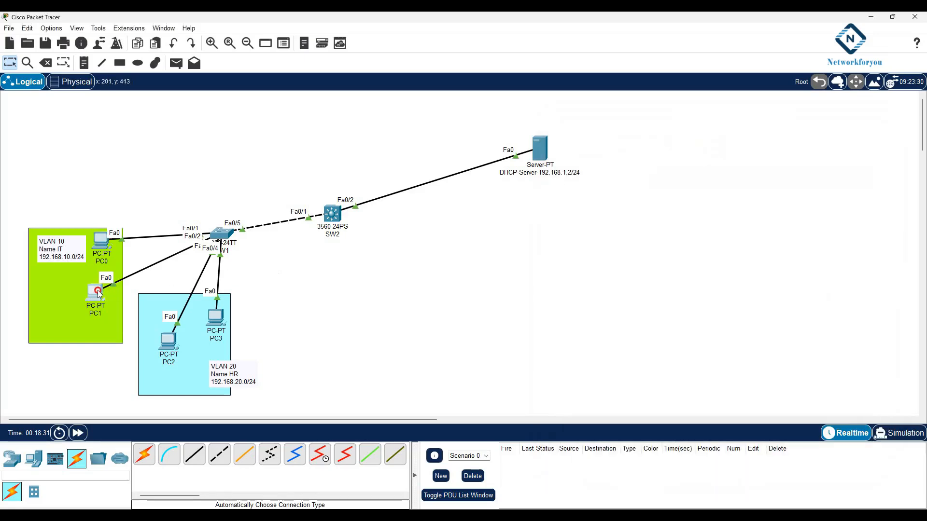
{"action": "left_click", "coordinate": [413, 140]}
{"action": "left_click", "coordinate": [362, 191]}
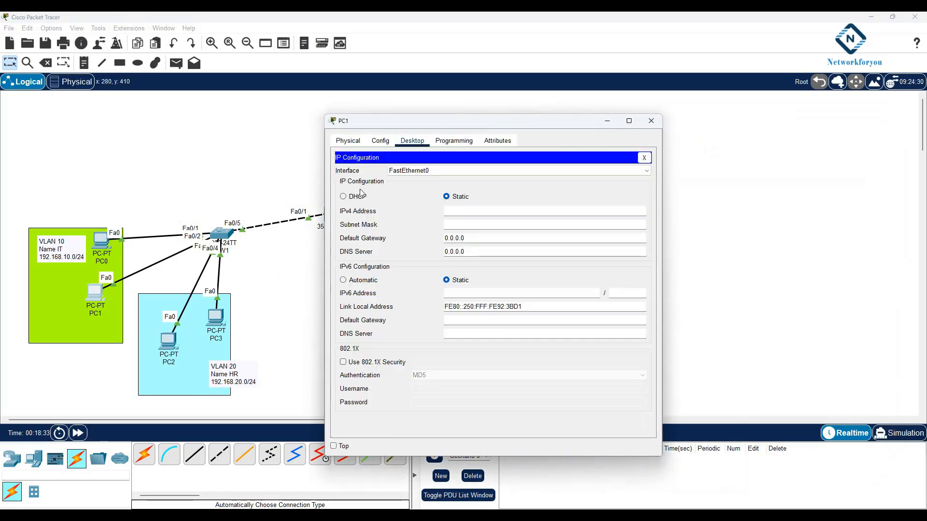
{"action": "left_click", "coordinate": [357, 196]}
{"action": "left_click_drag", "start_coordinate": [425, 128], "coordinate": [664, 121]}
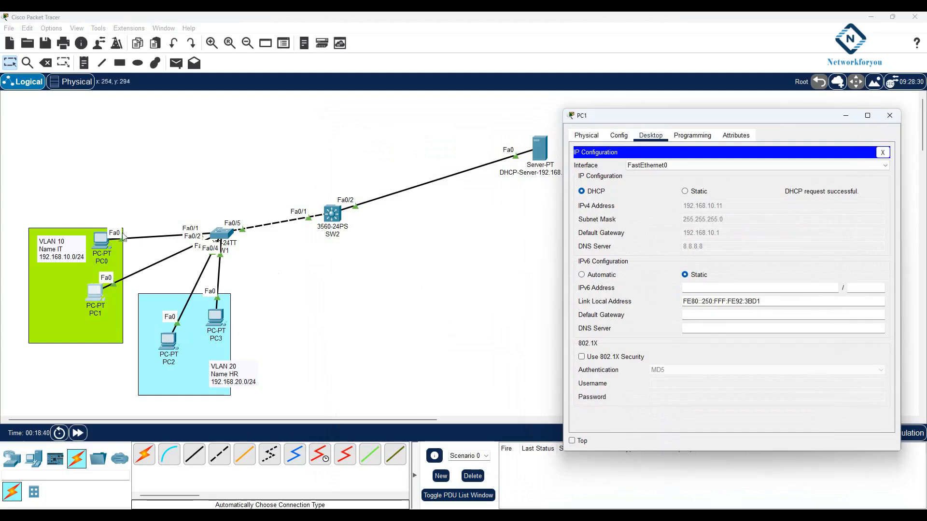
Set PC2's IP configuration to DHCP.
{"action": "left_click", "coordinate": [172, 344]}
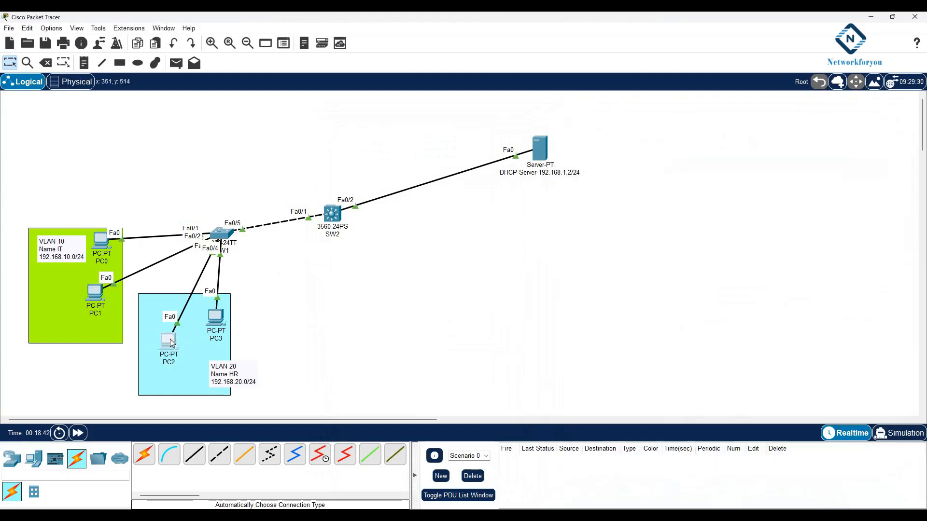
{"action": "left_click", "coordinate": [173, 343]}
{"action": "left_click", "coordinate": [412, 141]}
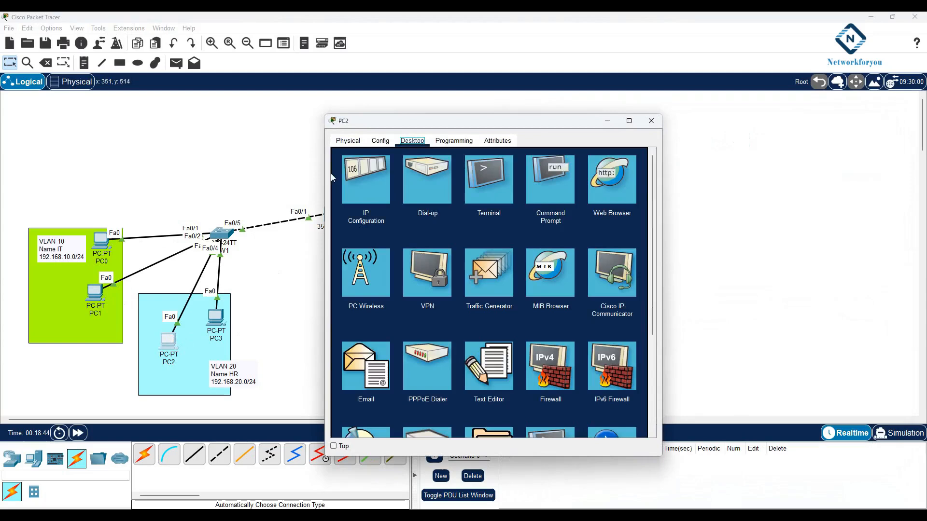
{"action": "left_click", "coordinate": [362, 183]}
{"action": "left_click", "coordinate": [342, 197]}
{"action": "left_click_drag", "start_coordinate": [414, 124], "coordinate": [647, 74]}
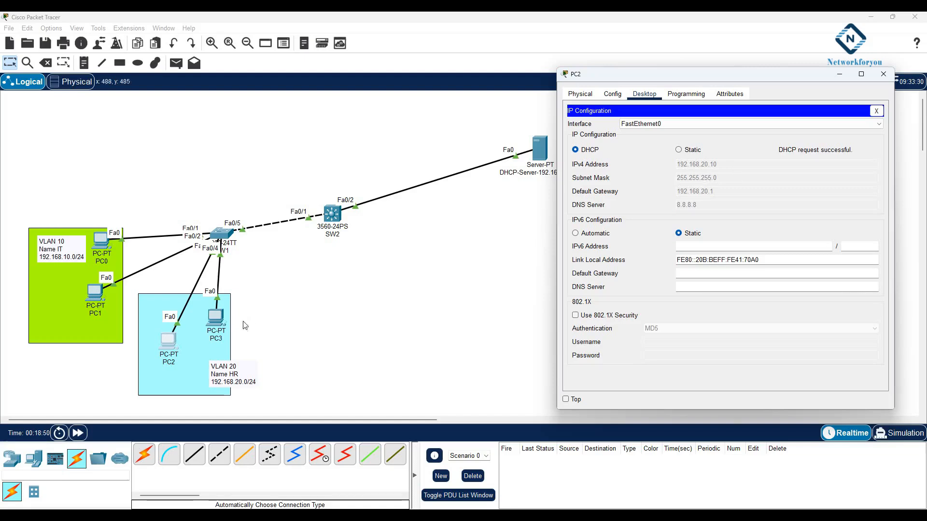
Set PC3's IP configuration to DHCP and close its device window.
{"action": "left_click", "coordinate": [215, 319]}
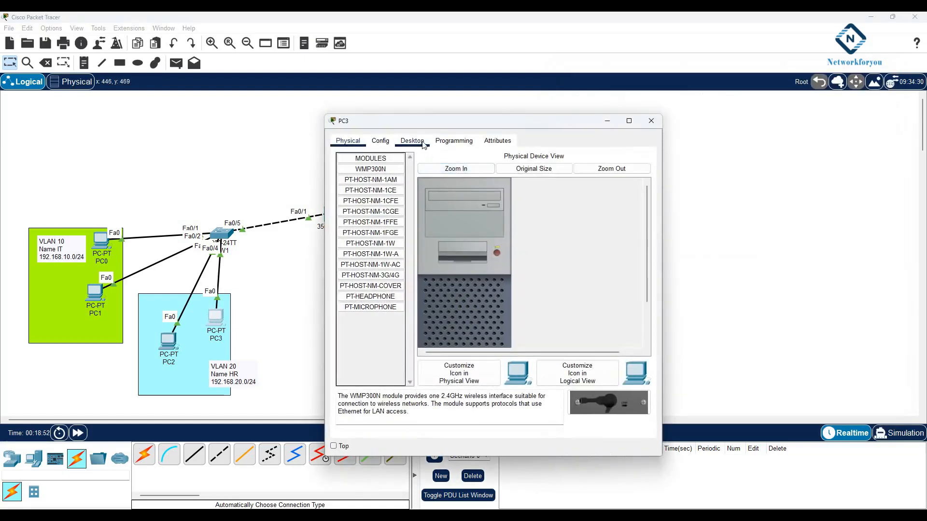
{"action": "left_click", "coordinate": [412, 140]}
{"action": "left_click", "coordinate": [371, 183]}
{"action": "left_click", "coordinate": [356, 197]}
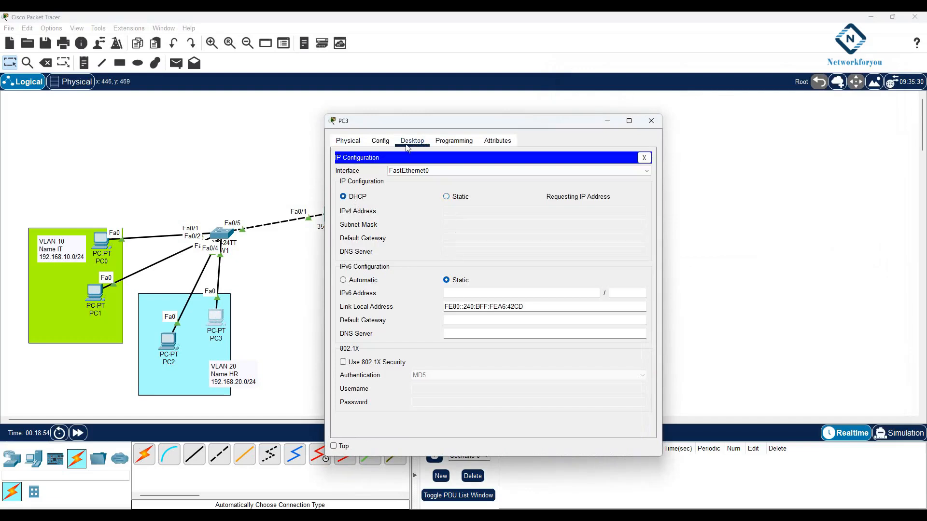
{"action": "left_click_drag", "start_coordinate": [420, 124], "coordinate": [602, 115]}
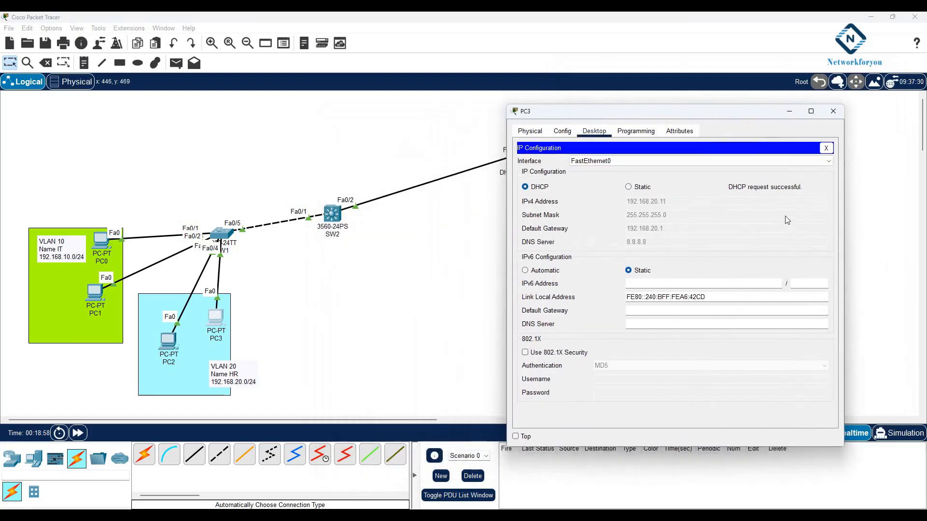
{"action": "left_click", "coordinate": [829, 113]}
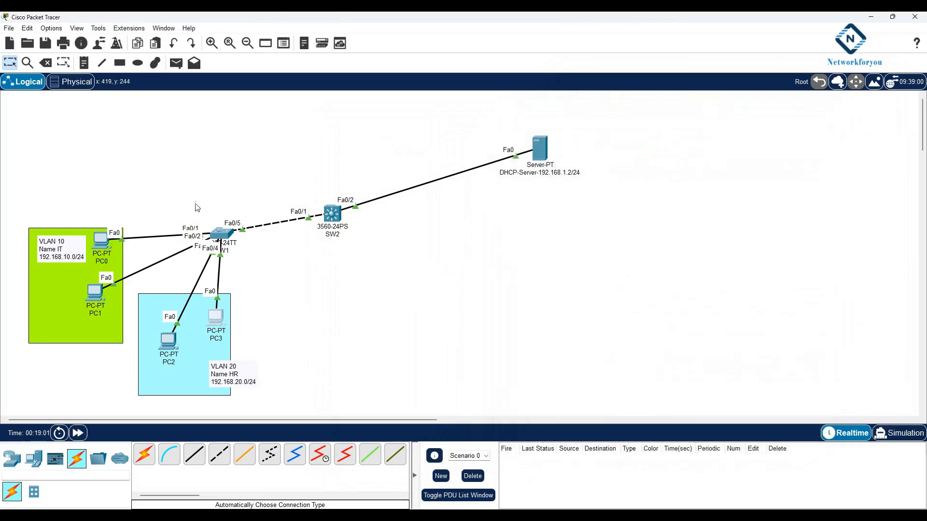
Enter privileged mode on SW1's console and save the running configuration with wr.
{"action": "left_click", "coordinate": [323, 219]}
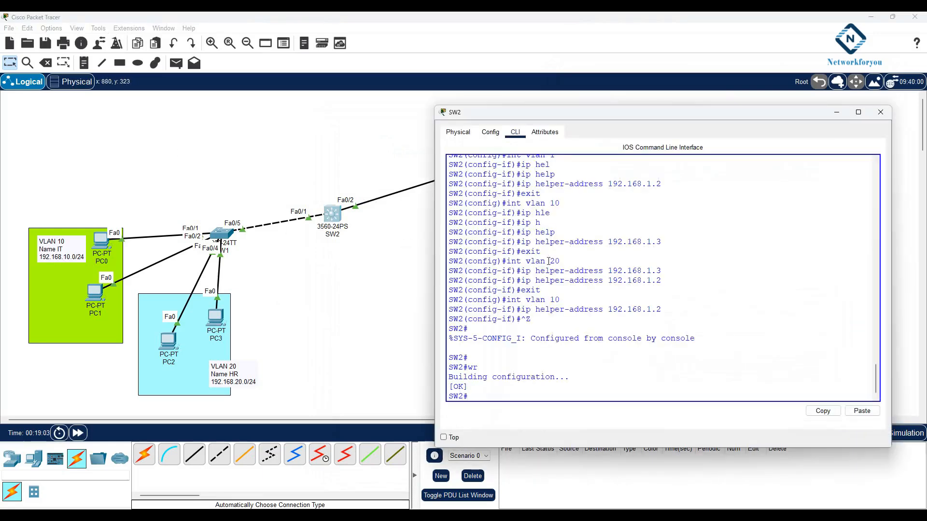
{"action": "left_click", "coordinate": [212, 236]}
{"action": "scroll", "coordinate": [574, 279], "scroll_direction": "down", "scroll_amount": 12}
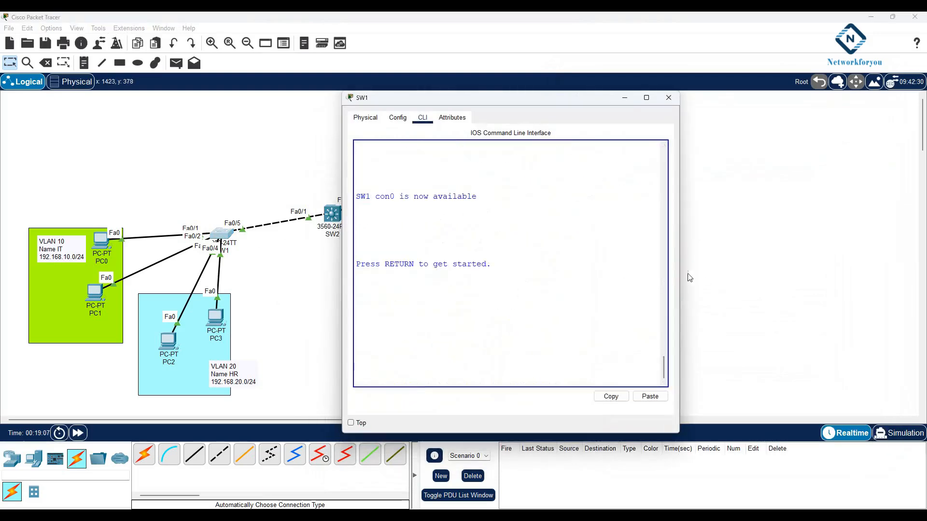
{"action": "key", "text": "Return"}
{"action": "key", "text": "Return"}
{"action": "key", "text": "Return"}
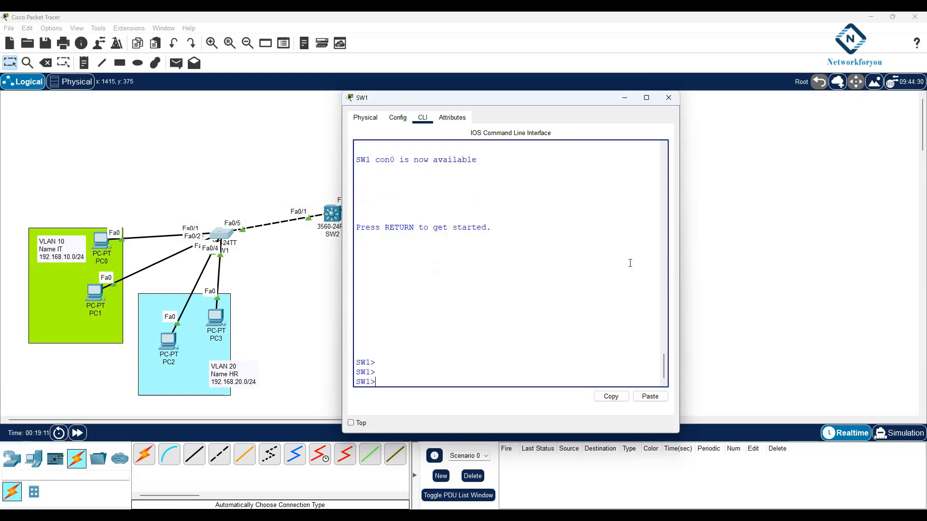
{"action": "type", "text": "en"}
{"action": "key", "text": "Return"}
{"action": "type", "text": "wr"}
{"action": "key", "text": "Return"}
{"action": "key", "text": "Return"}
{"action": "key", "text": "Return"}
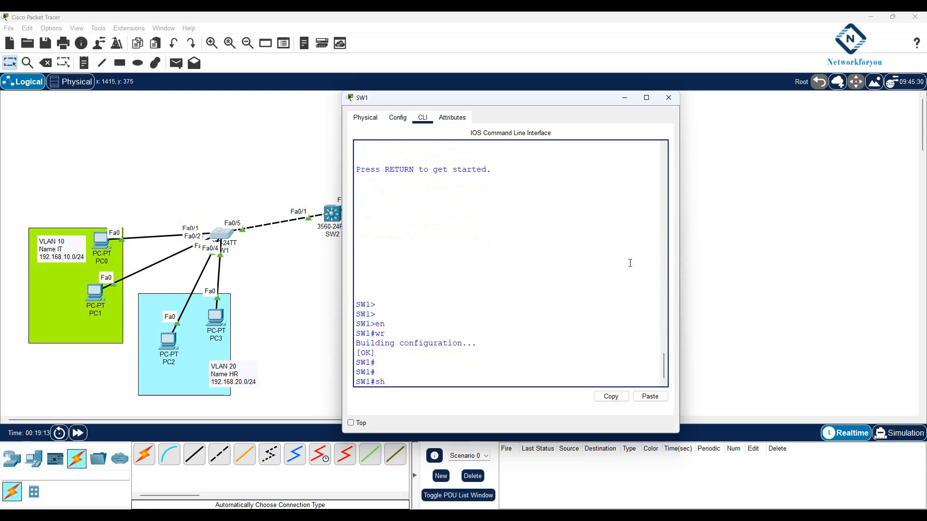
Review SW1's running configuration with sh run, paging through its interface and line sections, and close the switch window.
{"action": "type", "text": "sh run"}
{"action": "key", "text": "Return"}
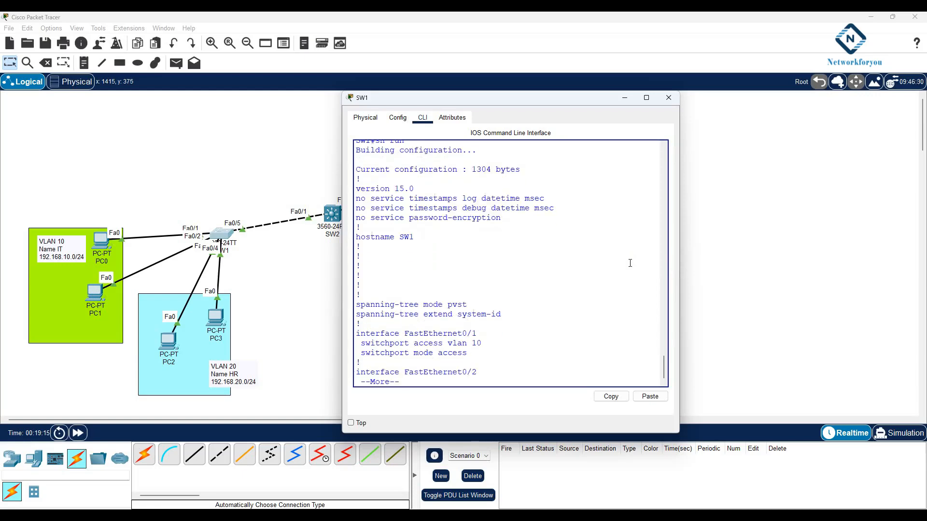
{"action": "key", "text": "Return"}
{"action": "key", "text": "Return"}
{"action": "key", "text": "Return"}
{"action": "key", "text": "Return"}
{"action": "key", "text": "Return"}
{"action": "key", "text": "Return"}
{"action": "key", "text": "Return"}
{"action": "key", "text": "Return"}
{"action": "key", "text": "Return"}
{"action": "key", "text": "Return"}
{"action": "key", "text": "Return"}
{"action": "key", "text": "Return"}
{"action": "key", "text": "Return"}
{"action": "key", "text": "Return"}
{"action": "key", "text": "Return"}
{"action": "key", "text": "Return"}
{"action": "key", "text": "Return"}
{"action": "key", "text": "Return"}
{"action": "key", "text": "Return"}
{"action": "key", "text": "Return"}
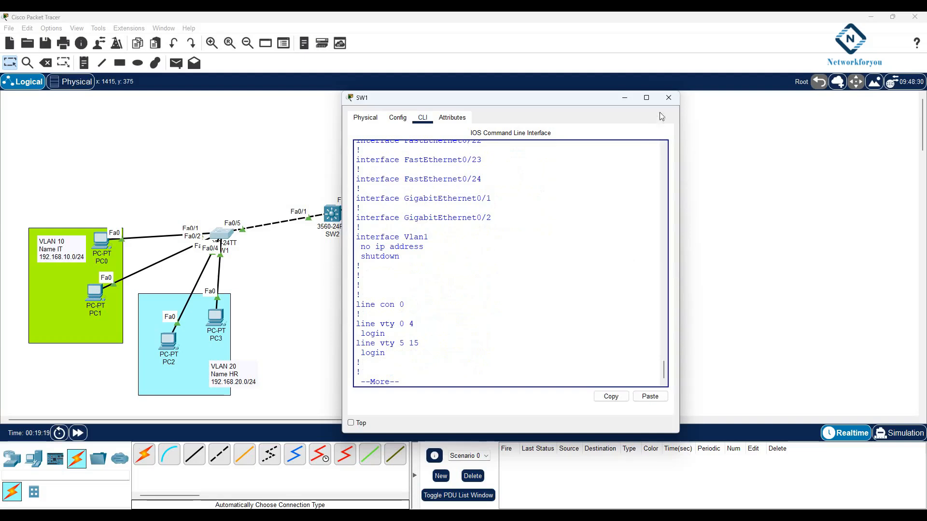
{"action": "left_click", "coordinate": [669, 98]}
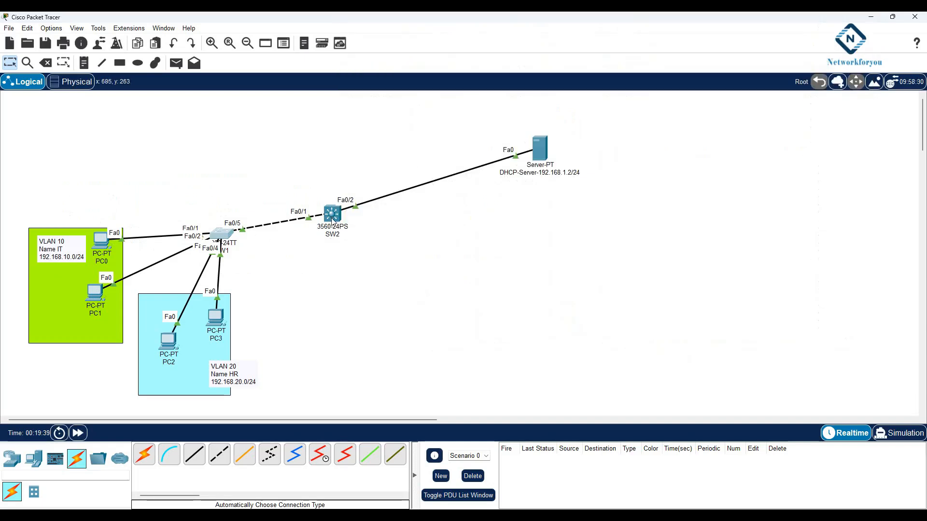
Review the VLAN20, VLAN10 and serverPool entries in the DHCP server's DHCP service, and close its window.
{"action": "mouse_move", "coordinate": [332, 220]}
{"action": "left_click", "coordinate": [539, 150]}
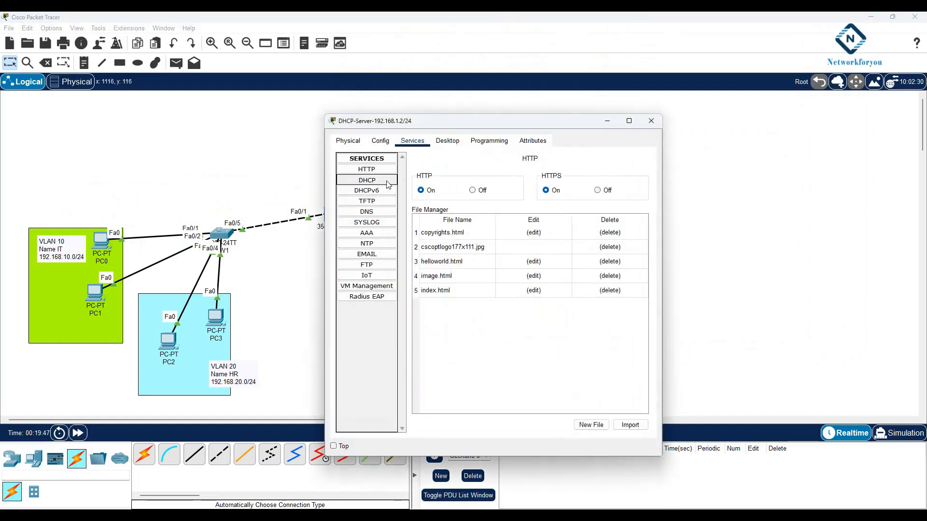
{"action": "left_click", "coordinate": [367, 180]}
{"action": "left_click_drag", "start_coordinate": [661, 208], "coordinate": [872, 208]}
{"action": "left_click", "coordinate": [535, 345]}
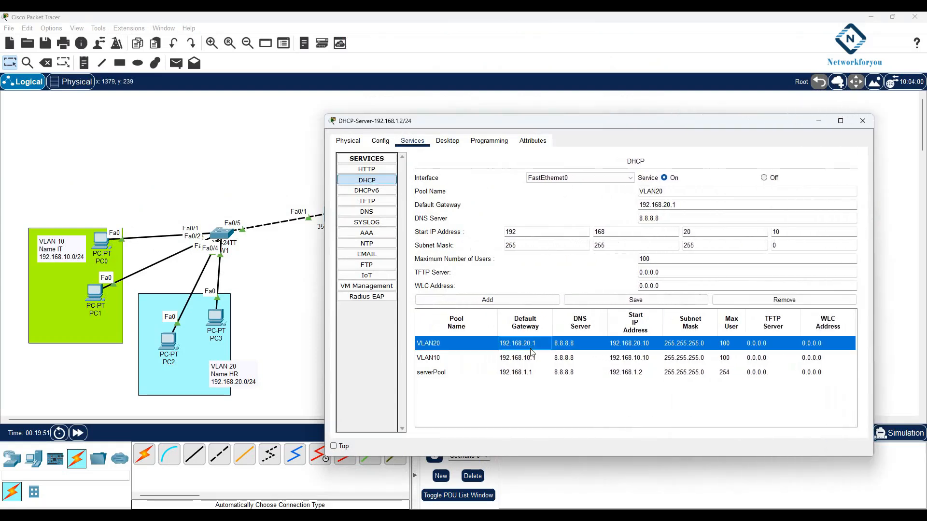
{"action": "left_click", "coordinate": [531, 358]}
{"action": "left_click", "coordinate": [533, 372]}
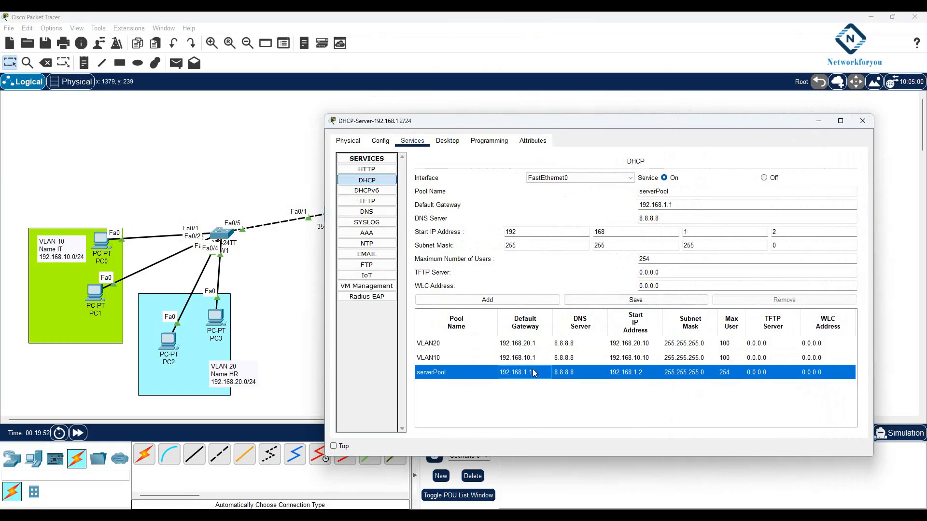
{"action": "left_click", "coordinate": [533, 362]}
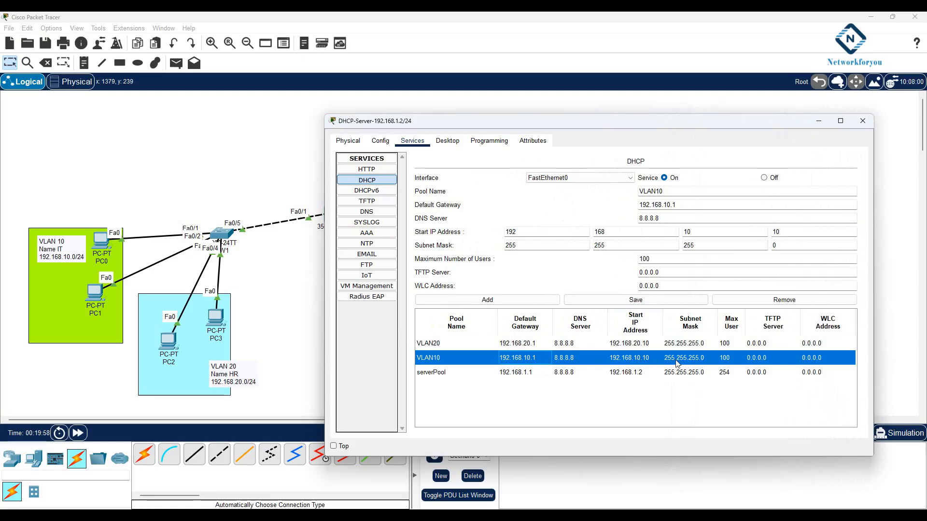
{"action": "left_click", "coordinate": [777, 356]}
{"action": "left_click", "coordinate": [815, 357]}
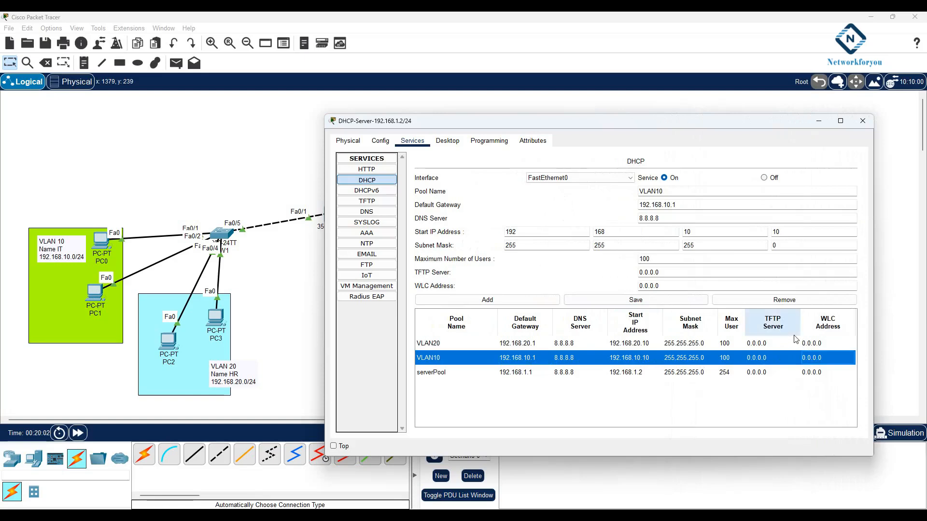
{"action": "left_click", "coordinate": [861, 122]}
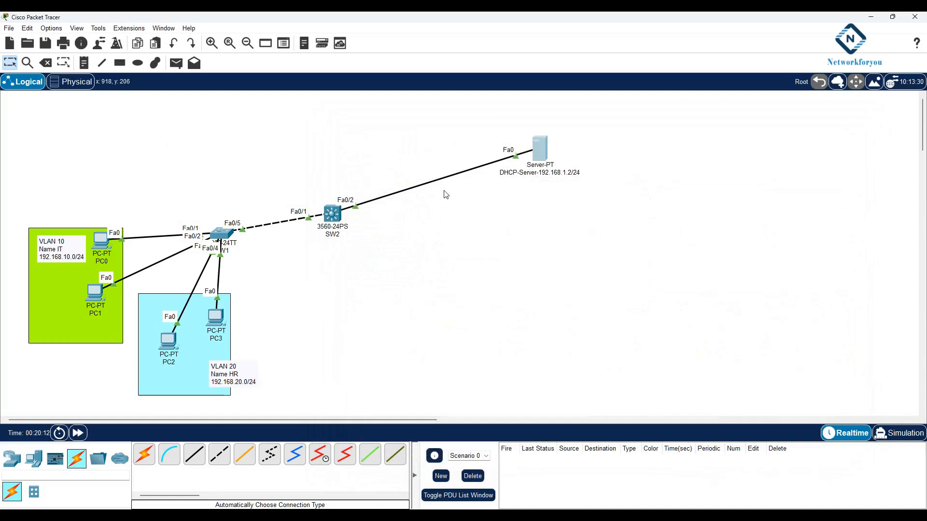